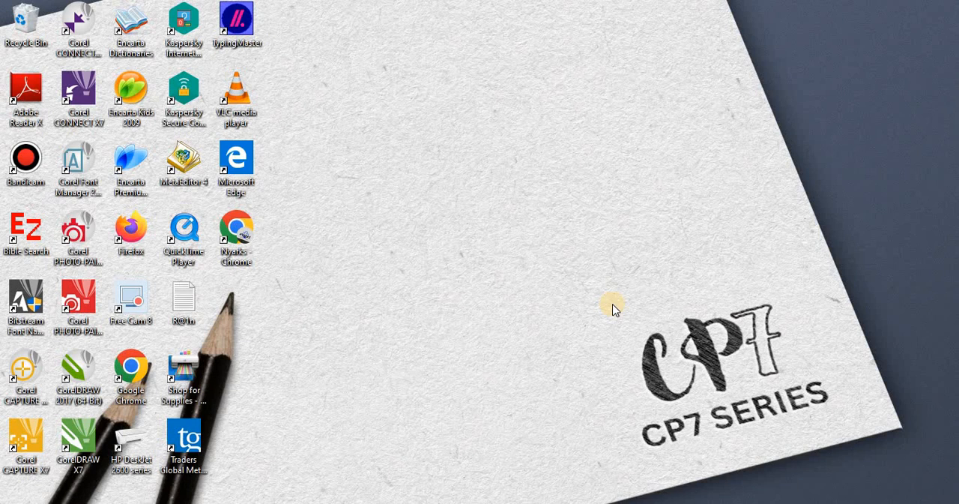
Step: Switch to Canva in the browser, go to its home page and close the two My School Planner designs
click(501, 500)
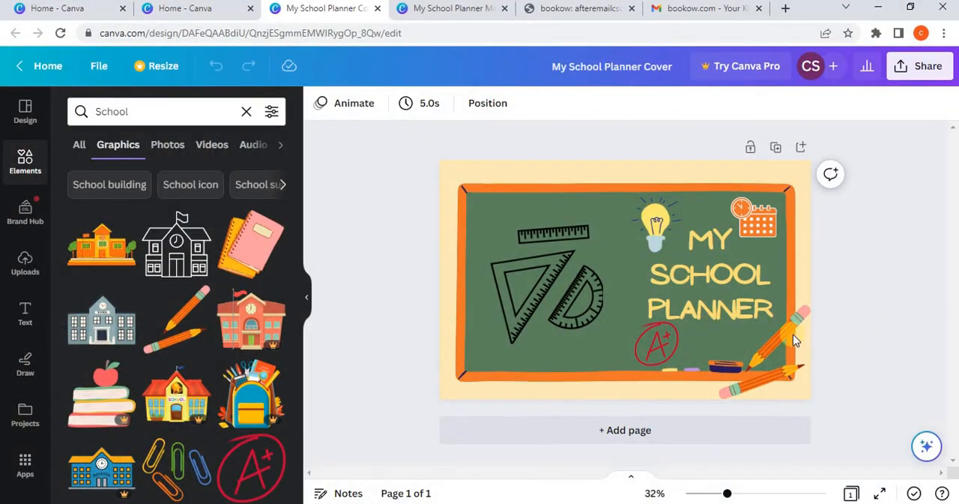
click(306, 298)
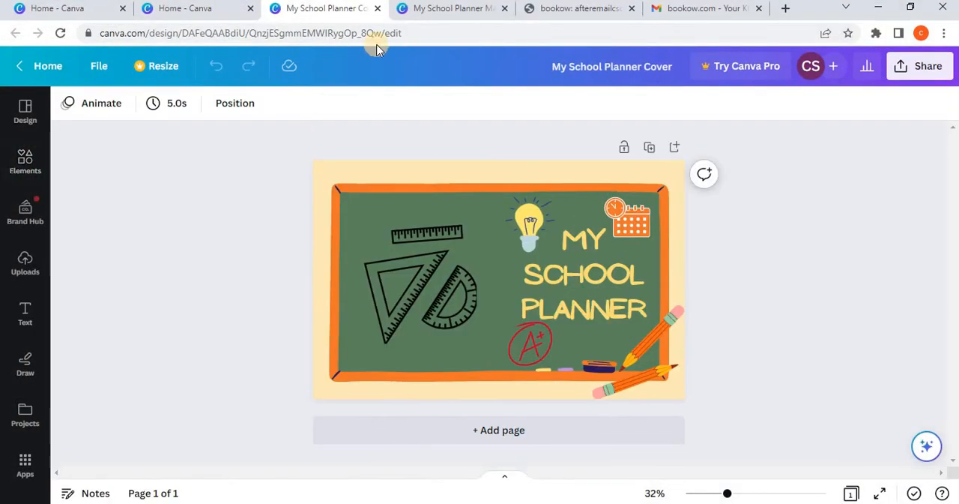
click(189, 15)
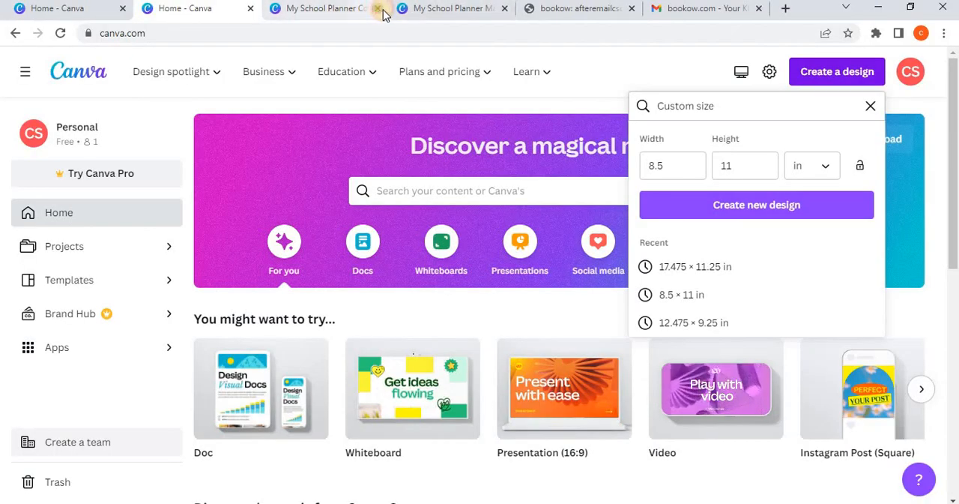
click(378, 9)
click(377, 9)
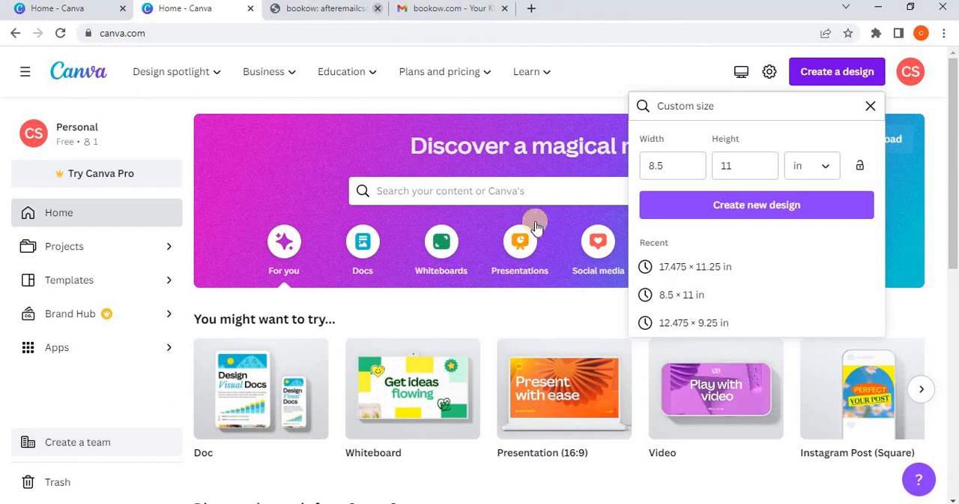
Step: Create a new blank design with a custom size of 8.5 × 11 in
click(870, 105)
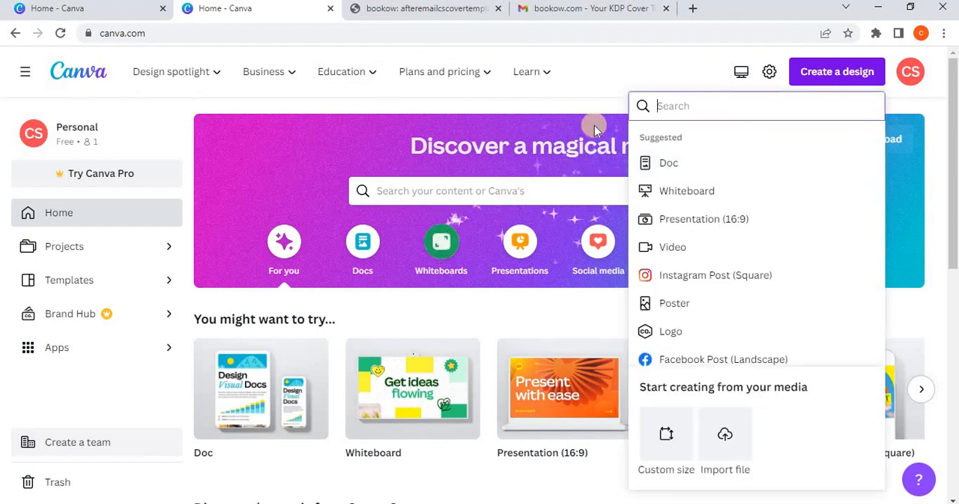
click(606, 85)
click(830, 81)
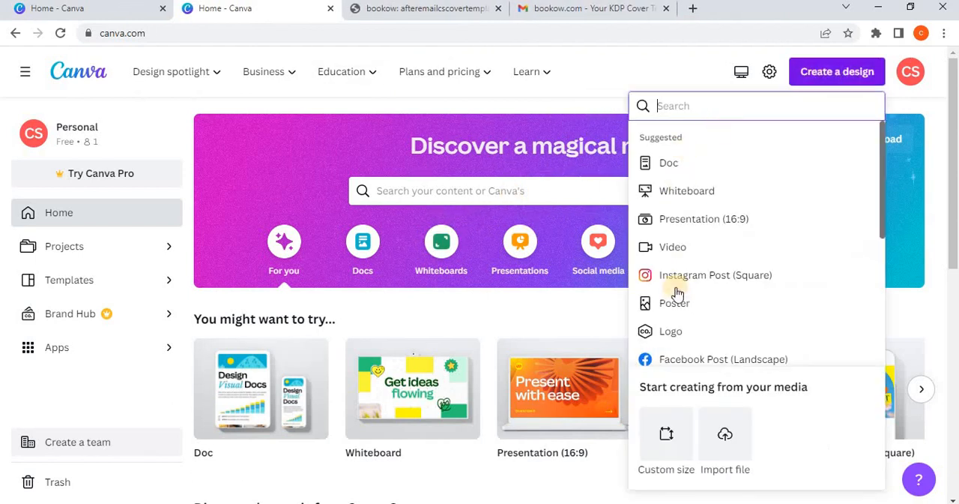
click(667, 432)
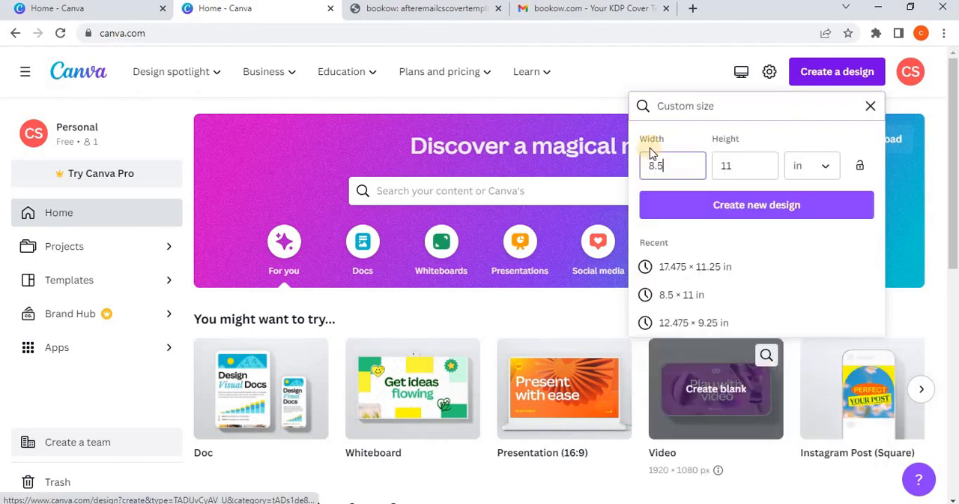
click(729, 216)
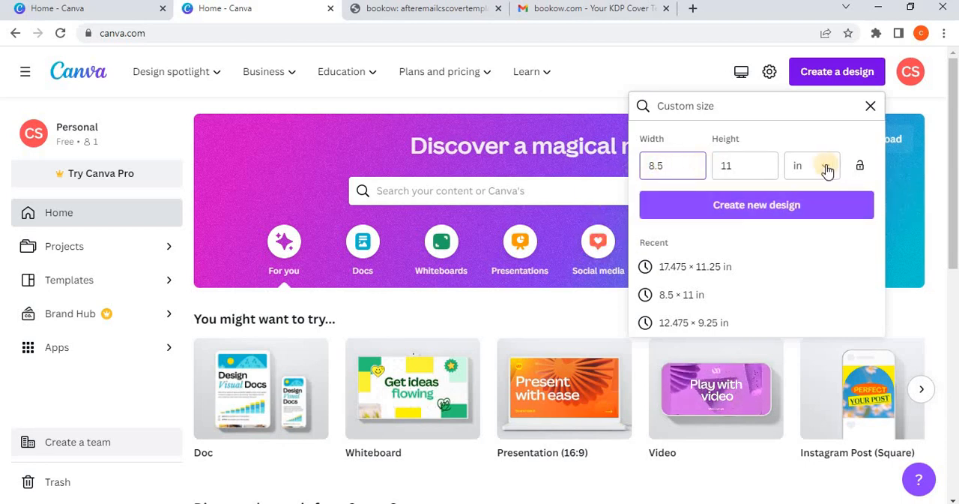
click(740, 208)
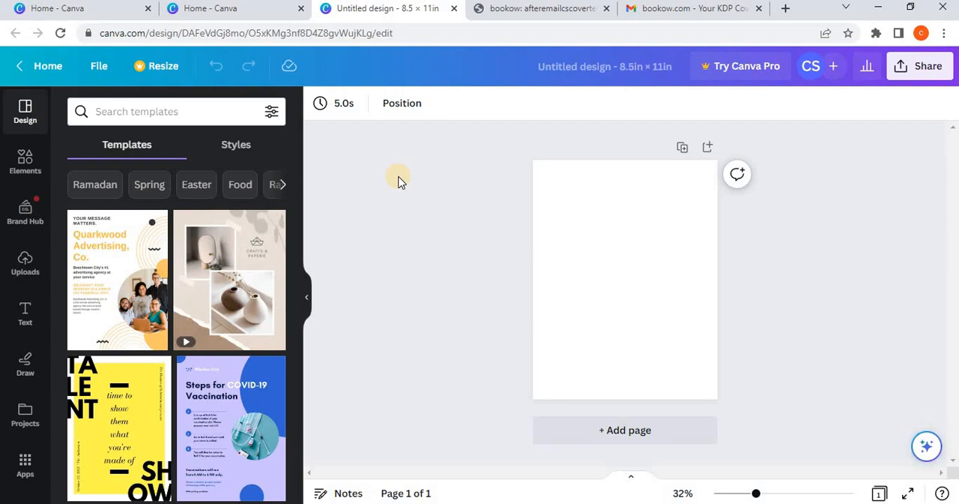
Step: Add a heading to the blank page with the text "Guest Name:"
click(577, 249)
click(11, 315)
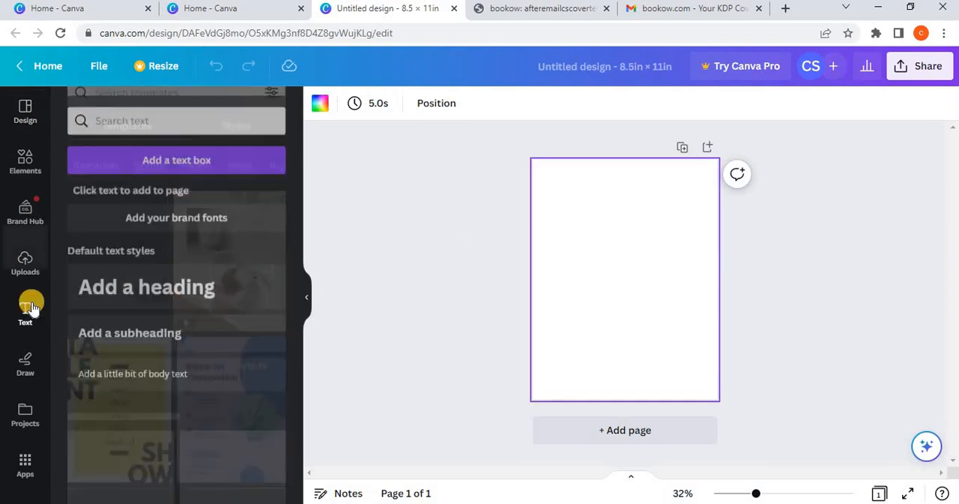
click(135, 275)
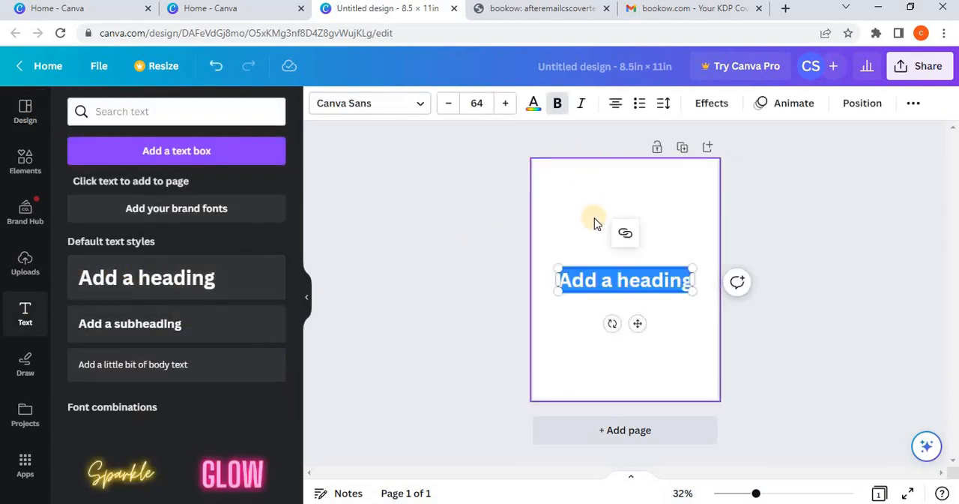
text(Gu)
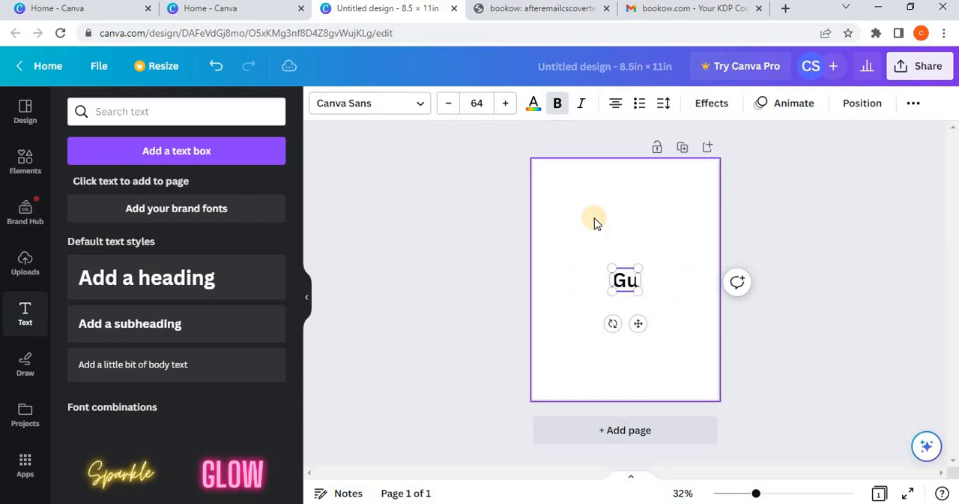
text(est Name)
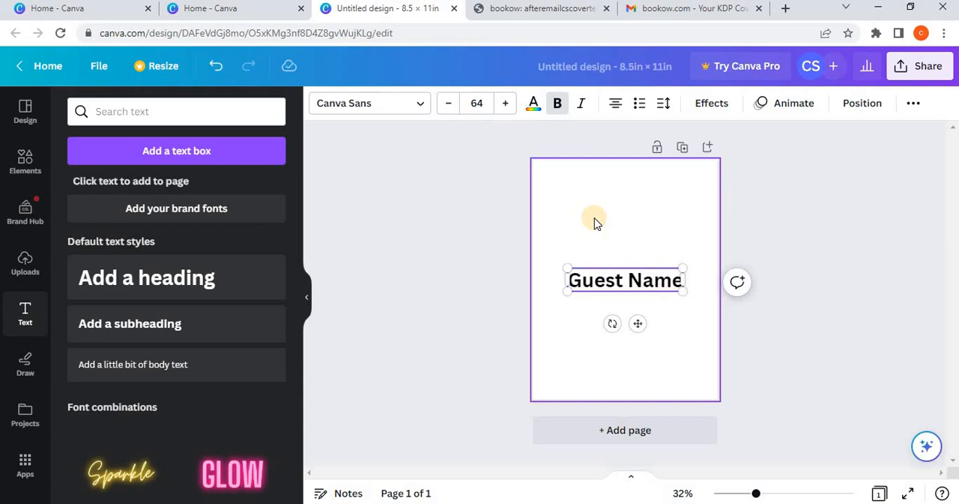
text(:)
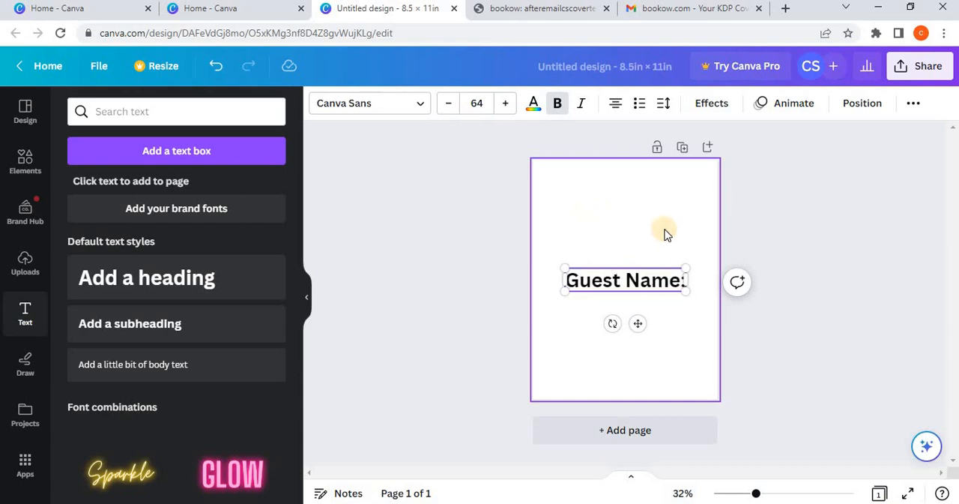
Step: Shrink the "Guest Name:" heading to font size 35 and place it in the page's upper-left corner
drag(639, 317, 625, 227)
drag(671, 200, 612, 204)
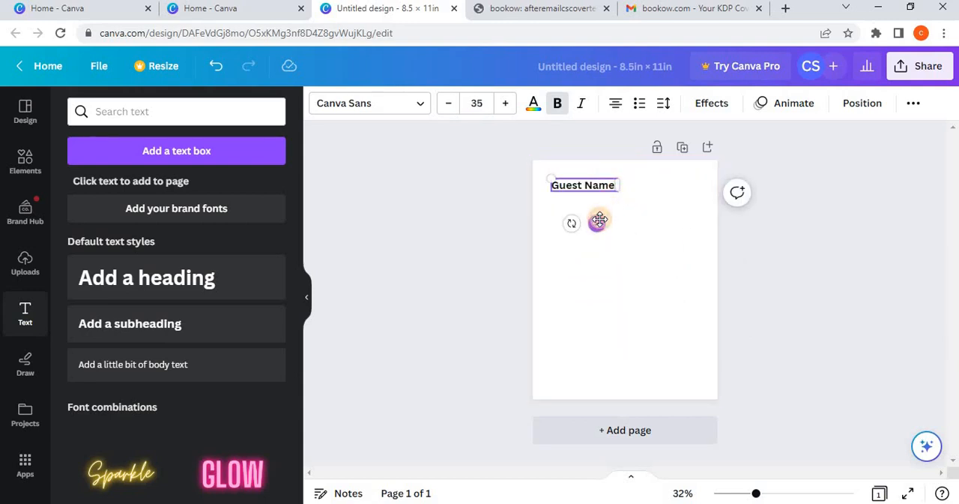
click(321, 258)
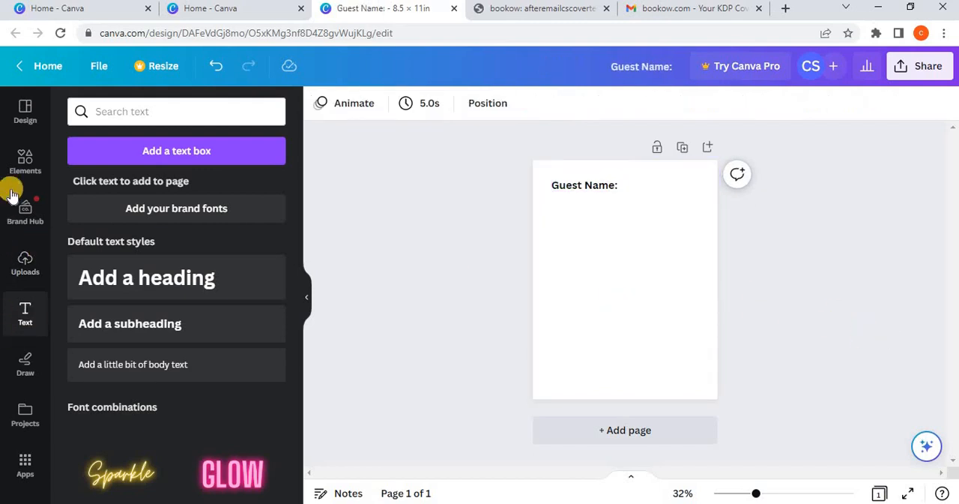
Step: Insert a plain line and place it as a writing line to the right of the "Guest Name:" label
click(23, 163)
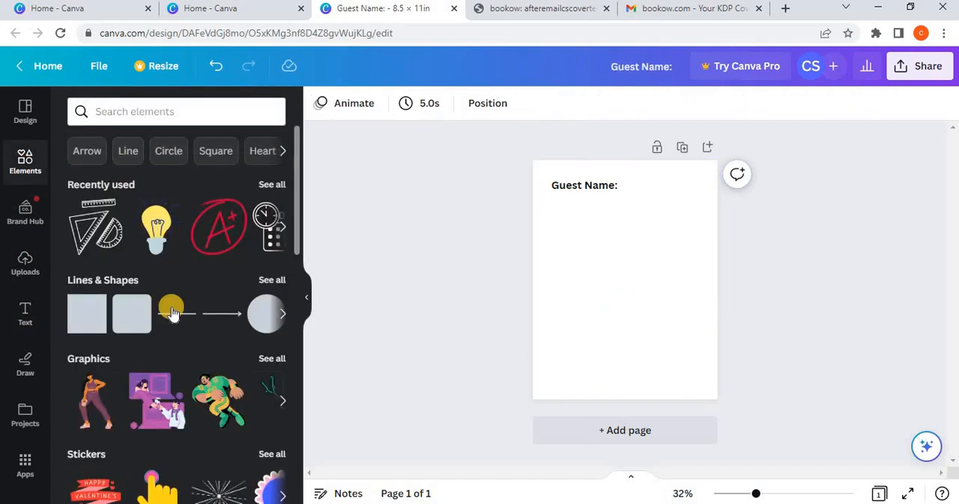
click(175, 313)
drag(638, 312, 667, 224)
drag(684, 190, 706, 195)
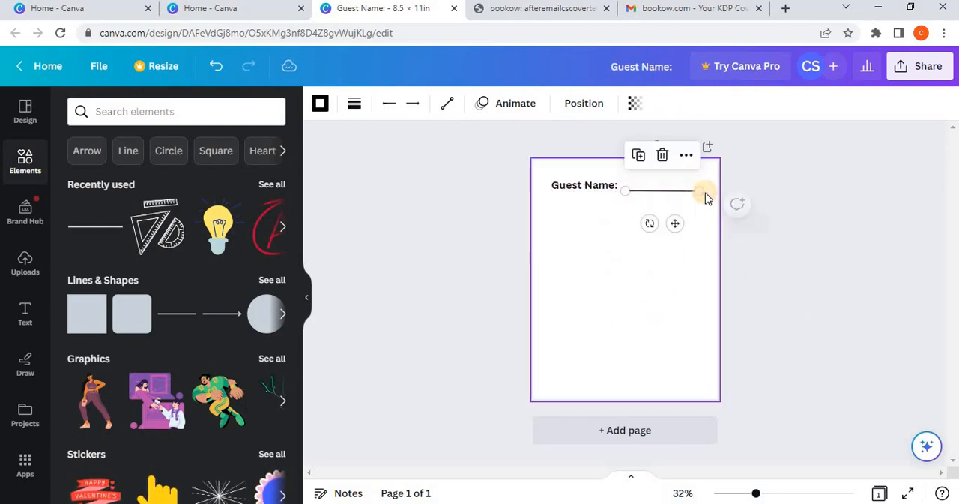
click(783, 252)
Step: Reduce the "Guest Name:" label to font size 25.9 and extend the writing line's left end to meet it
click(588, 189)
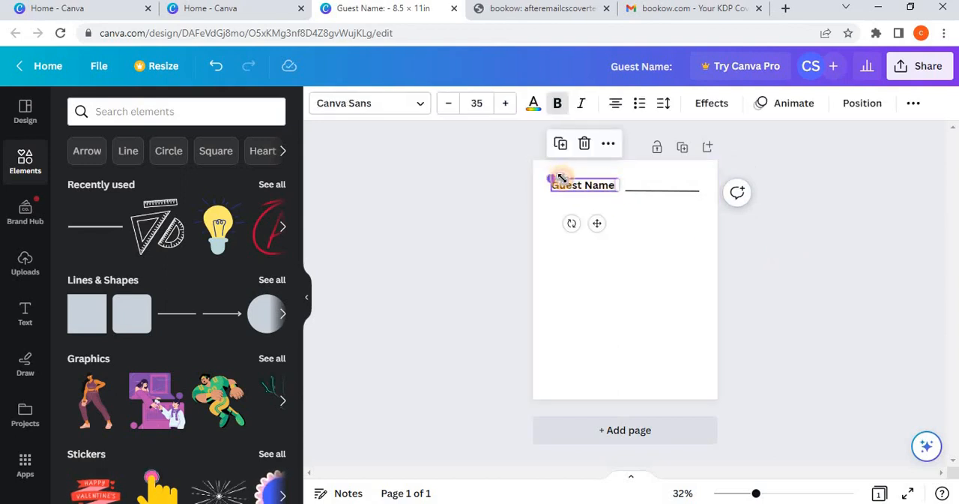
drag(555, 176, 570, 183)
drag(611, 224, 589, 223)
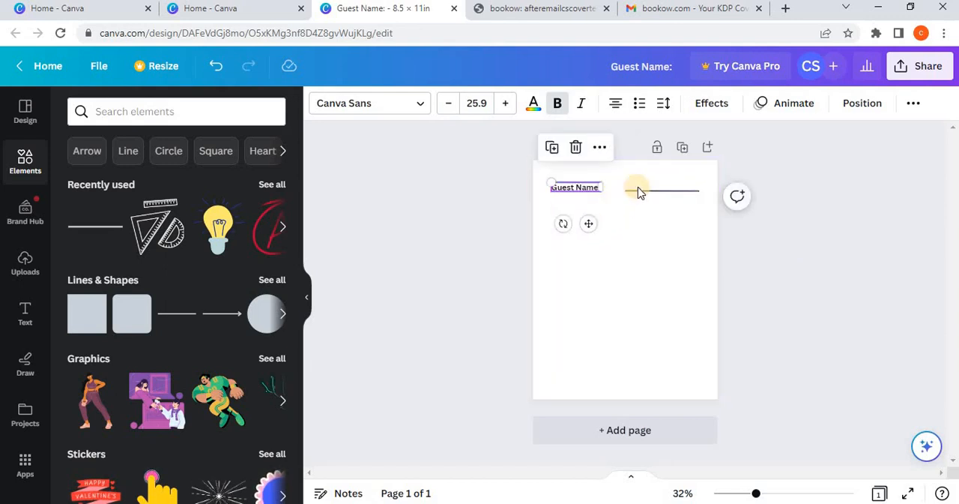
click(627, 190)
drag(627, 190, 611, 198)
click(816, 262)
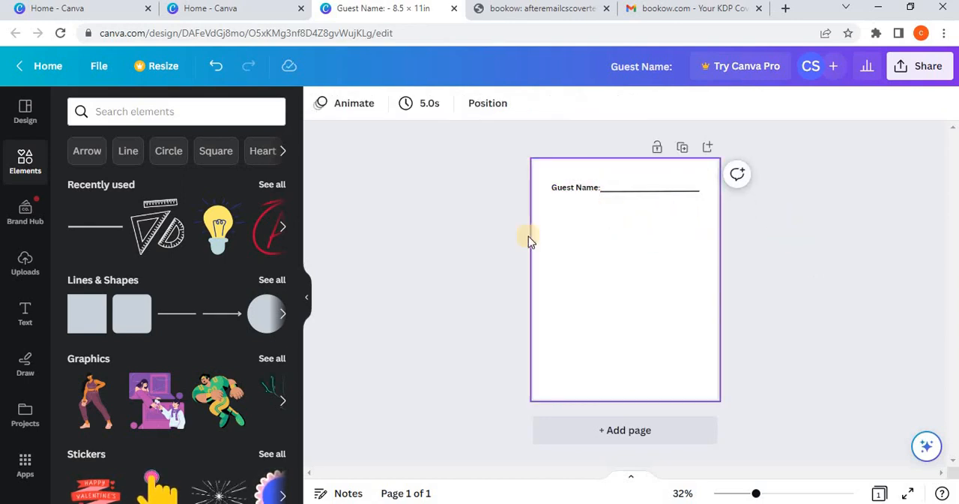
Step: Duplicate the "Guest Name:" label and place the copy directly below the original
click(588, 190)
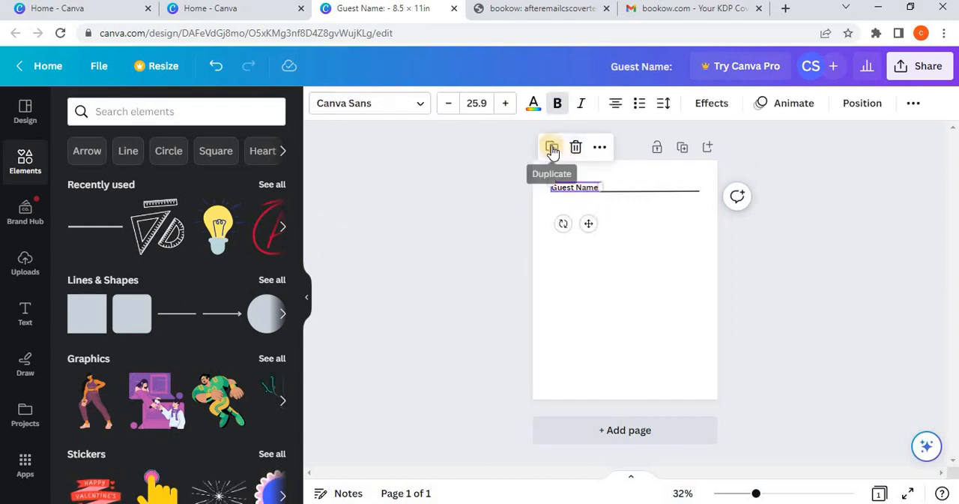
click(552, 147)
drag(592, 227, 589, 238)
Step: Replace the words "Guest Name" in the copied label with "Travelled From:"
double_click(576, 205)
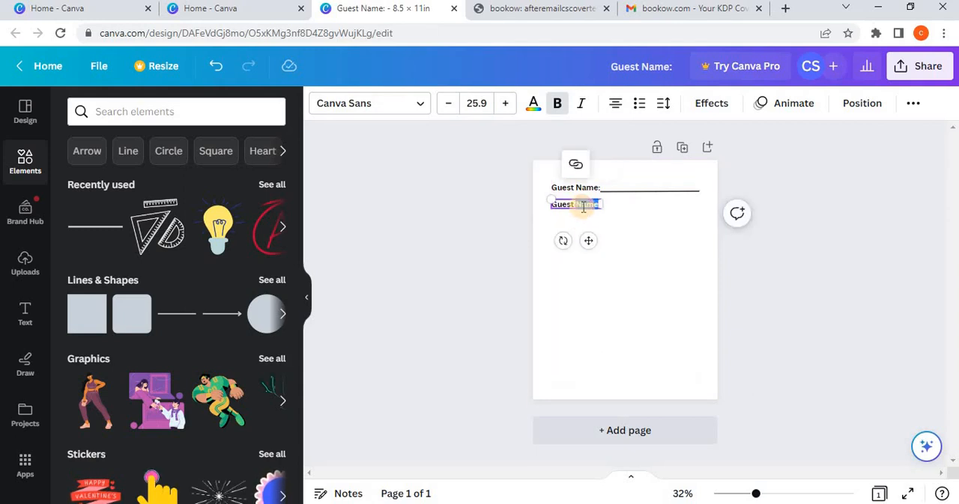
key(BackSpace)
key(BackSpace)
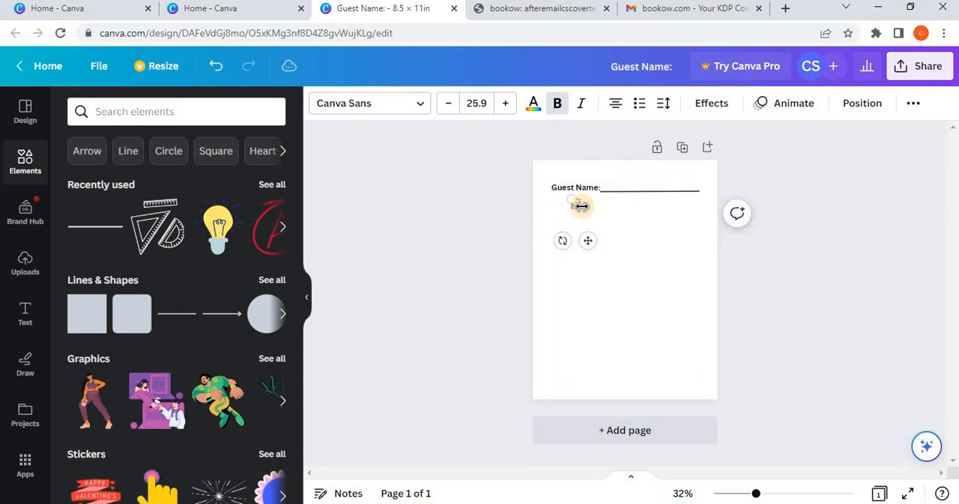
text(travelled)
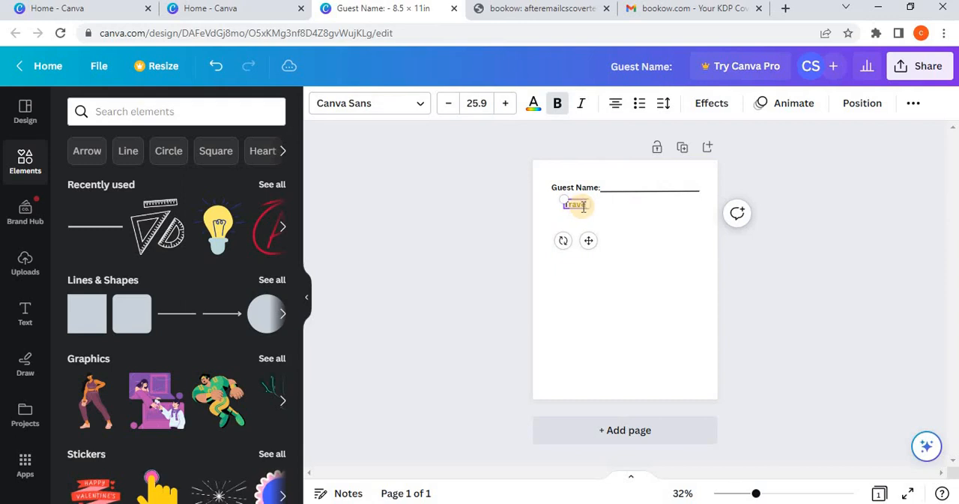
text( Form)
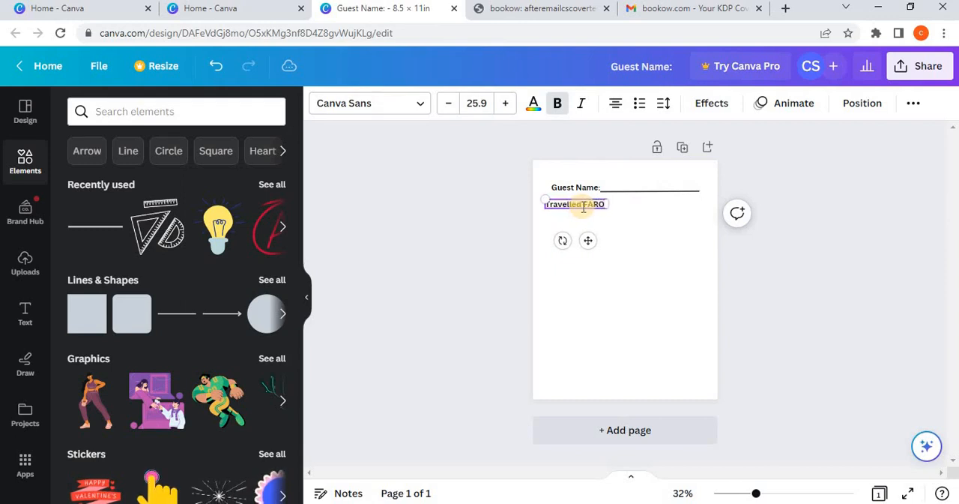
key(BackSpace)
key(BackSpace)
key(BackSpace)
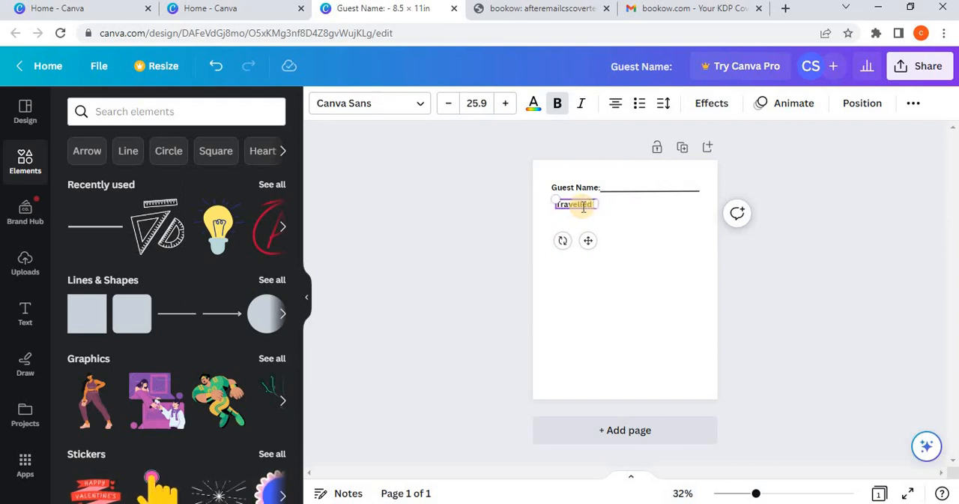
text(rom:)
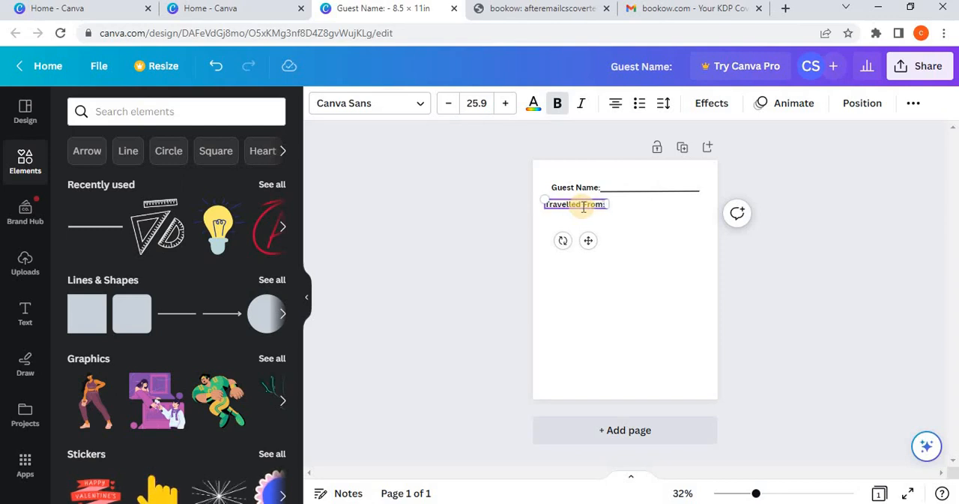
Step: Duplicate the writing line and place the copy beside the "Travelled From" label
click(634, 190)
click(623, 154)
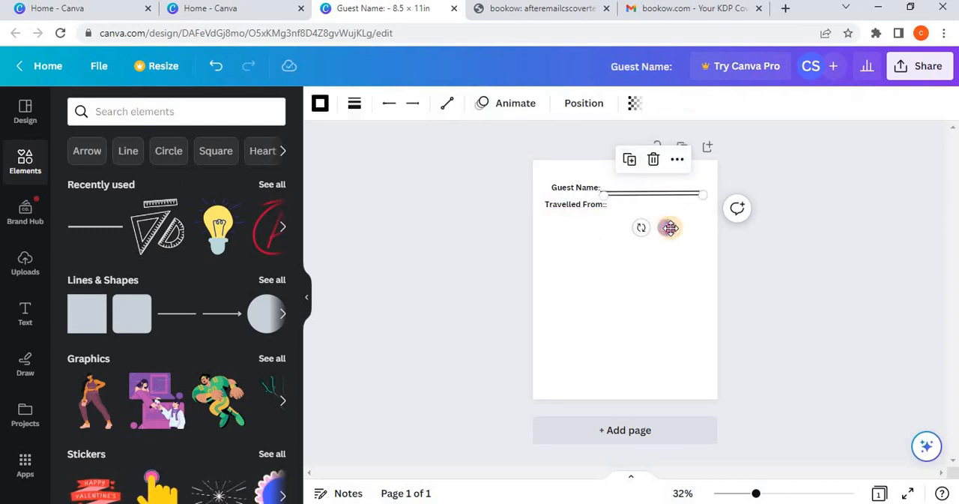
drag(664, 224, 673, 238)
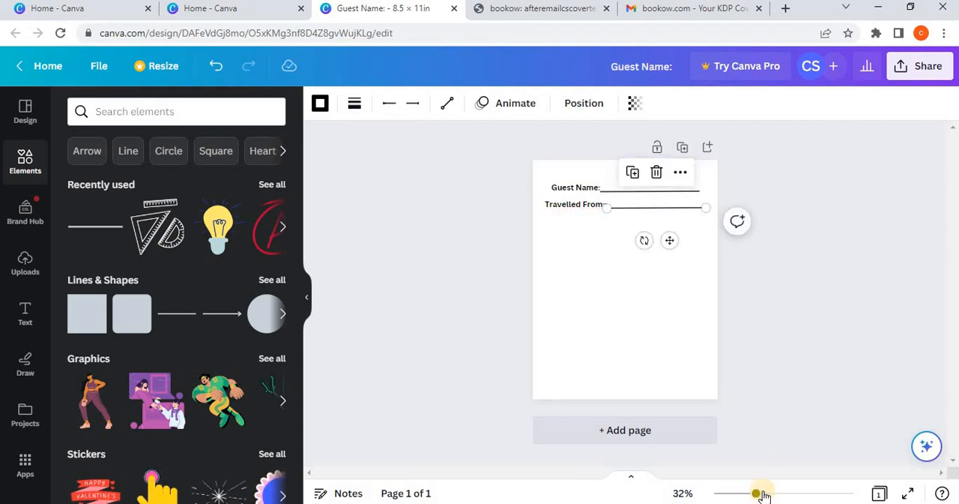
Step: Correct the copied label to read "Traveled From:" by removing the second "l" and the duplicate colon
drag(757, 493, 840, 492)
scroll(597, 319, down, 1)
scroll(525, 307, up, 3)
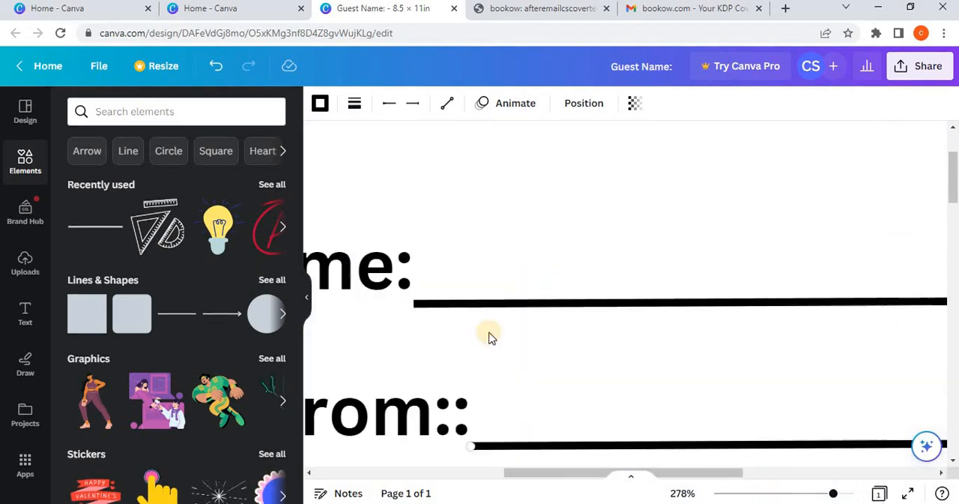
click(463, 411)
double_click(466, 413)
drag(466, 414, 739, 451)
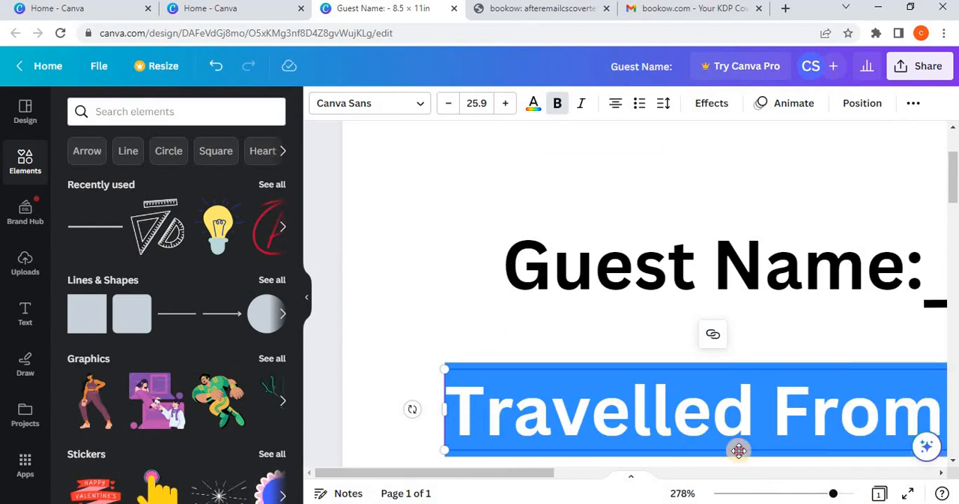
click(734, 458)
drag(556, 470, 658, 482)
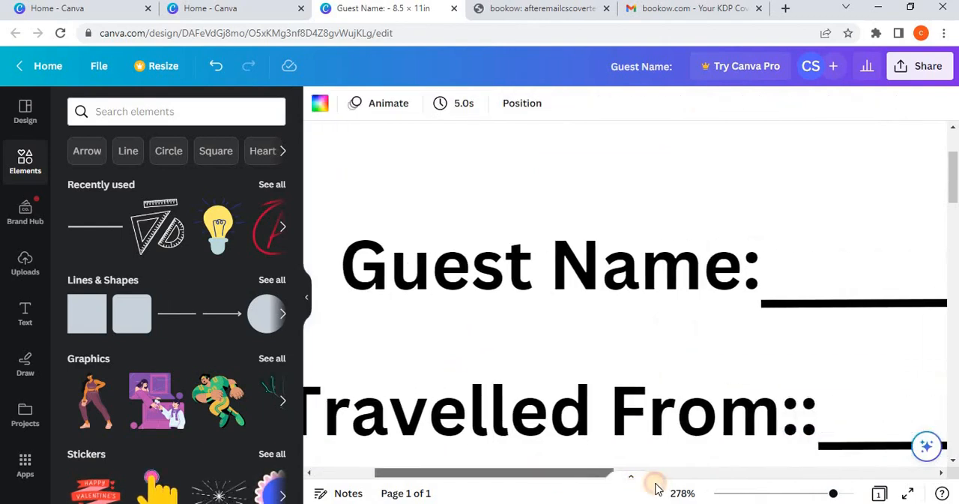
click(657, 422)
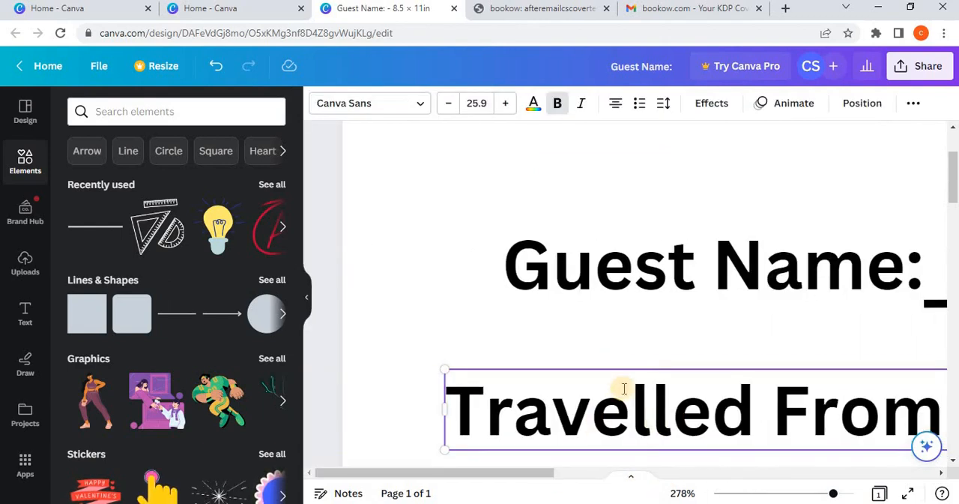
scroll(748, 450, down, 3)
drag(832, 494, 819, 494)
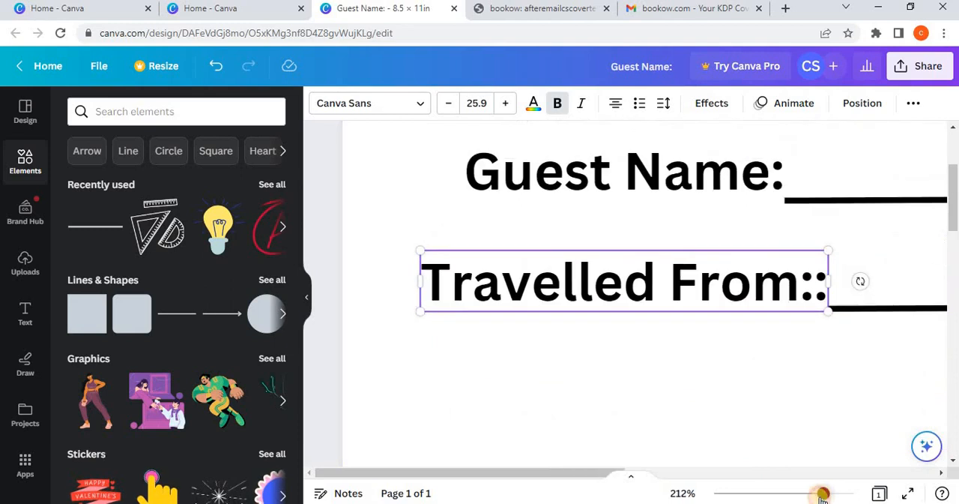
click(659, 287)
click(567, 289)
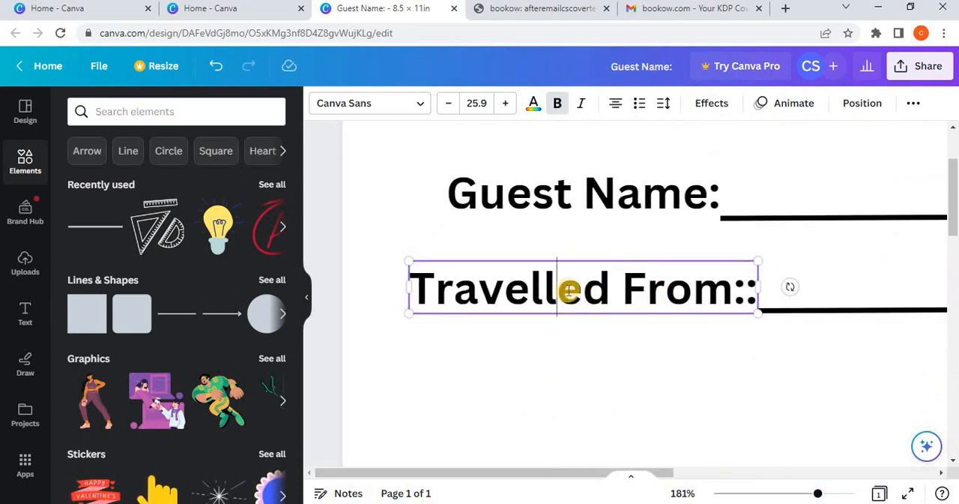
key(BackSpace)
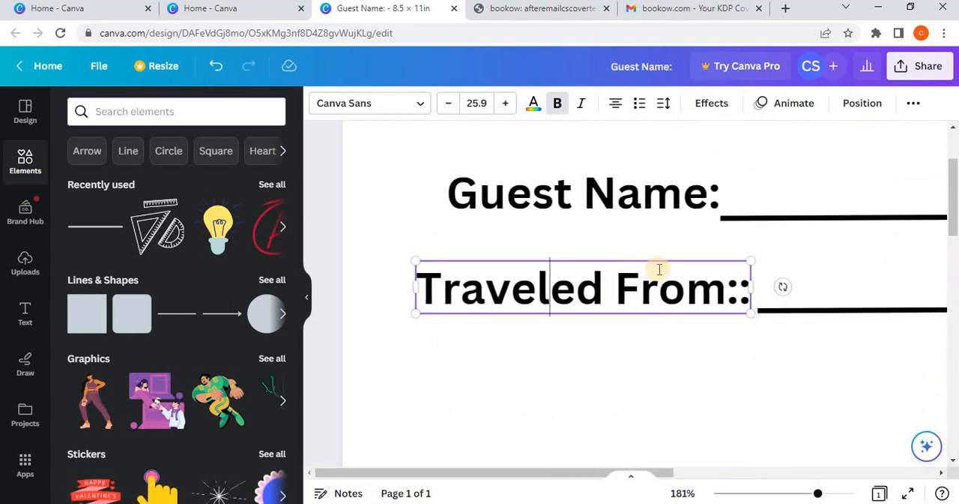
click(744, 288)
key(BackSpace)
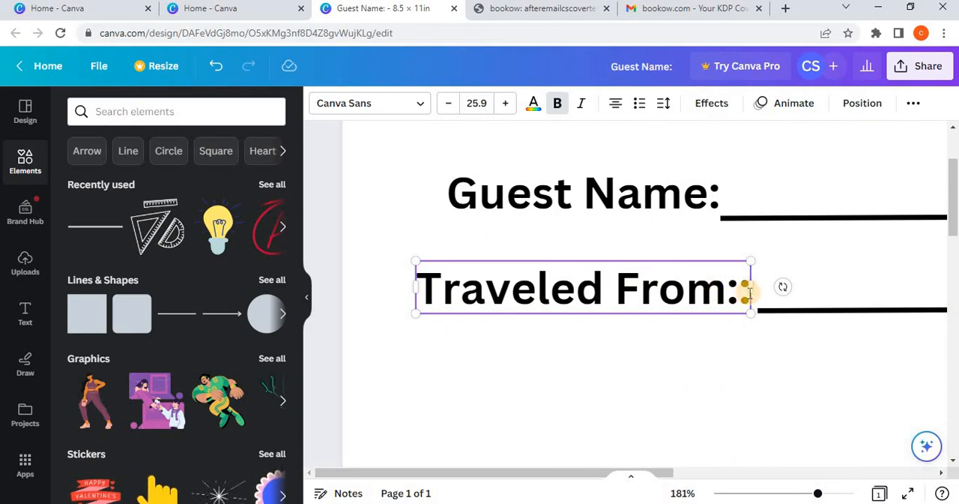
key(BackSpace)
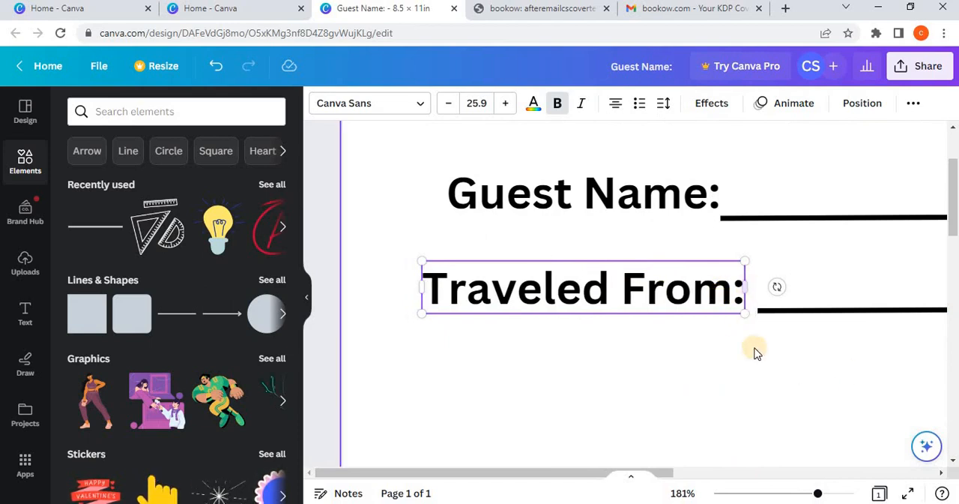
click(754, 350)
Step: Move the second writing line to meet the "Traveled From:" label and shorten its right end to about 4.3 in long, matching the line above
drag(817, 492, 788, 492)
click(743, 277)
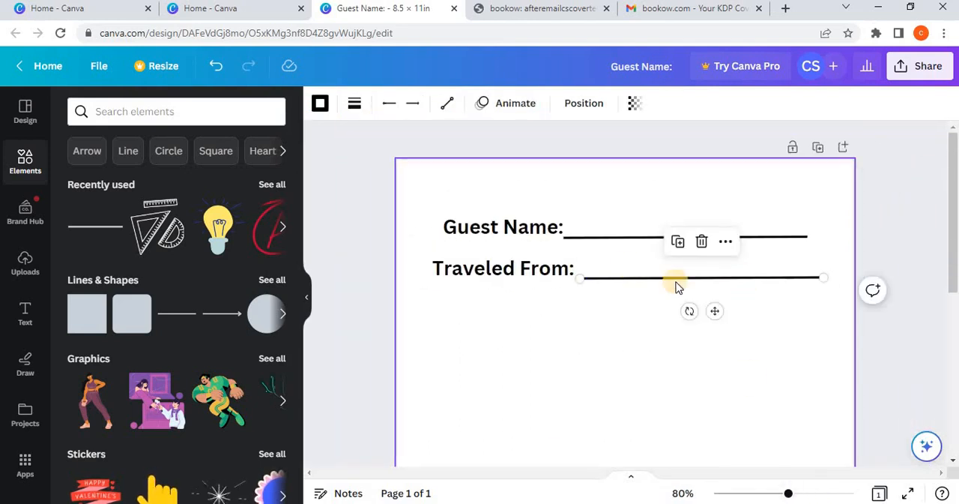
drag(713, 308, 709, 305)
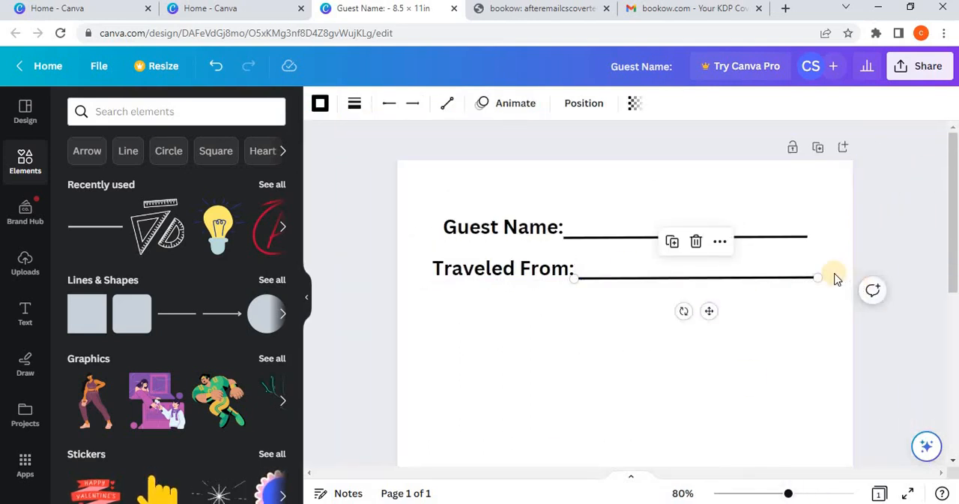
drag(818, 277, 809, 277)
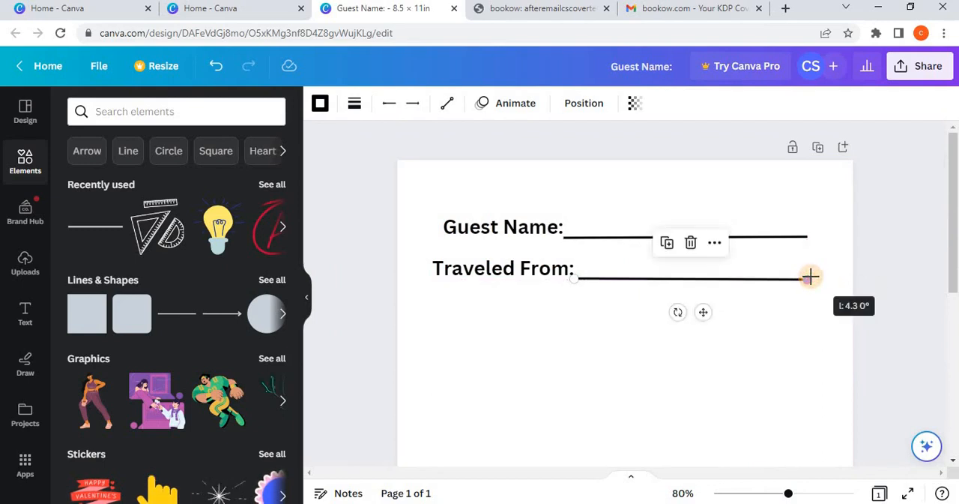
click(841, 315)
click(807, 281)
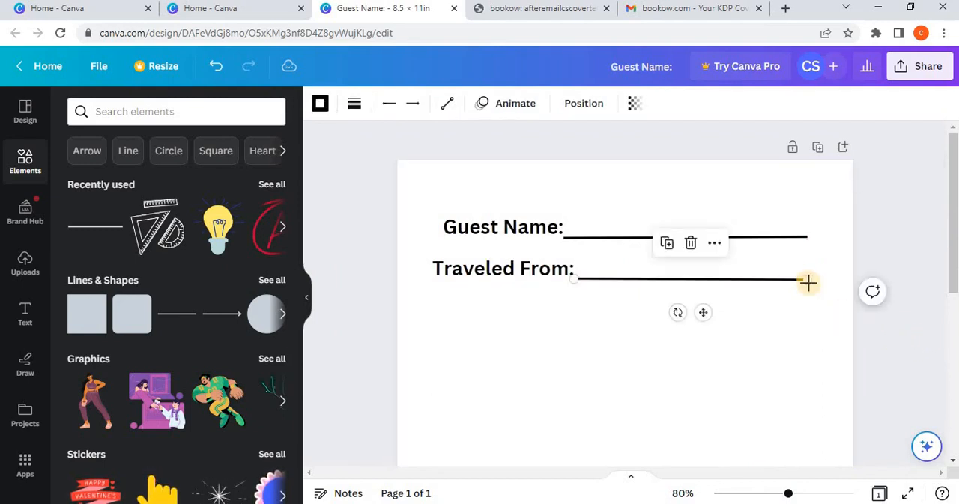
drag(809, 279, 807, 275)
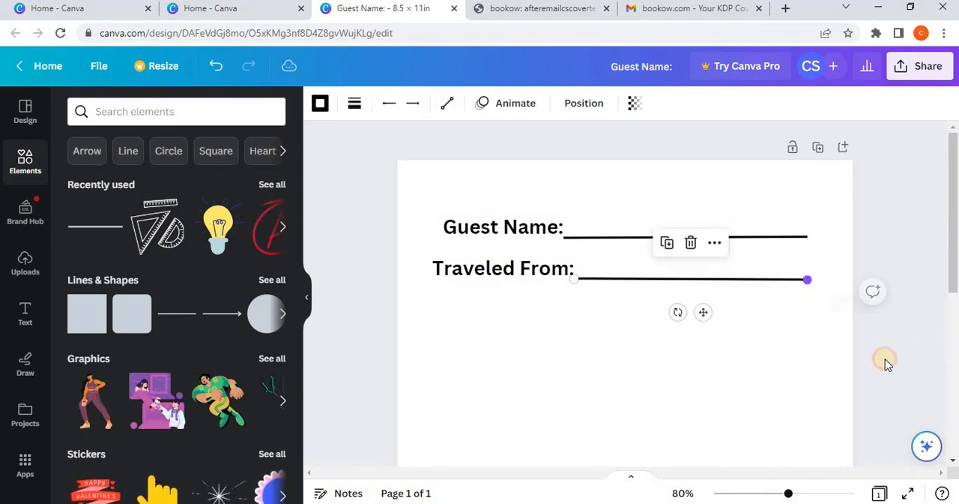
click(771, 440)
Step: Duplicate the "Traveled From:" label and place the copy directly below it with the same 0.354 spacing
scroll(770, 441, down, 5)
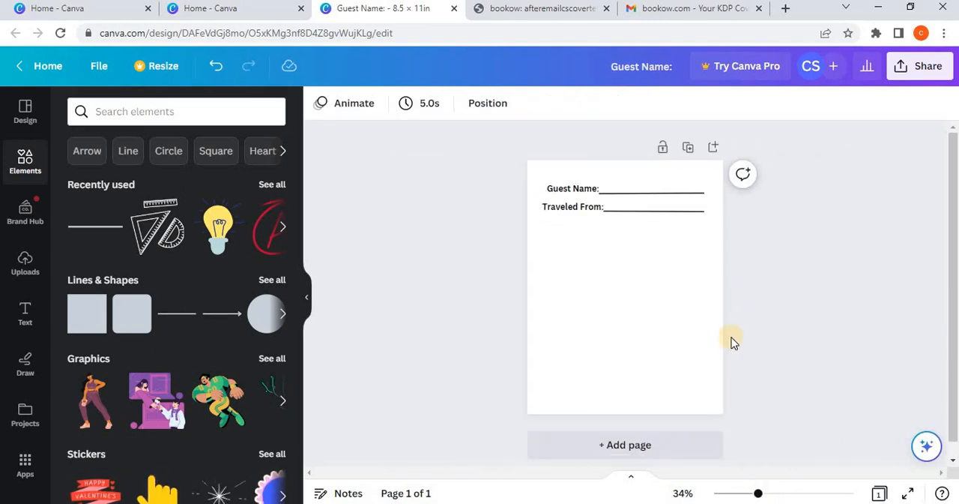
double_click(597, 205)
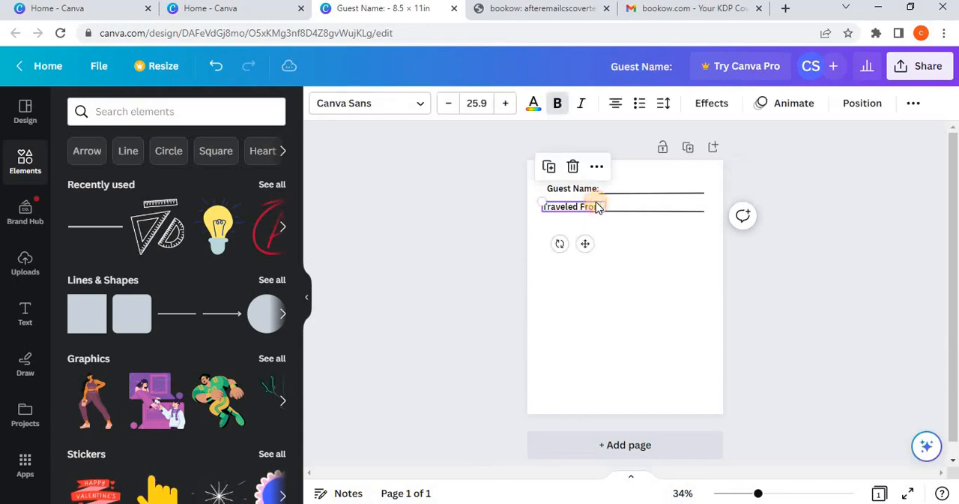
click(545, 165)
drag(585, 242, 584, 259)
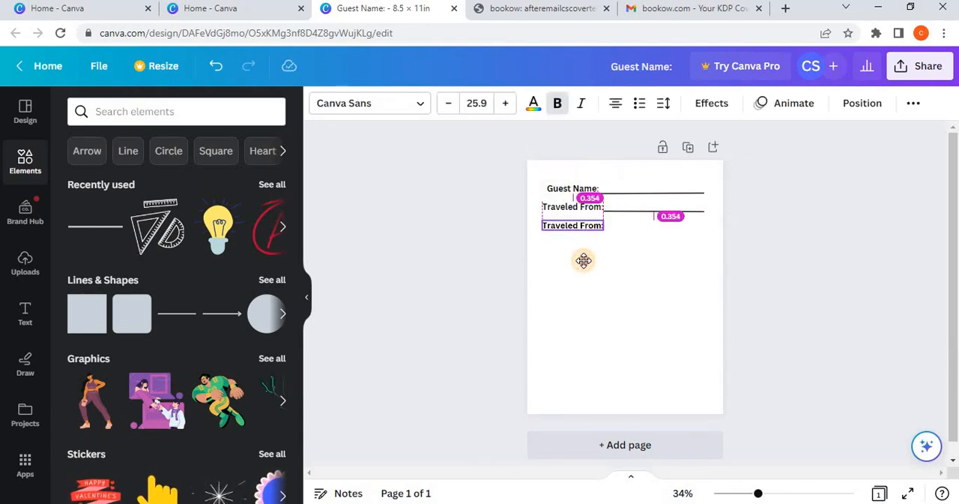
Step: Replace the text of the lowest label with "Date Arrived:"
click(579, 233)
double_click(580, 226)
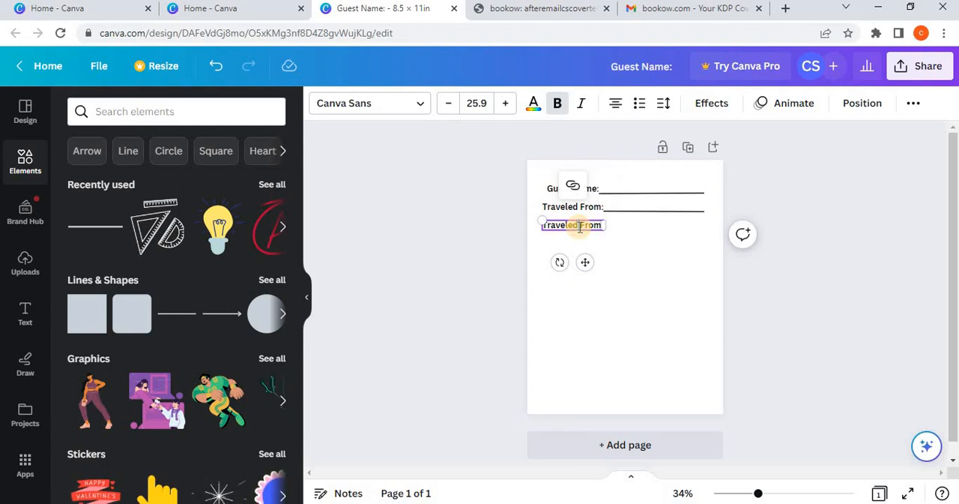
text(Date)
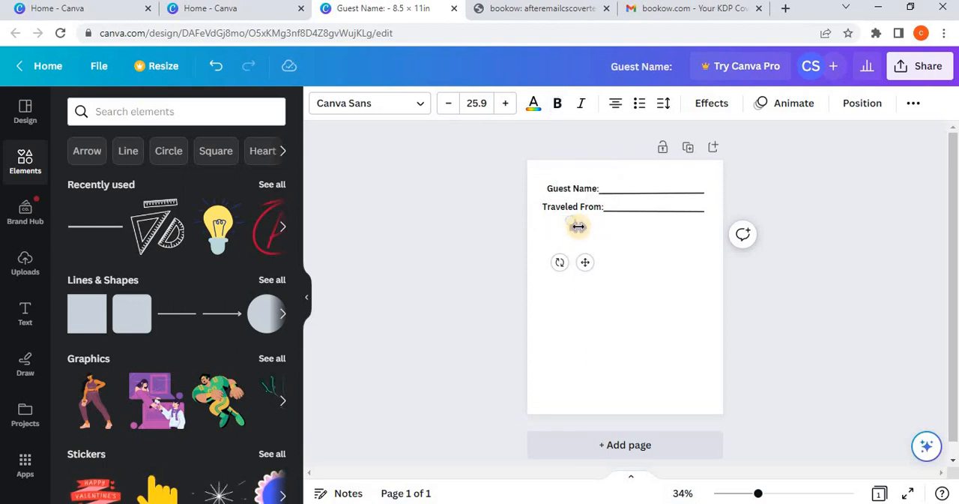
text(te:)
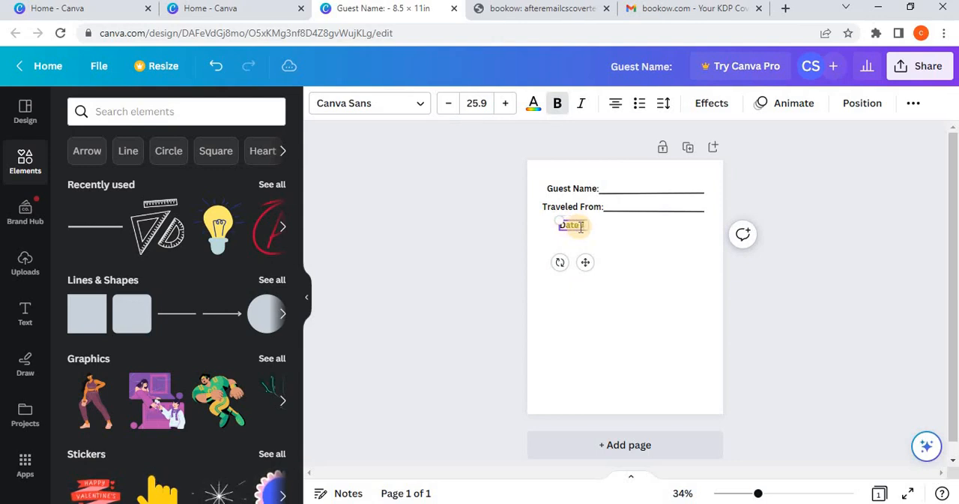
text( Arrived)
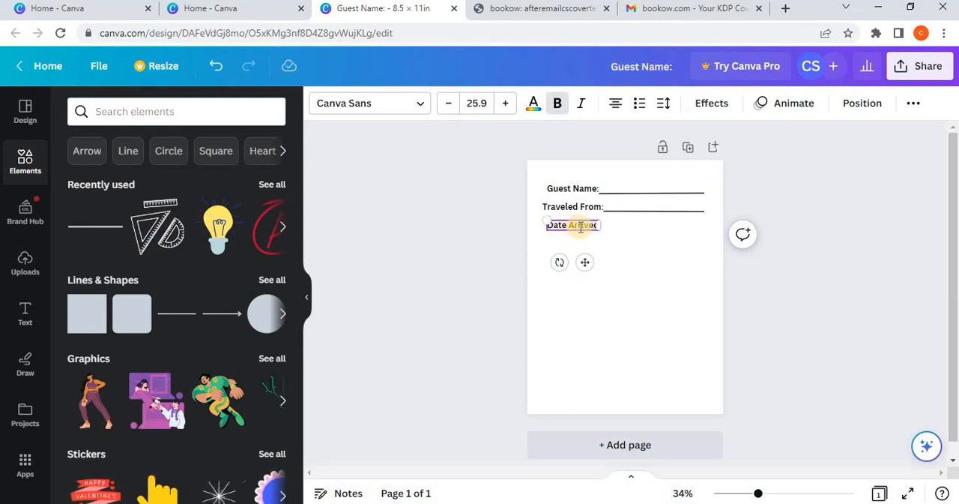
click(797, 321)
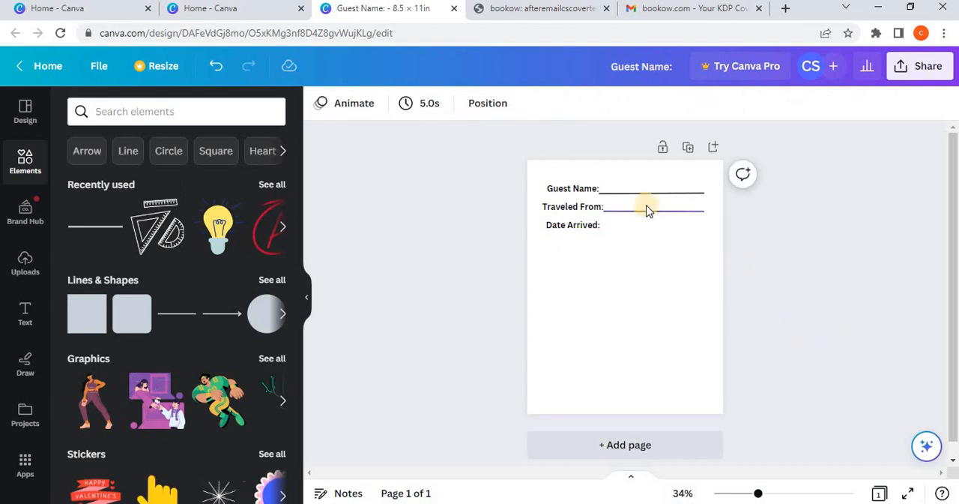
Step: Duplicate the "Traveled From:" writing line and place the copy beside the "Date Arrived:" label
click(649, 212)
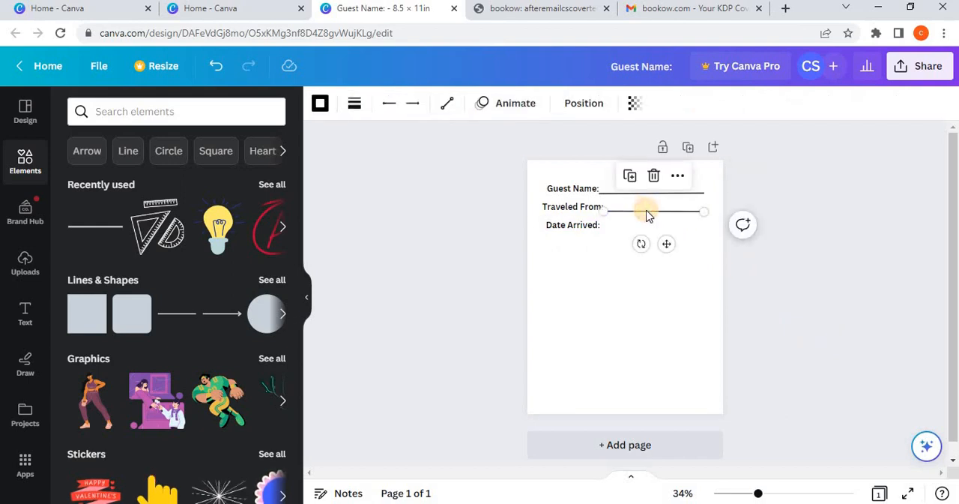
click(630, 175)
drag(668, 247, 666, 263)
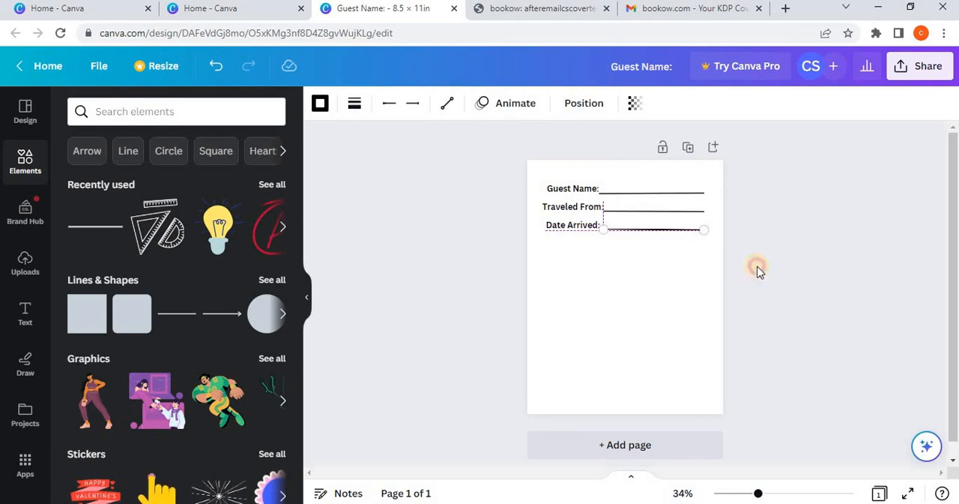
click(801, 257)
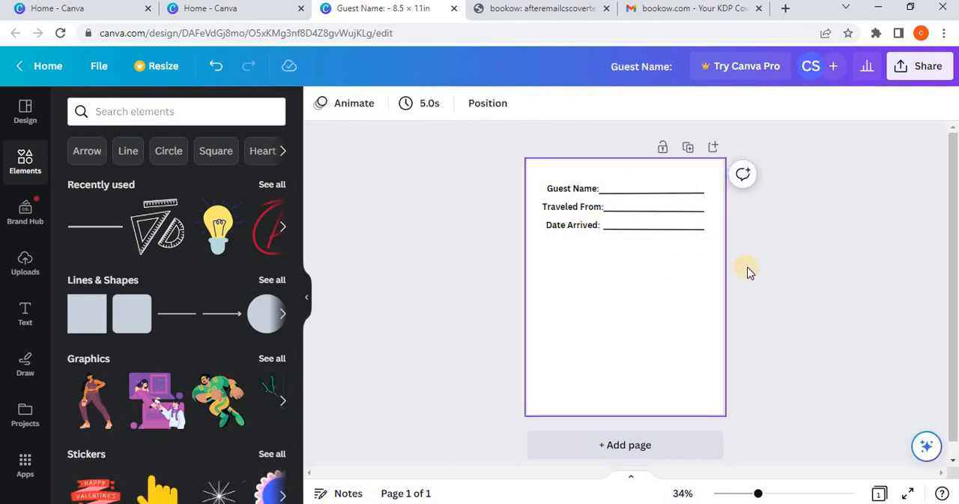
Step: Select all three labels with their writing lines and nudge them down to free space above "Guest Name:"
drag(790, 282, 552, 169)
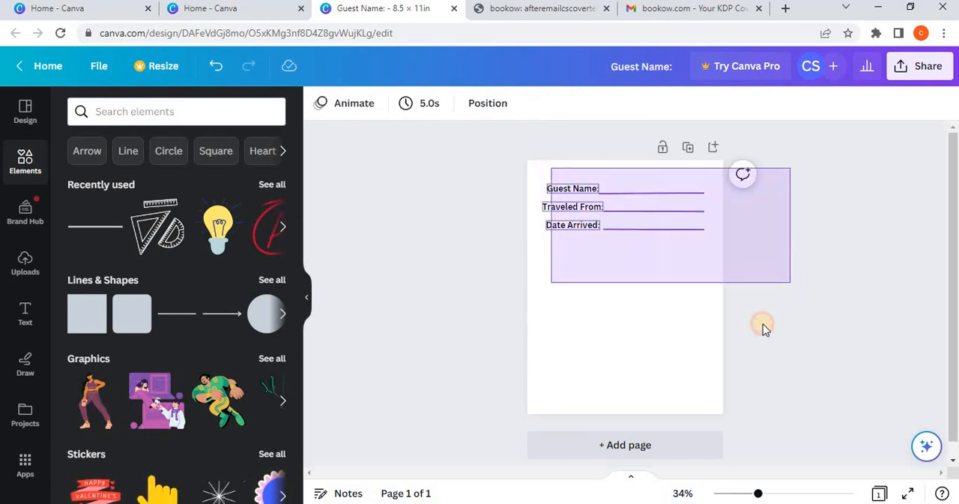
key(Down)
key(Down)
key(Down)
key(Down)
key(Down)
key(Down)
key(Down)
key(Down)
key(Down)
key(Down)
key(Down)
key(Down)
key(Down)
key(Down)
key(Down)
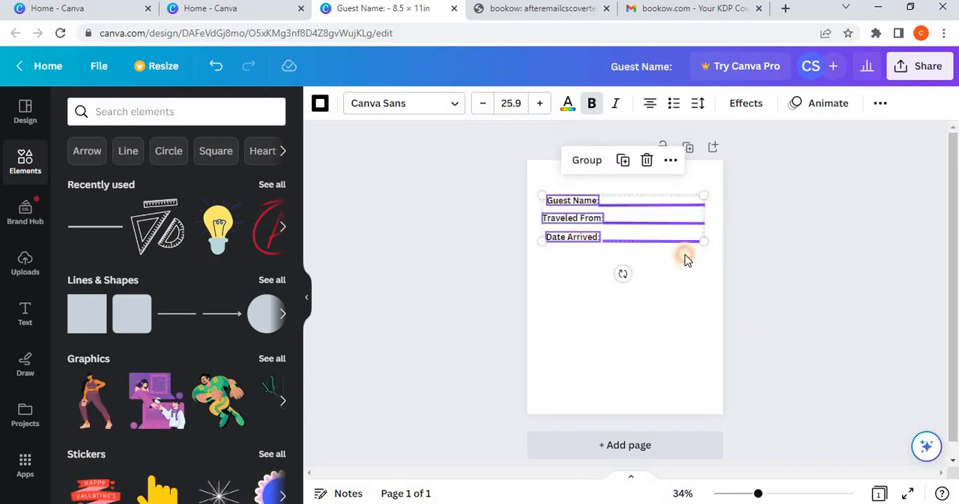
click(834, 302)
Step: Duplicate the "Guest Name:" label and place the copy directly above the original
click(585, 207)
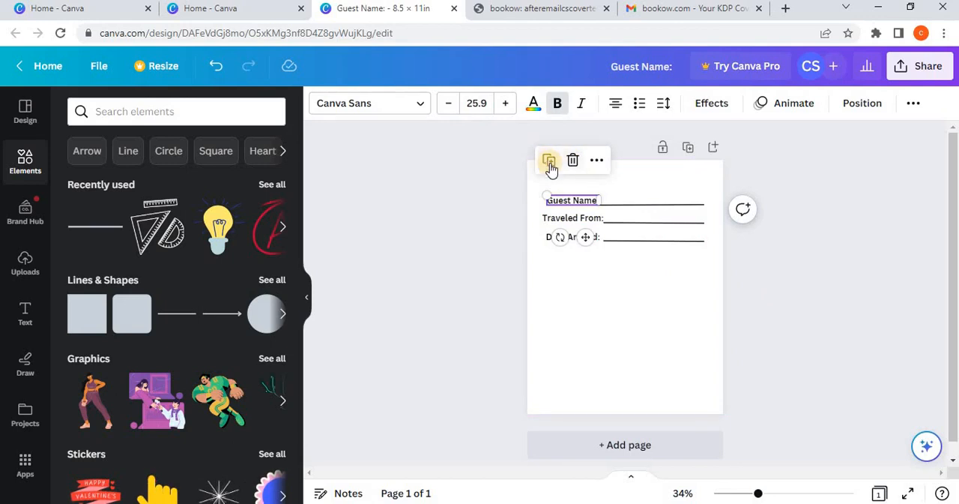
click(552, 163)
drag(588, 239, 581, 220)
Step: Replace the text of the topmost label with "Date:"
double_click(571, 184)
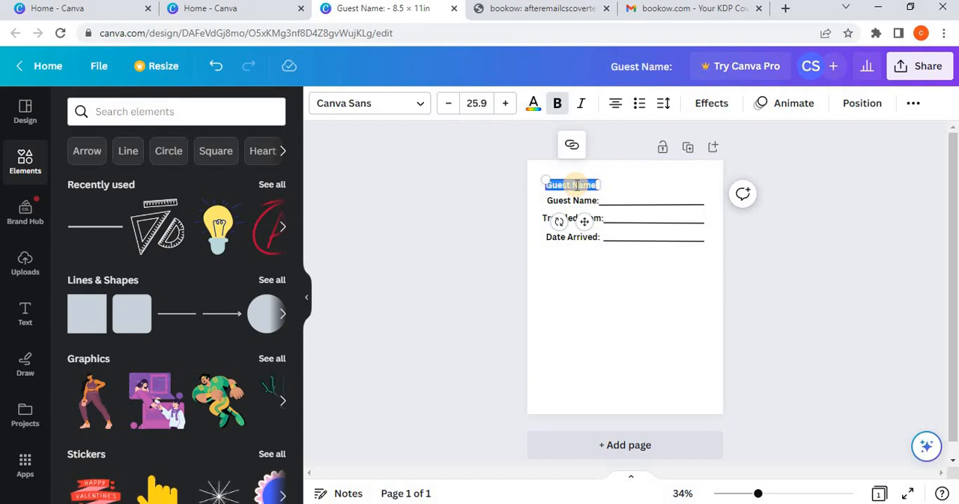
text(DA)
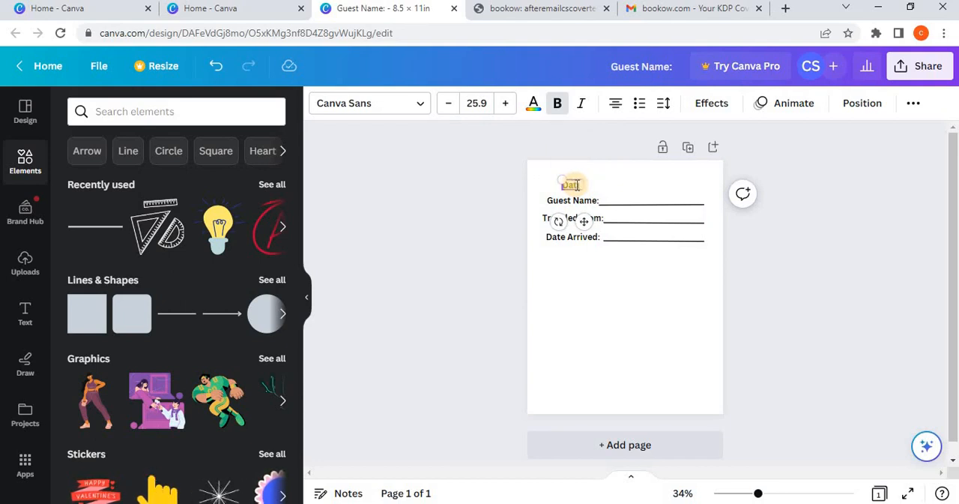
click(766, 282)
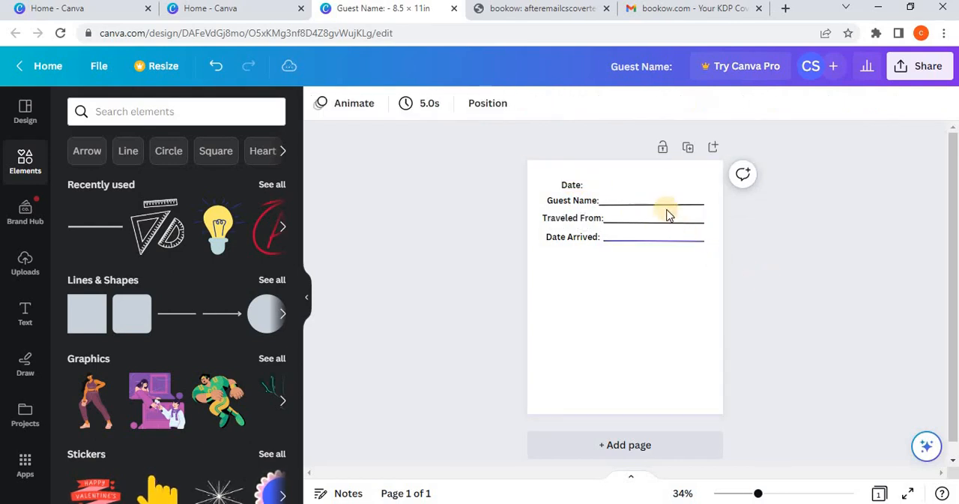
Step: Duplicate the "Guest Name:" writing line, place the copy beside "Date:" and extend its right end to align with the other lines
click(668, 206)
click(628, 168)
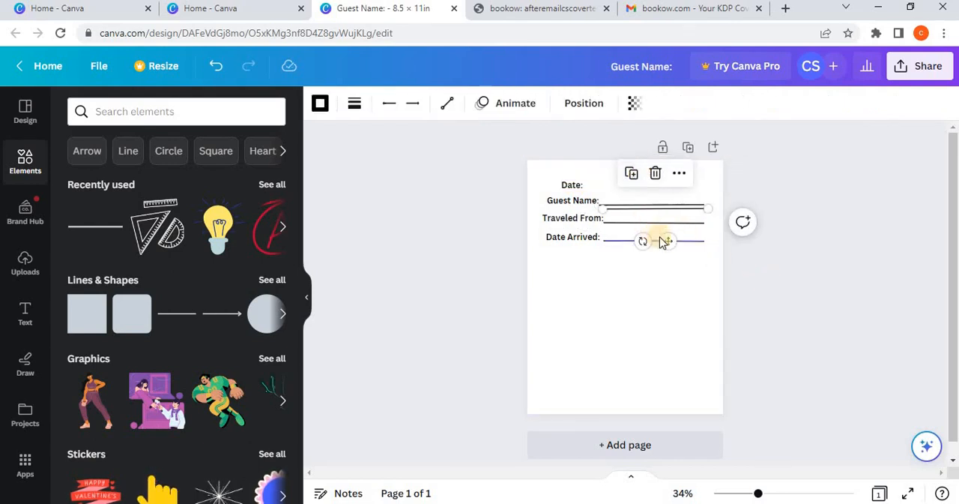
drag(664, 230, 648, 217)
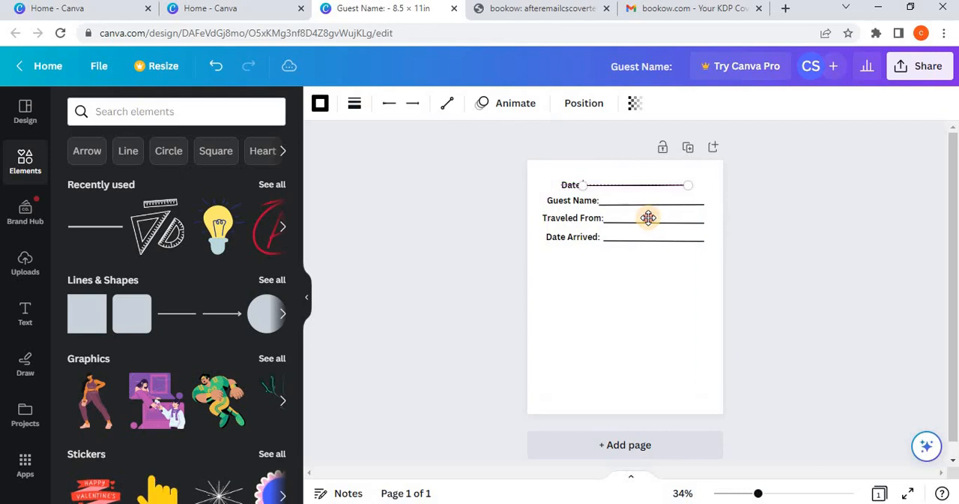
drag(687, 185, 703, 189)
Step: Adjust the right end of the "Date Arrived:" writing line to align with the lines above
click(702, 223)
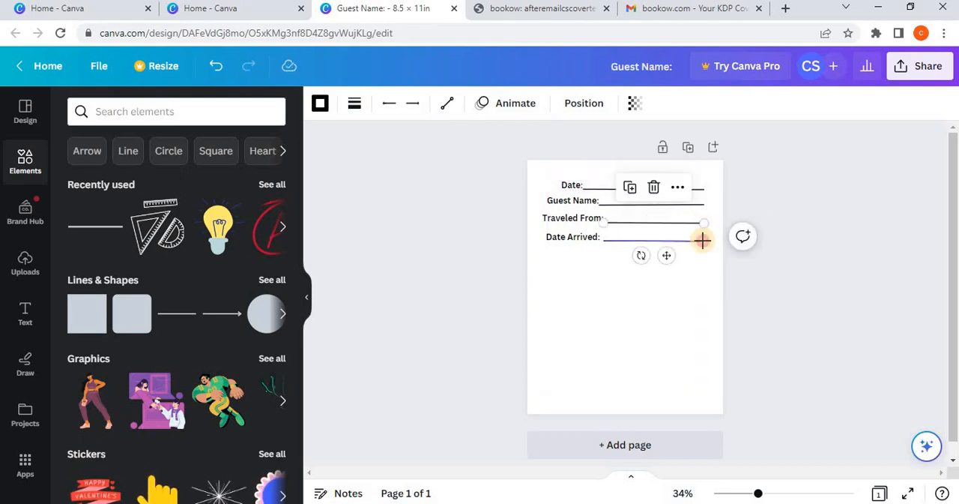
click(703, 239)
drag(707, 241, 710, 246)
click(792, 299)
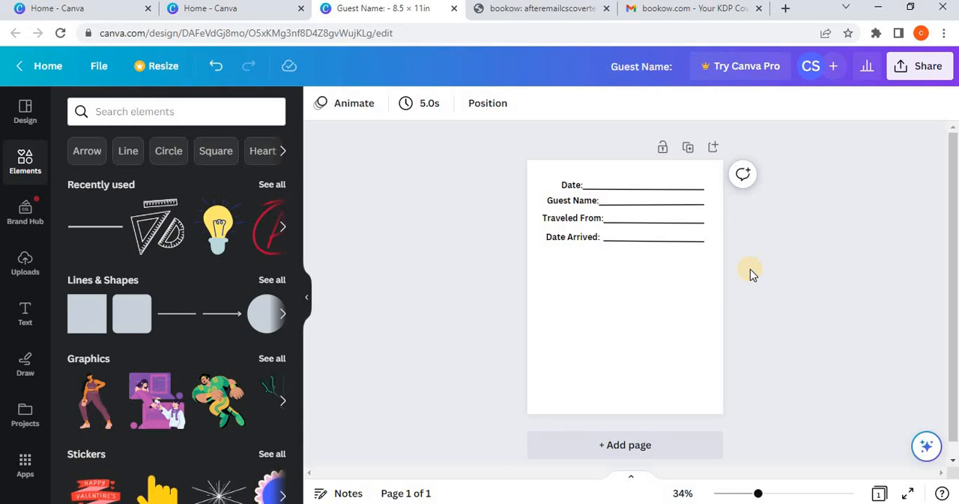
Step: Duplicate the "Date Arrived:" label and place the copy directly below the original
click(572, 238)
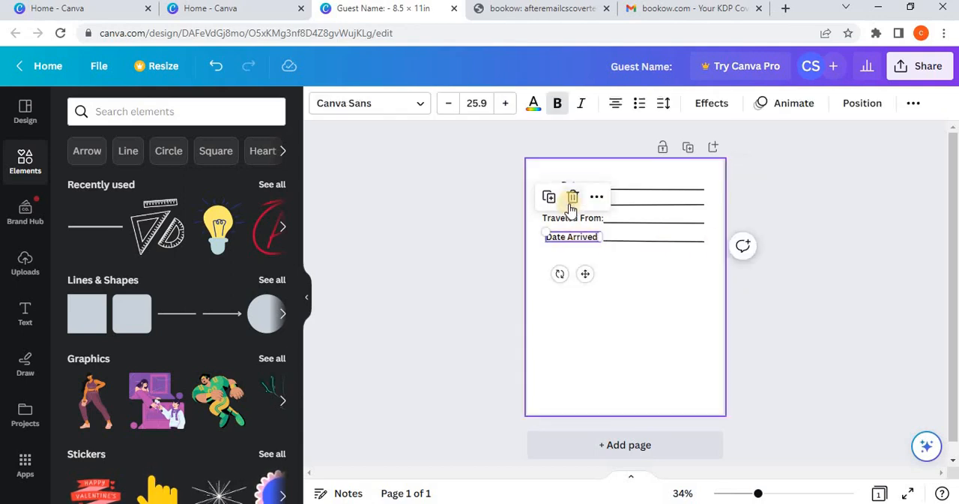
click(550, 197)
drag(587, 276, 589, 300)
Step: Replace the text of the lowest label with "Date Departed:" and move it slightly closer to "Date Arrived:"
double_click(574, 259)
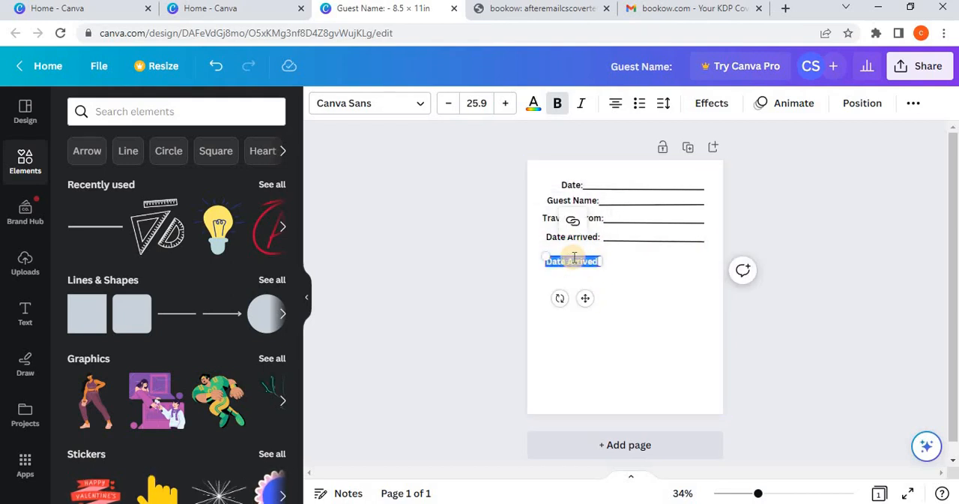
key(BackSpace)
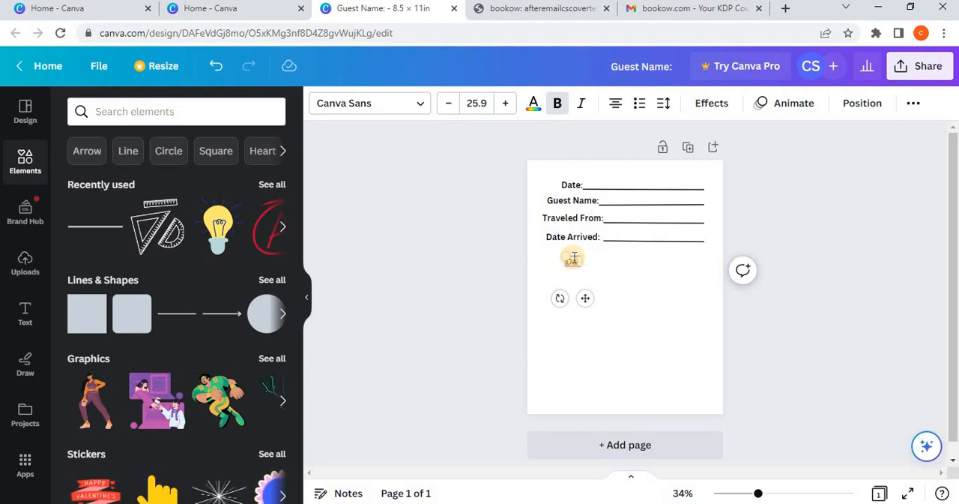
text(Date Dep)
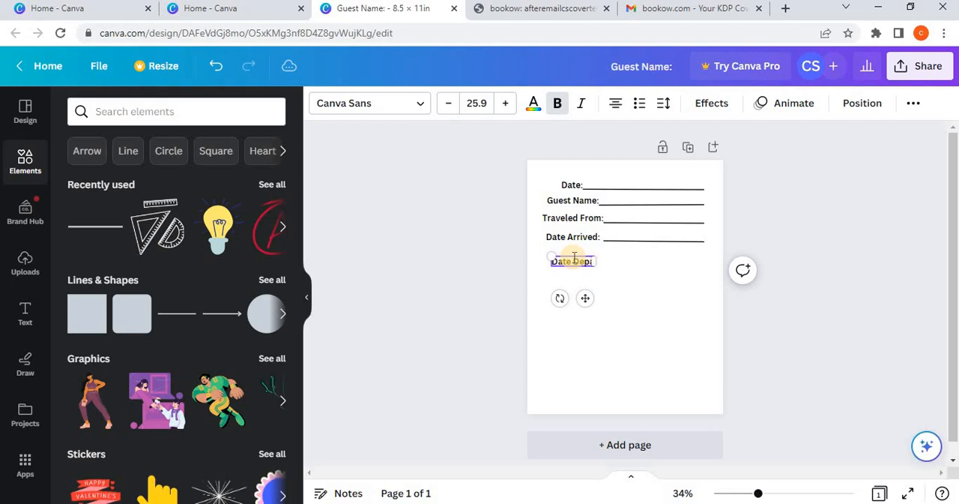
text(arted)
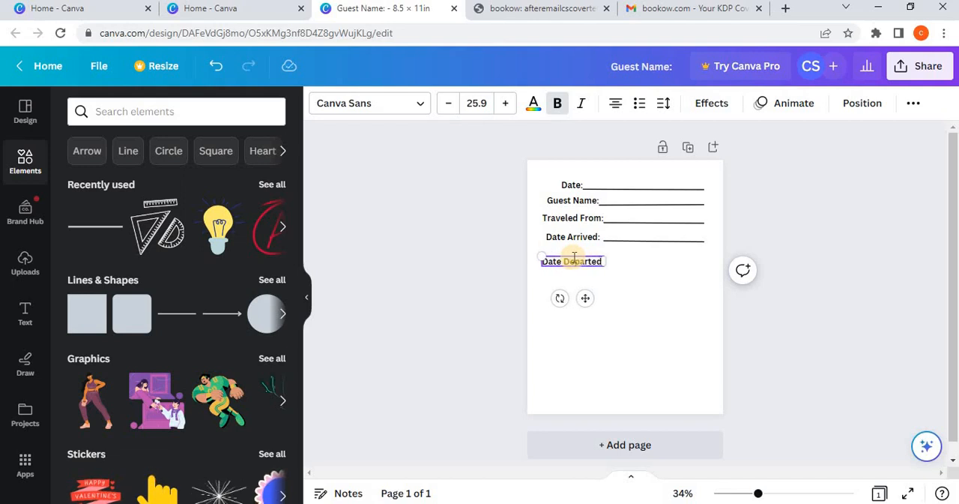
click(649, 249)
click(604, 261)
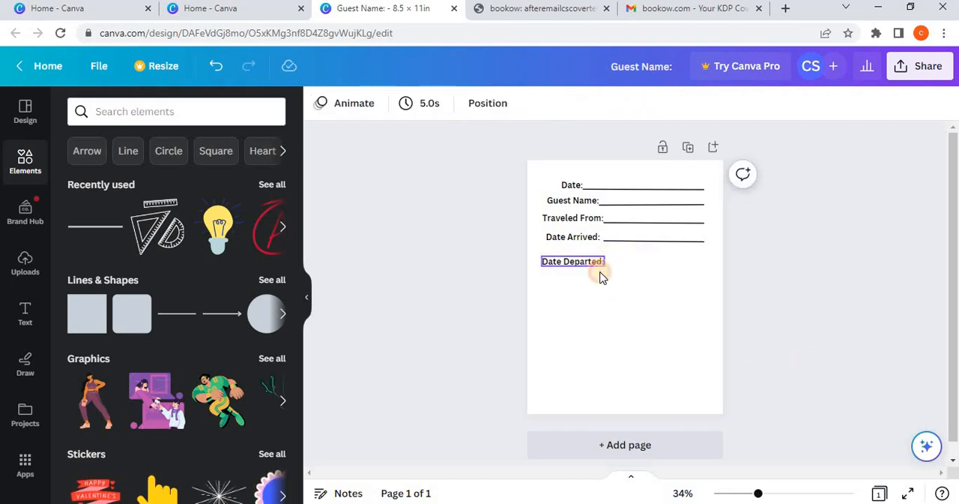
click(679, 332)
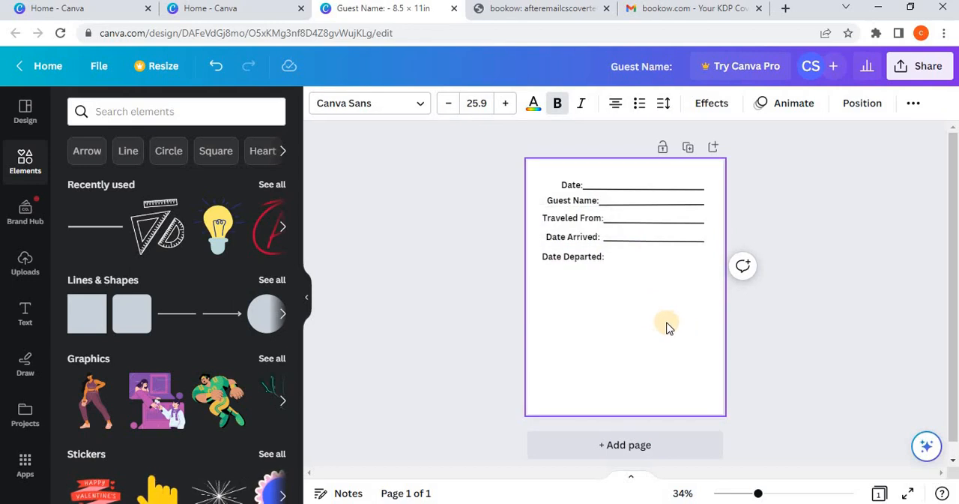
Step: Duplicate the "Date Arrived:" writing line and place the copy beside "Date Departed:", in line with the lines above
key(ctrl+z)
click(634, 243)
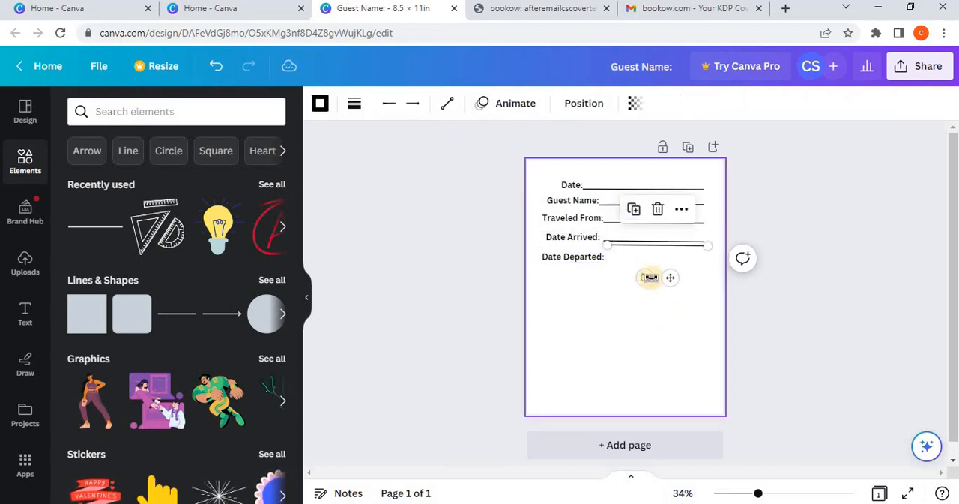
drag(670, 299, 668, 315)
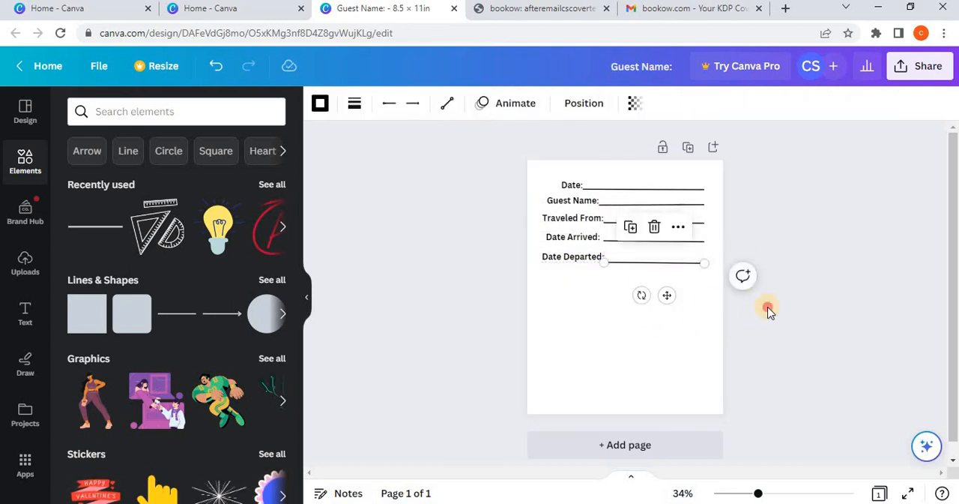
click(709, 274)
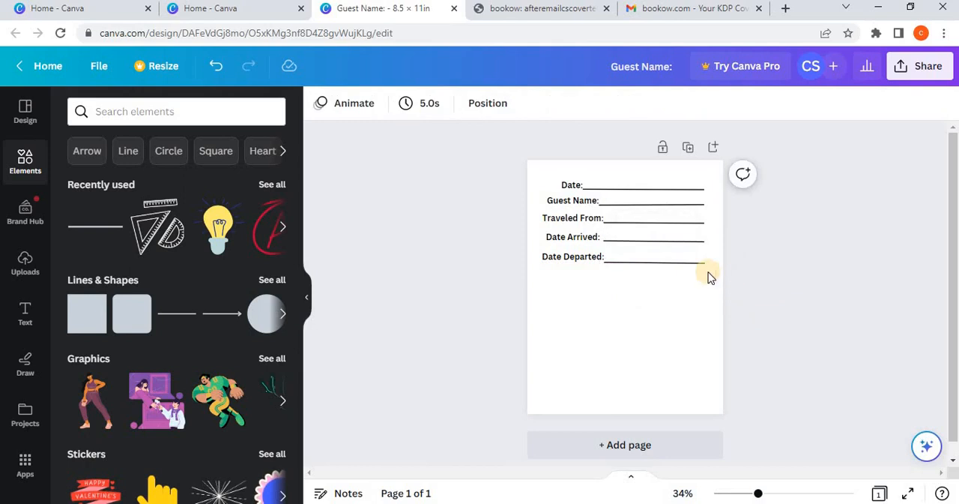
click(617, 222)
click(616, 204)
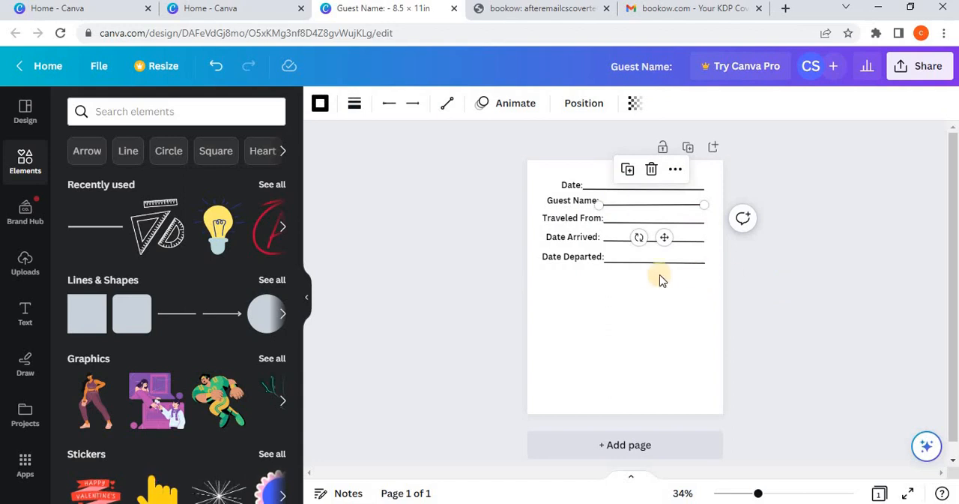
Step: Duplicate the "Date Departed:" label and centre the copy horizontally on the page below the original
click(578, 260)
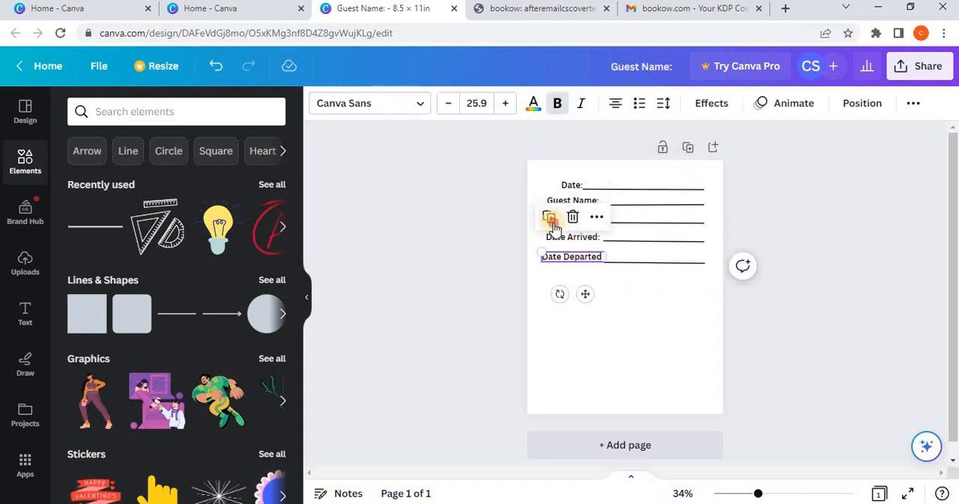
click(552, 222)
drag(589, 295, 637, 315)
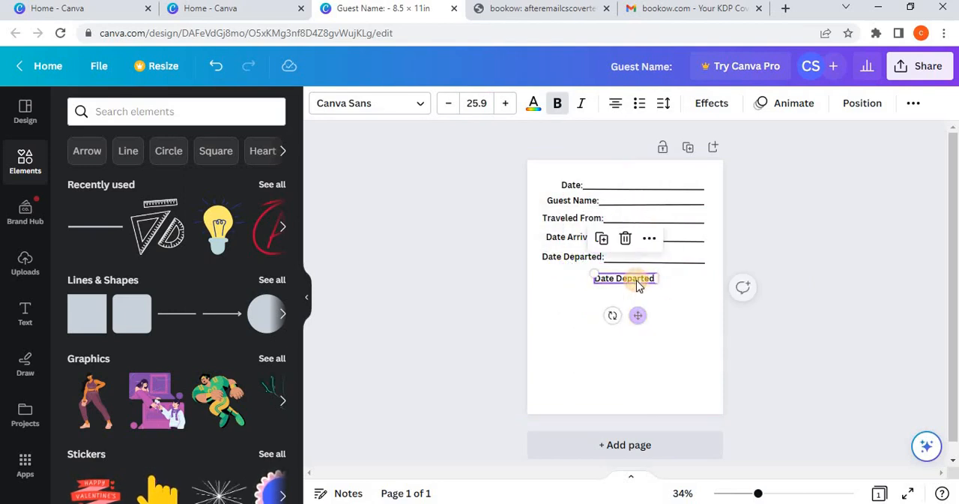
Step: Replace the text of the centred label with "Favourite Memory:"
double_click(638, 279)
text(A)
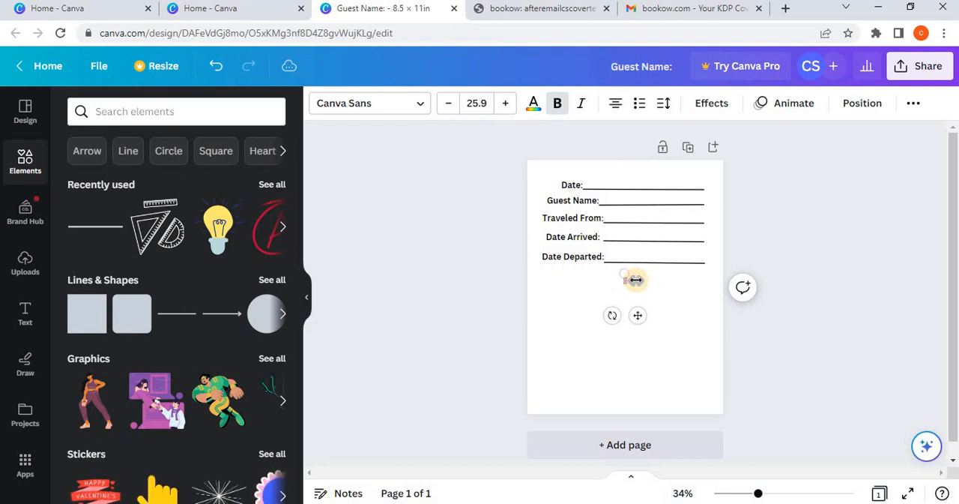
text(Favou)
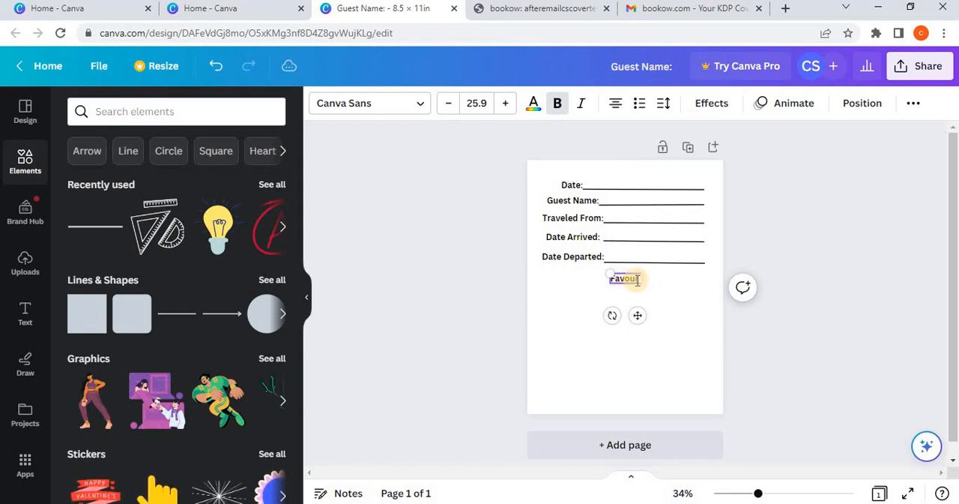
text(rite Mem)
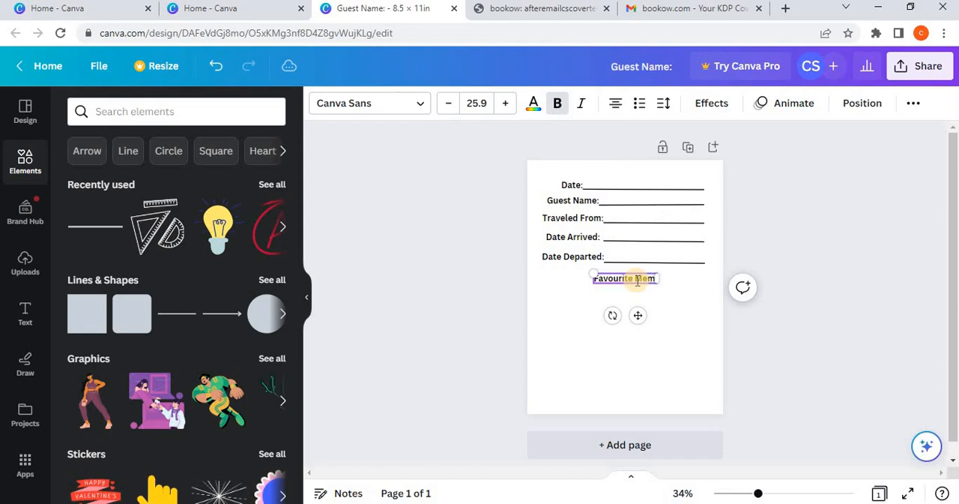
text(ory:)
click(898, 368)
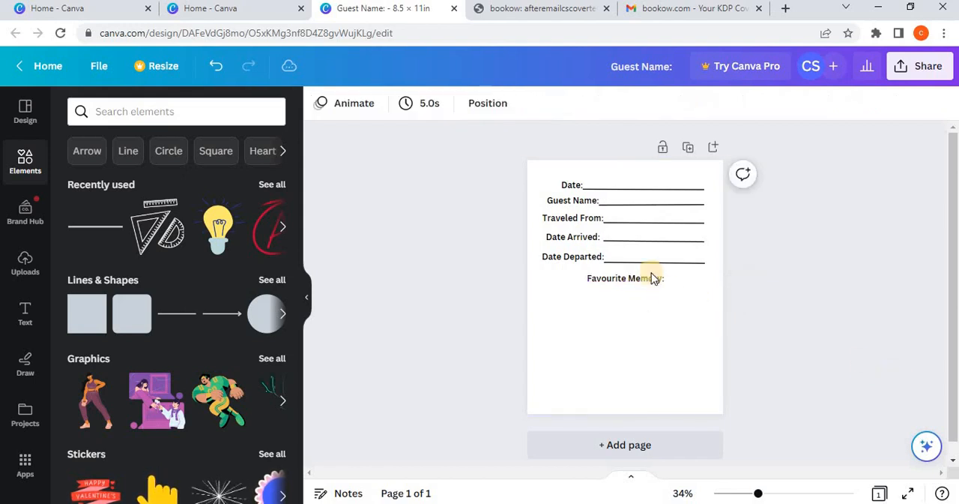
Step: Duplicate the "Date:" writing line, place the copy under "Favourite Memory:" and extend it across the full width of the form
click(642, 189)
click(621, 154)
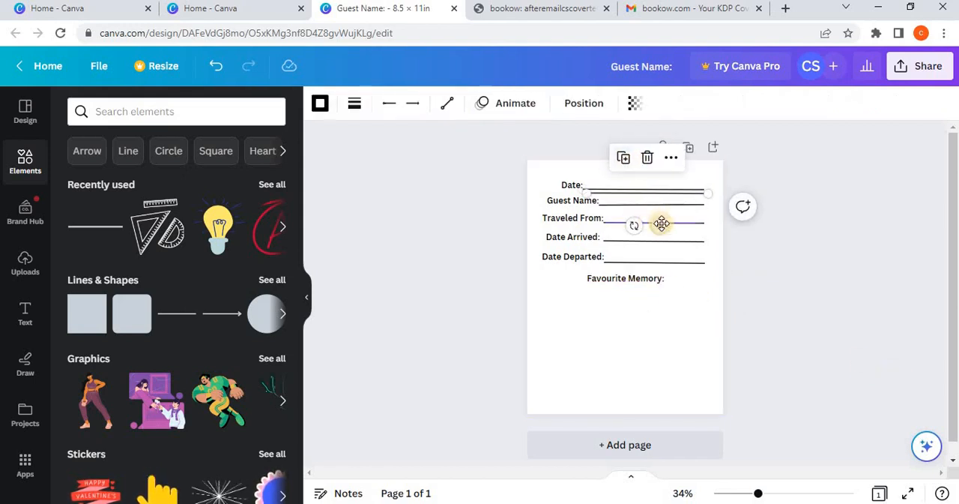
drag(661, 224, 619, 320)
drag(669, 288, 703, 287)
Step: Duplicate the line under "Favourite Memory:" four times and stack the copies evenly below it
click(602, 253)
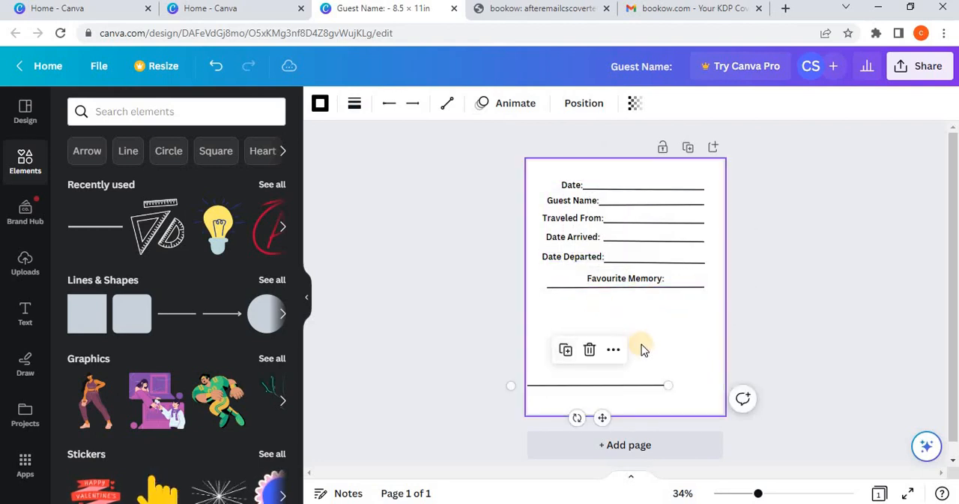
drag(602, 416, 636, 334)
click(604, 275)
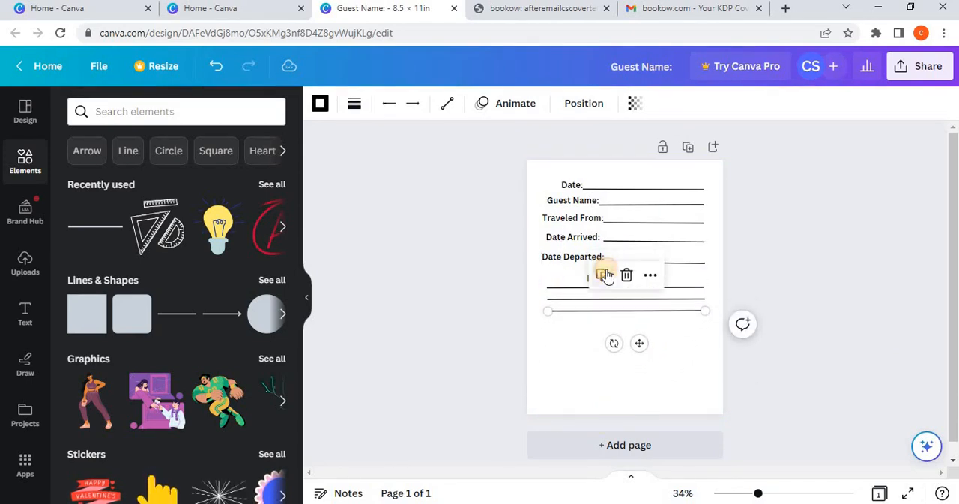
click(605, 275)
click(603, 286)
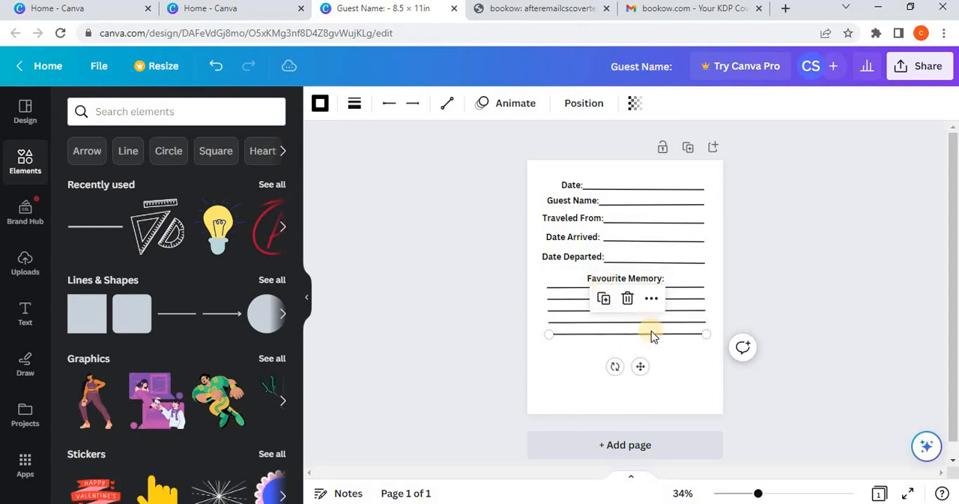
click(772, 335)
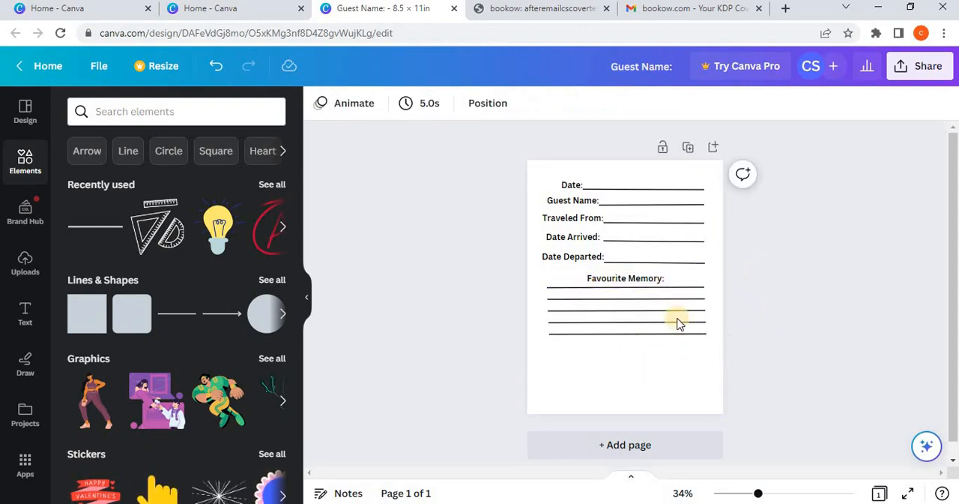
Step: Duplicate the top line under "Favourite Memory:" and rotate the copy until it is exactly vertical
click(790, 495)
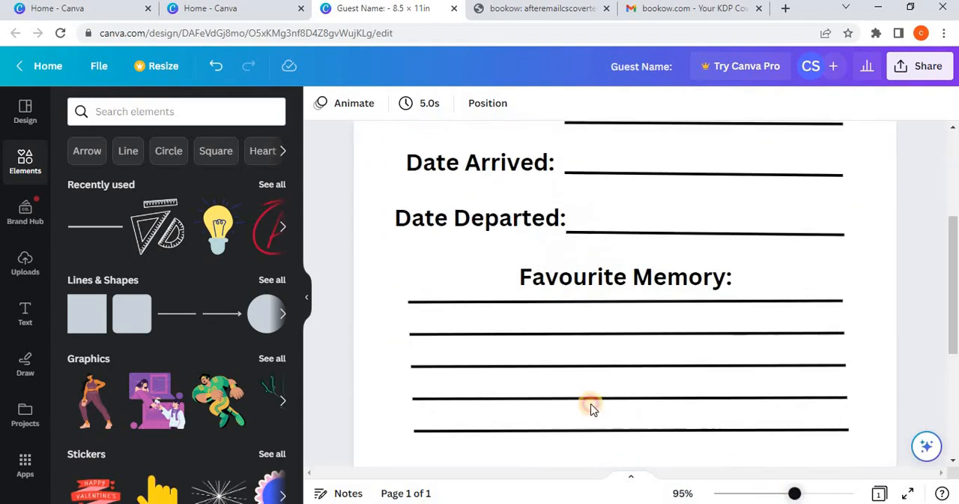
click(424, 365)
click(421, 301)
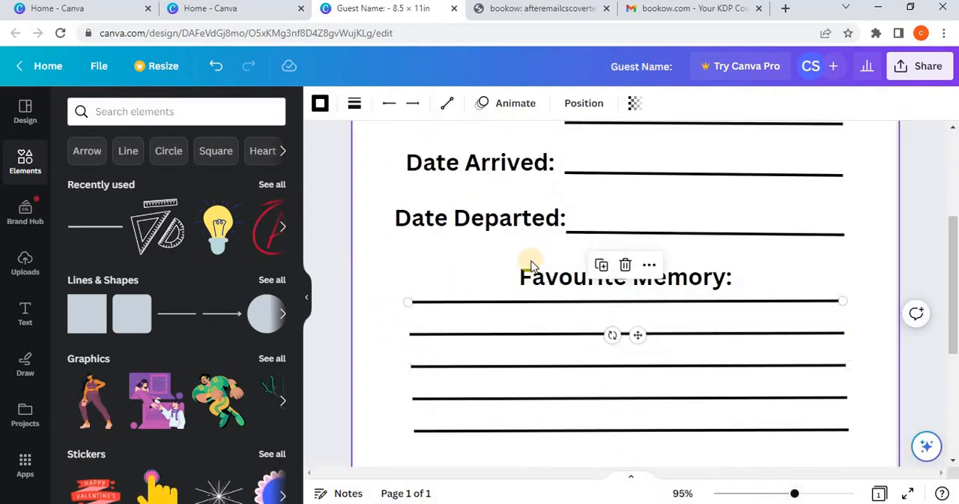
click(601, 265)
drag(623, 346, 851, 369)
drag(796, 495, 780, 494)
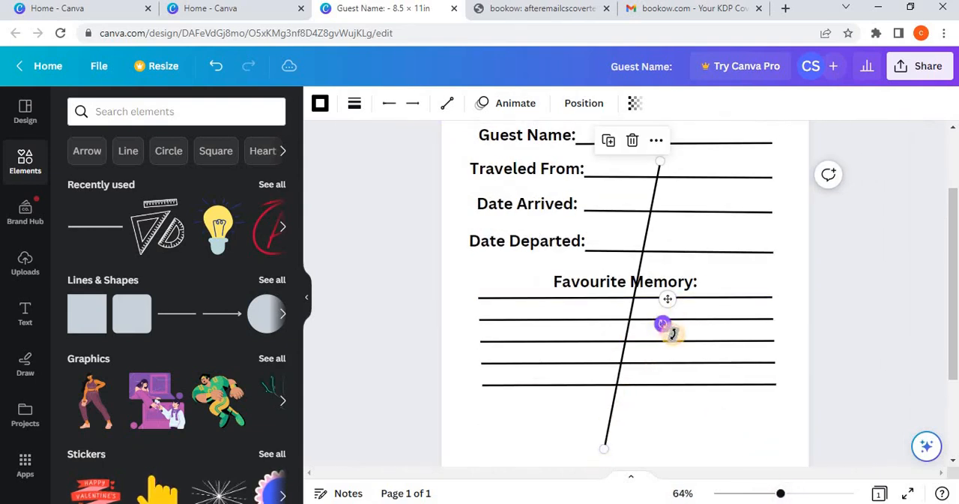
drag(666, 328, 725, 328)
scroll(786, 464, down, 3)
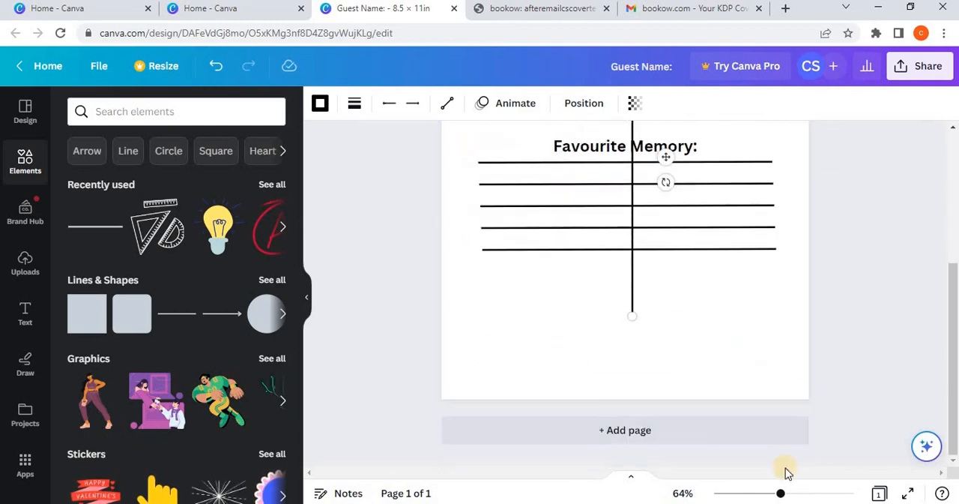
Step: Move the vertical line to the left margin, beside the left ends of the memory lines
drag(780, 493, 767, 493)
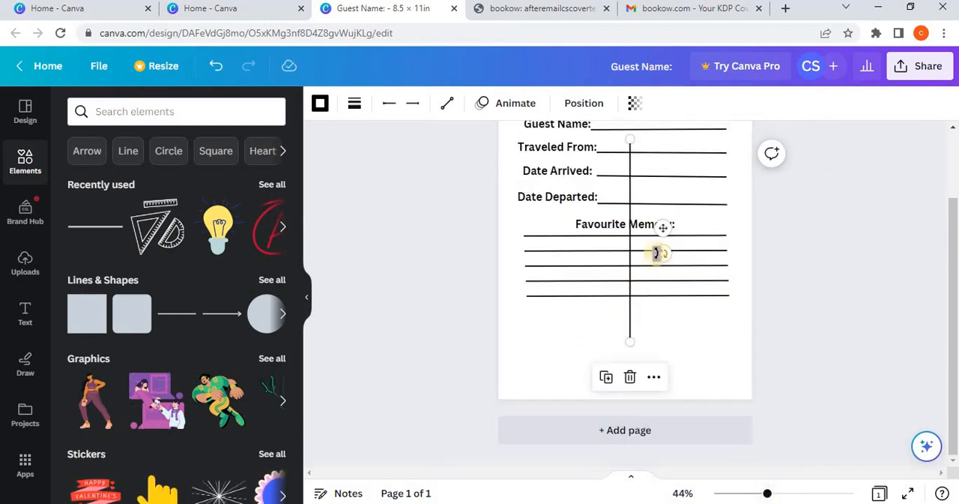
drag(664, 225, 560, 263)
scroll(560, 277, up, 1)
scroll(561, 280, up, 1)
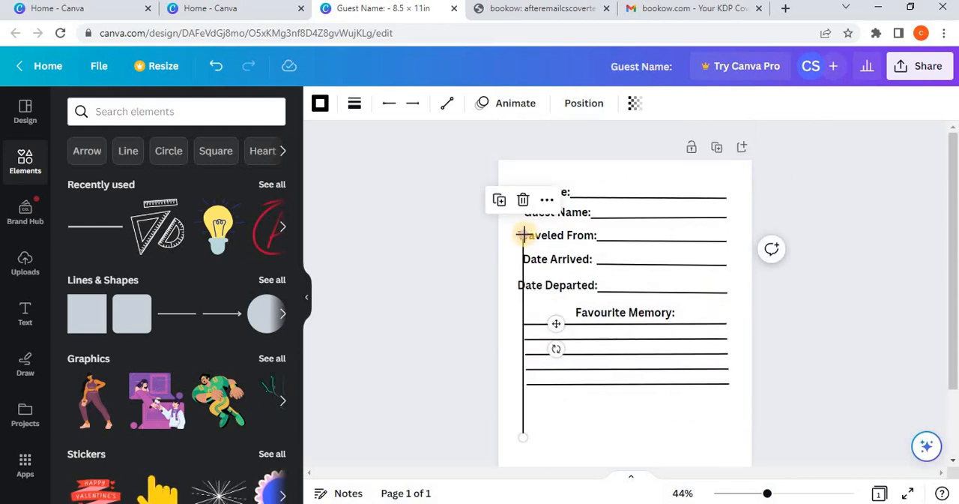
Step: Extend the vertical line upward to just above the "Date:" label and downward towards the page's lower margin, keeping it vertical
drag(522, 234, 523, 180)
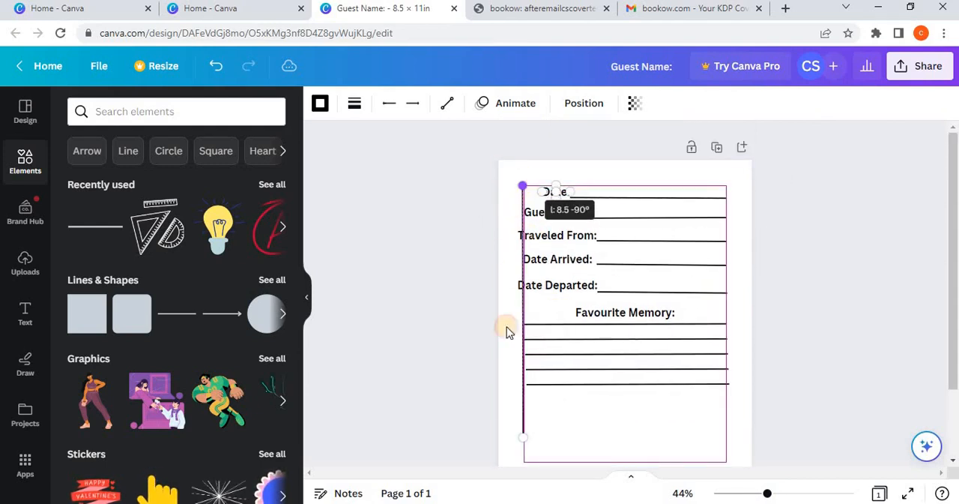
scroll(510, 370, down, 1)
drag(522, 368, 524, 388)
scroll(527, 391, up, 1)
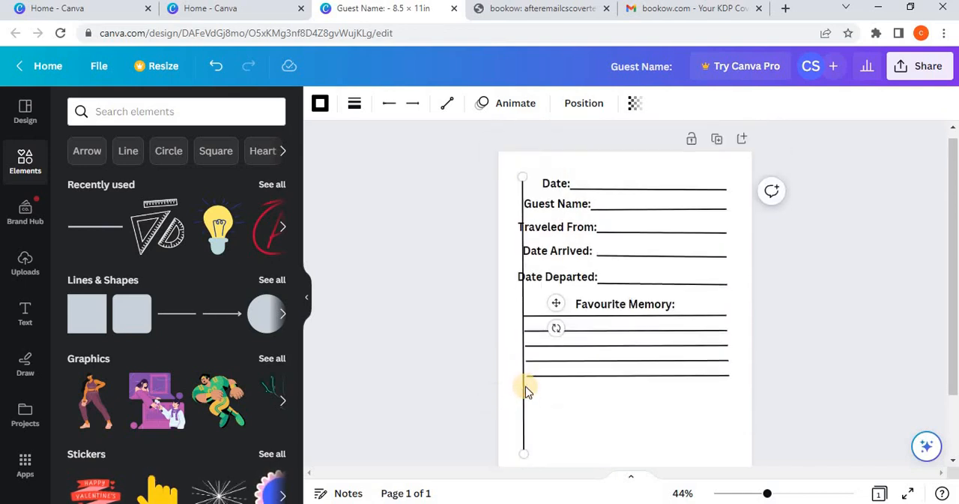
scroll(521, 330, down, 1)
scroll(510, 161, up, 1)
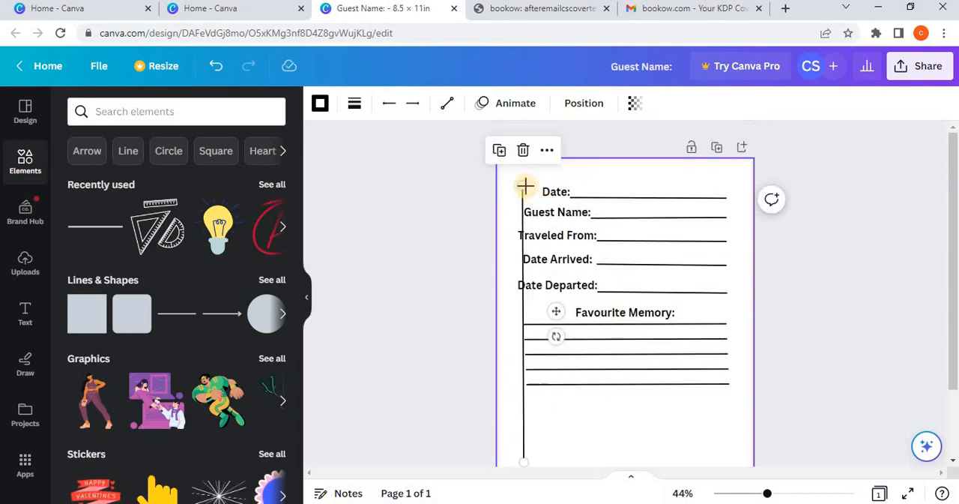
drag(527, 187, 526, 187)
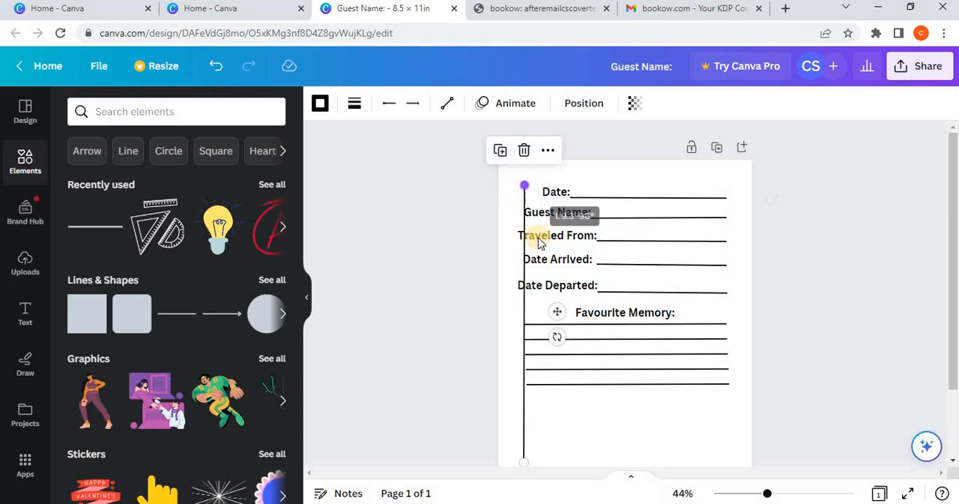
scroll(539, 341, down, 1)
scroll(534, 347, up, 1)
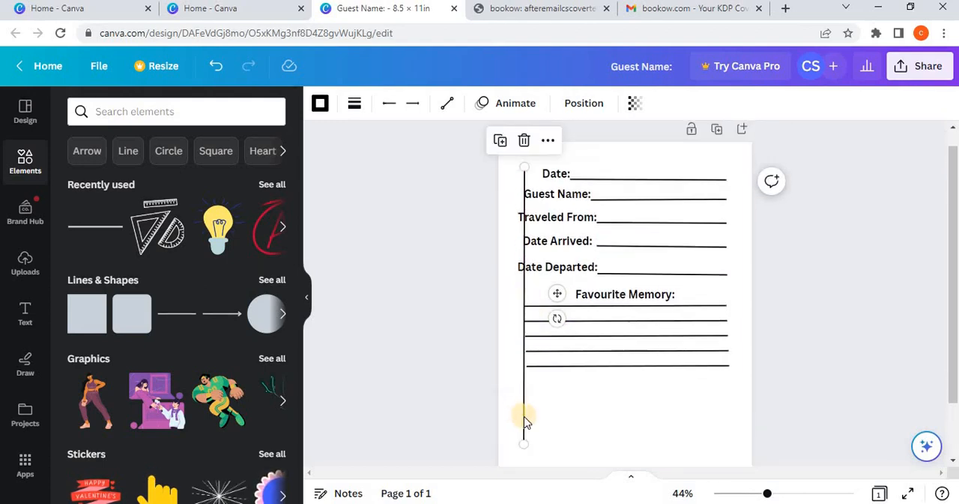
Step: Nudge the vertical line sideways until it lines up with the left ends of the memory lines
click(596, 408)
click(525, 360)
key(Left)
key(Left)
key(Left)
key(Left)
key(Left)
key(Left)
key(Left)
key(Left)
key(Left)
key(Left)
key(Left)
key(Left)
key(Left)
key(Left)
key(Left)
key(Left)
key(Left)
key(Left)
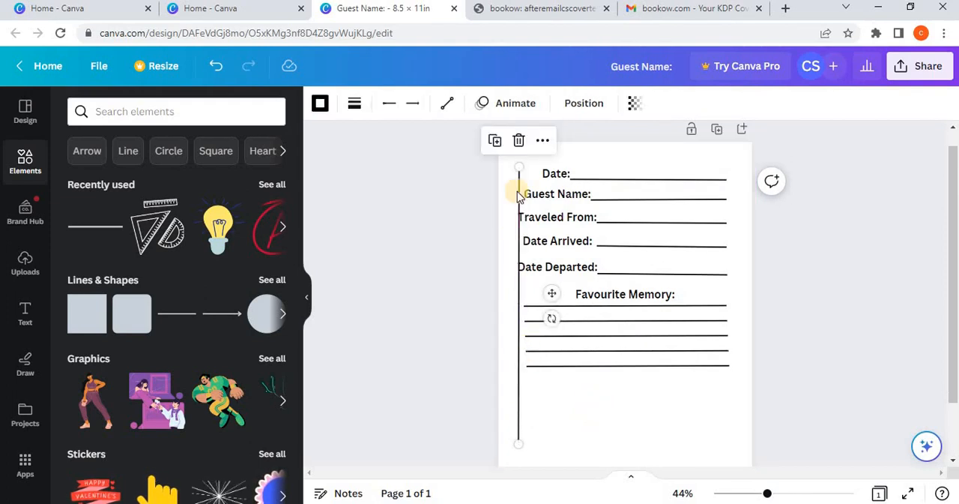
key(Right)
key(Right)
key(Right)
key(Right)
key(Right)
key(Right)
key(Right)
key(Right)
key(Right)
key(Right)
key(Right)
key(Right)
key(Right)
key(Right)
key(Right)
key(Right)
key(Right)
key(Right)
key(Right)
key(Right)
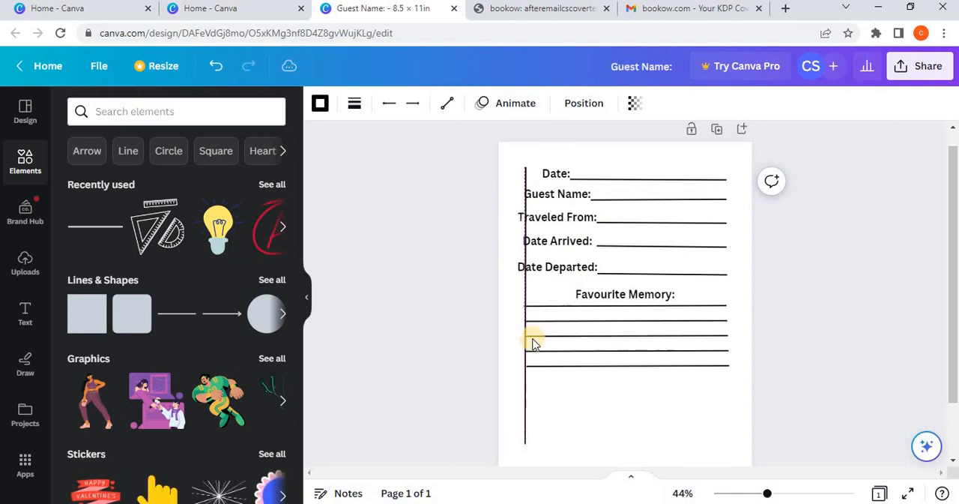
Step: Nudge the vertical line sideways until it lines up with the left edges of the "Traveled From:" and "Date Departed:" labels
key(Left)
key(Left)
key(Left)
key(Left)
key(Left)
key(Left)
key(Left)
key(Left)
key(Left)
key(Left)
key(Left)
key(Left)
key(Left)
key(Left)
key(Left)
key(Left)
key(Left)
key(Left)
key(Left)
key(Left)
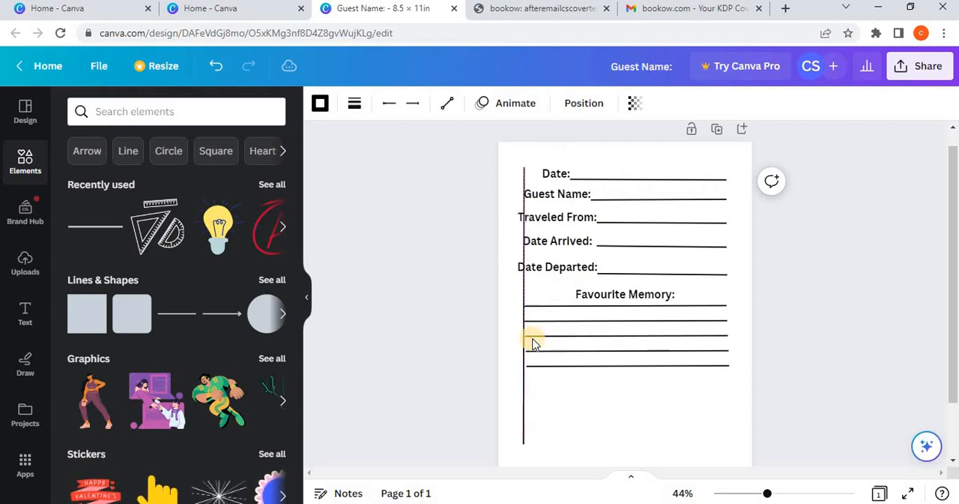
key(Left)
key(Left)
key(Left)
key(Left)
key(Left)
key(Left)
key(Left)
key(Left)
key(Left)
key(Left)
key(Left)
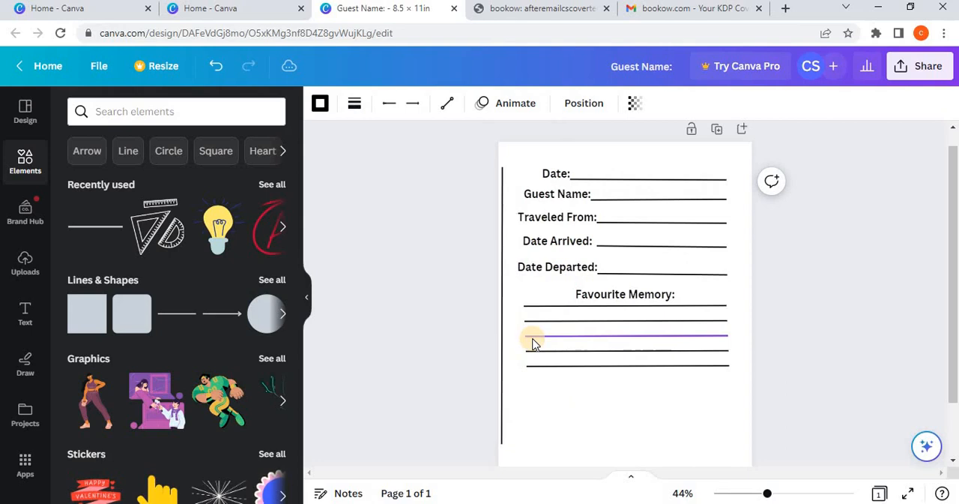
key(Right)
key(Right)
key(Right)
key(Right)
key(Right)
key(Right)
key(Right)
key(Right)
key(Right)
key(Right)
key(Right)
key(Right)
key(Right)
key(Right)
key(Right)
key(Right)
key(Right)
key(Right)
key(Right)
key(Right)
key(Right)
key(Right)
key(Right)
key(Right)
key(Right)
key(Right)
key(Right)
key(Right)
key(Right)
key(Right)
key(Right)
key(Right)
key(Right)
key(Right)
key(Right)
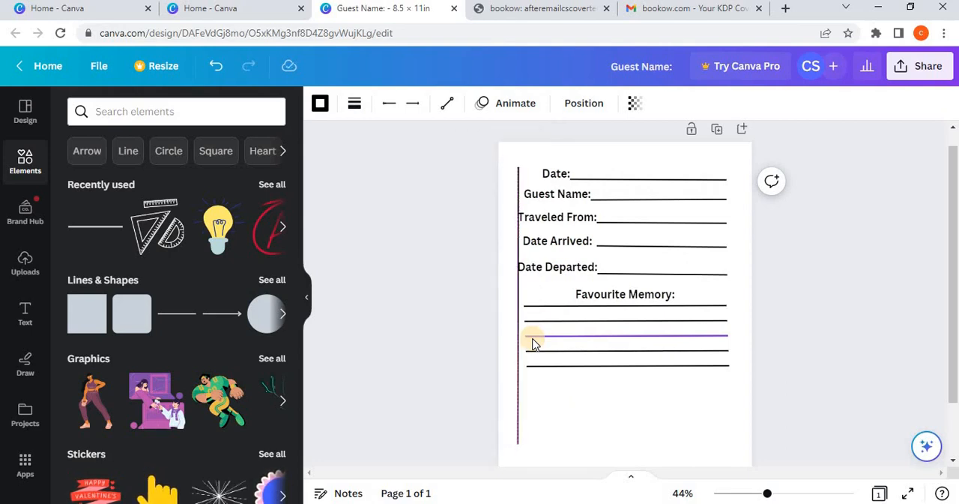
Step: Move the "Date Arrived:" and "Guest Name:" labels left so they start at the vertical line
click(545, 241)
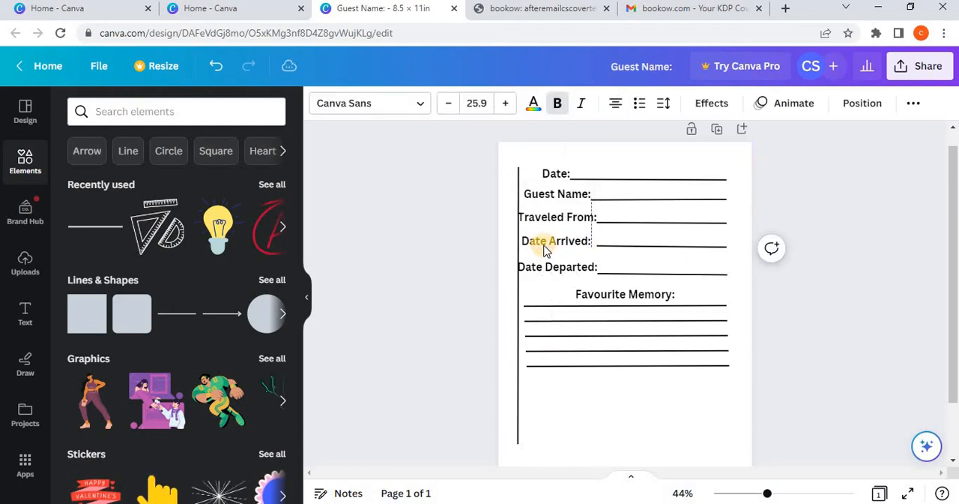
drag(544, 246, 540, 246)
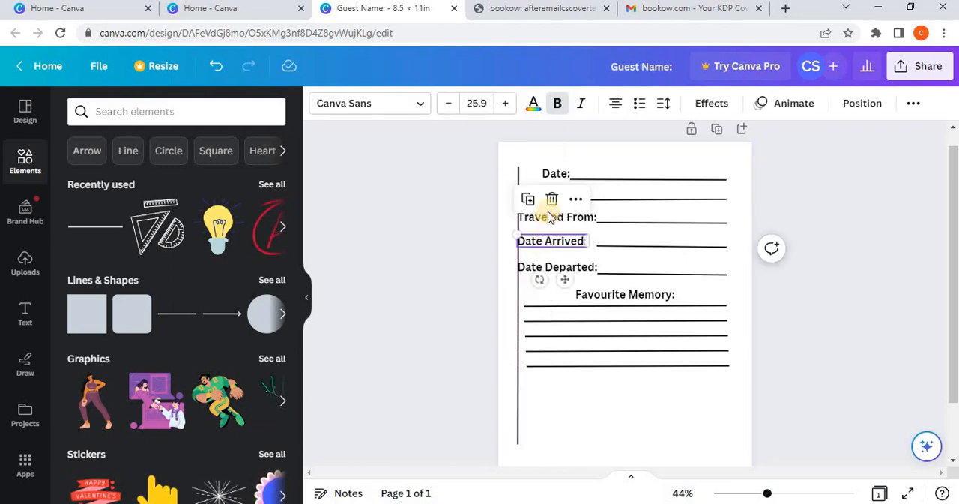
click(598, 225)
drag(561, 195, 563, 199)
Step: Nudge the "Date:" label left until it starts at the vertical line
click(553, 172)
double_click(559, 174)
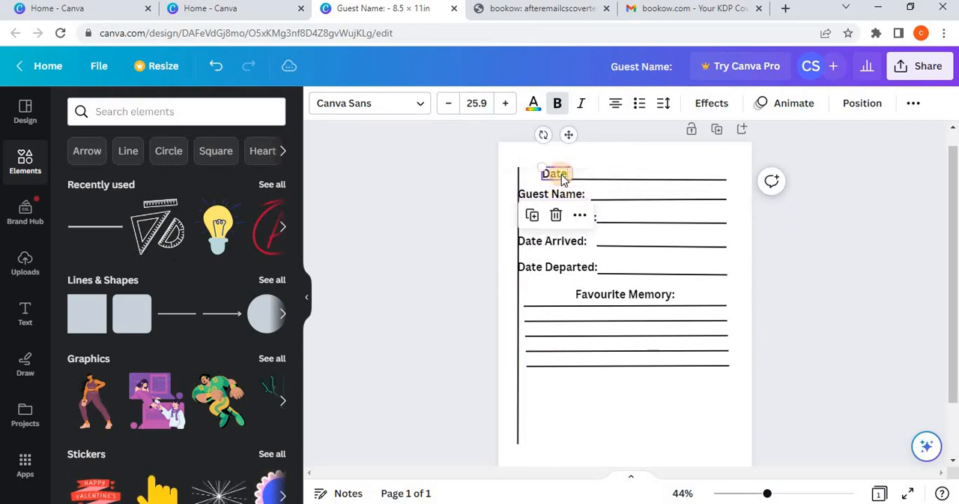
key(Left)
key(Left)
key(Left)
key(Left)
key(Left)
key(Left)
key(Left)
key(Left)
key(Left)
key(Left)
key(Left)
key(Left)
key(Left)
key(Left)
key(Left)
key(Left)
key(Left)
key(Left)
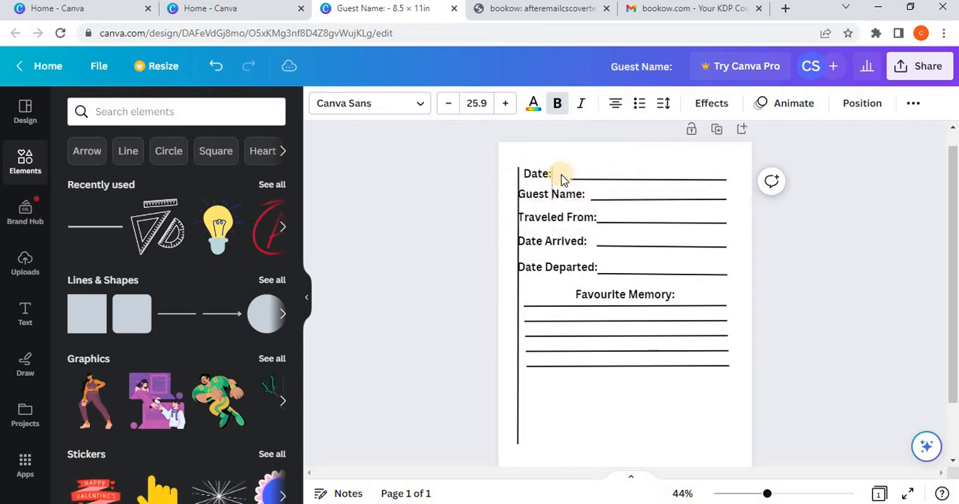
key(Left)
key(Left)
key(Left)
key(Left)
key(Left)
key(Left)
key(Left)
key(Left)
Step: Shift all five lines under "Favourite Memory:" left so they begin at the vertical line
key(Left)
key(Left)
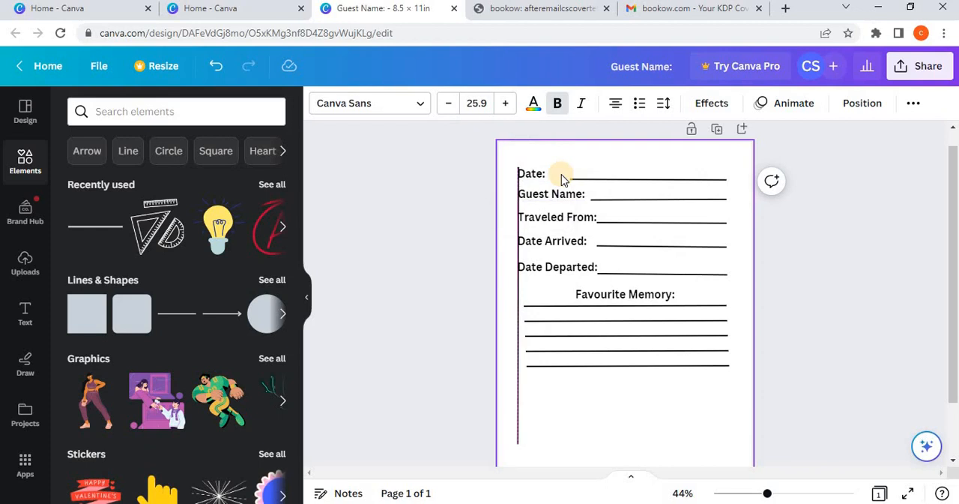
click(564, 309)
key(Left)
key(Left)
key(Left)
key(Left)
key(Left)
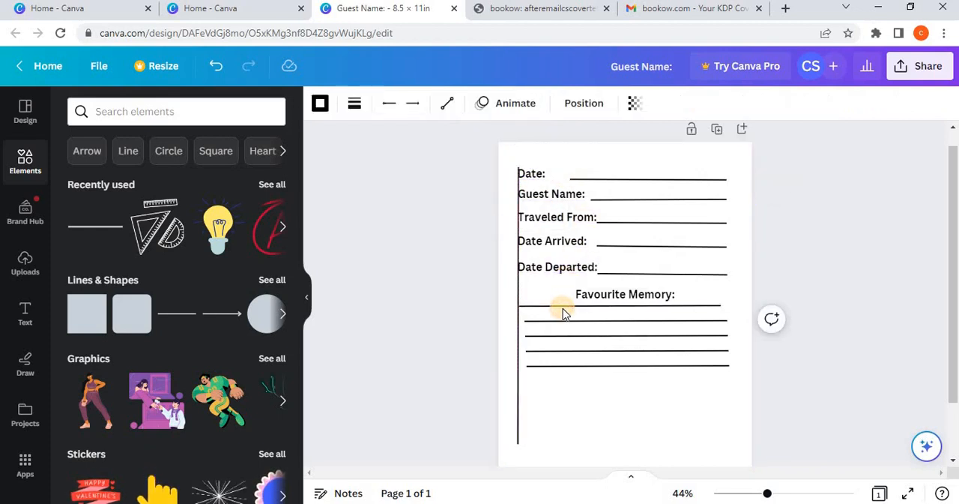
click(560, 314)
key(Left)
key(Left)
key(Left)
key(Left)
key(Left)
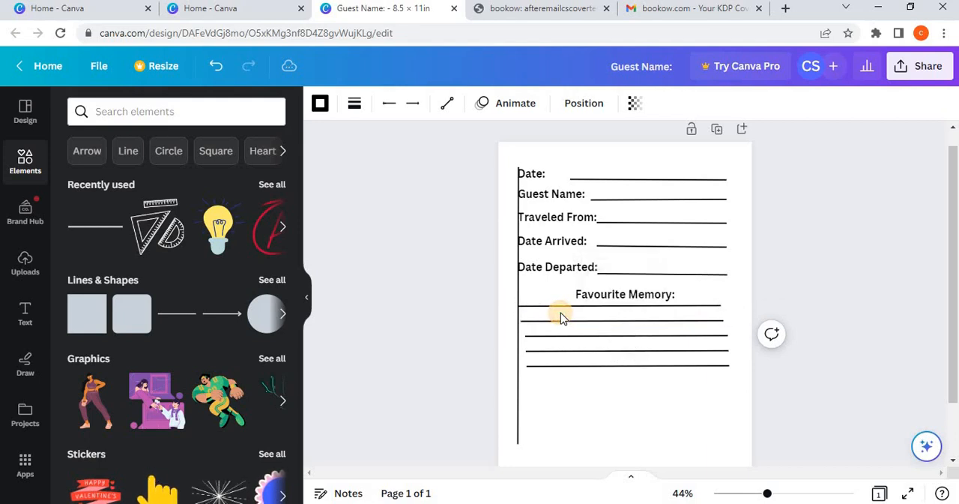
click(595, 335)
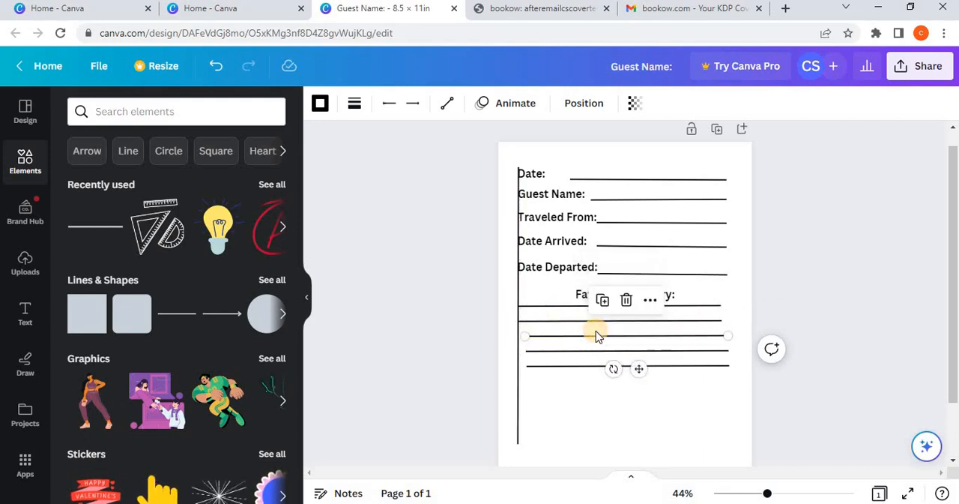
drag(598, 337, 618, 365)
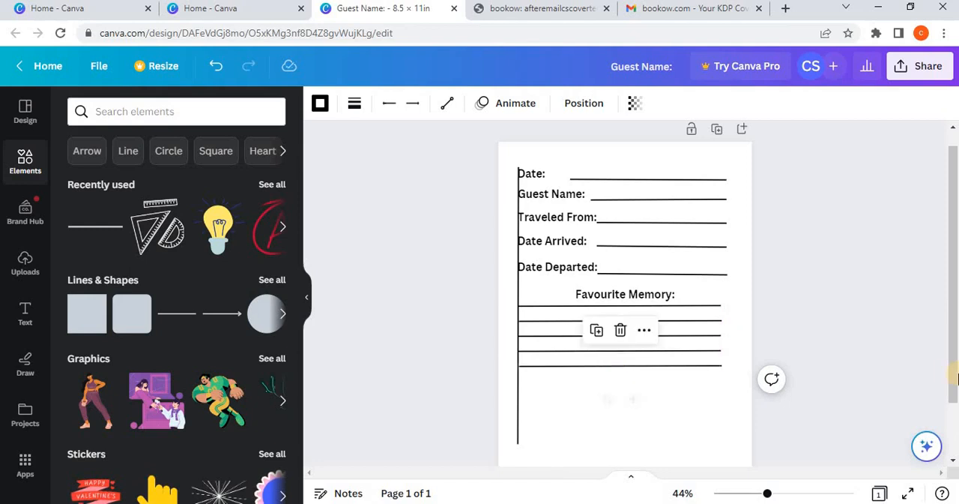
click(856, 352)
Step: Duplicate the vertical line and place the copy at the right margin, along the right ends of the label lines
click(712, 306)
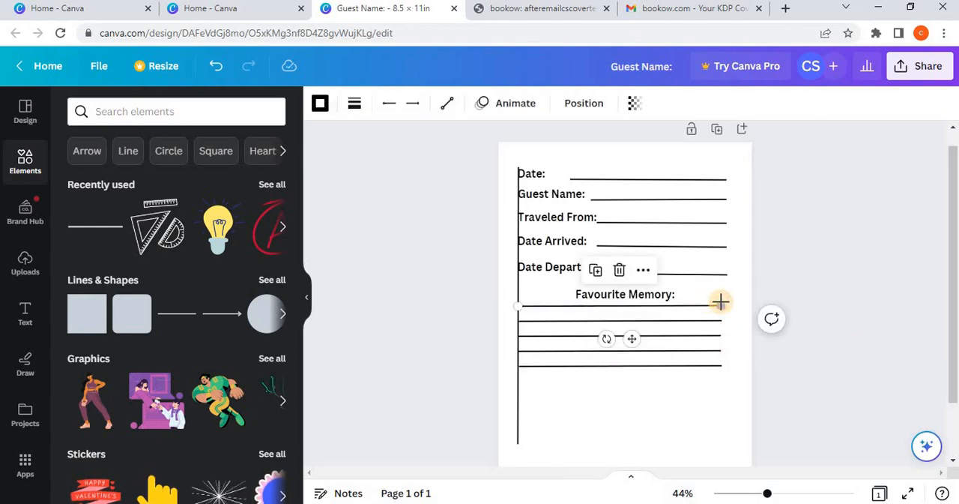
click(523, 282)
click(493, 141)
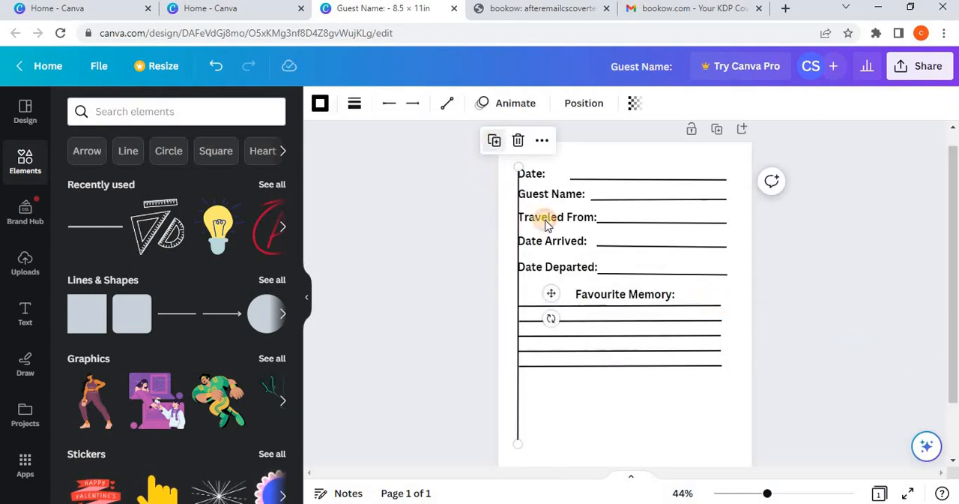
drag(555, 293, 725, 364)
Step: Extend the right ends of the memory lines so they meet the right vertical line
click(698, 306)
click(717, 320)
double_click(707, 335)
click(717, 349)
click(842, 369)
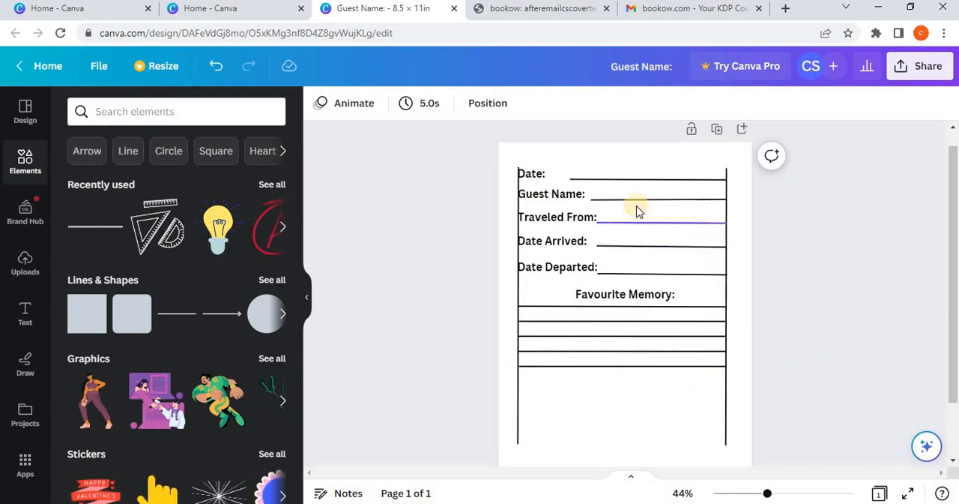
Step: Extend the date writing line leftward to just after the "Date:" label
click(567, 180)
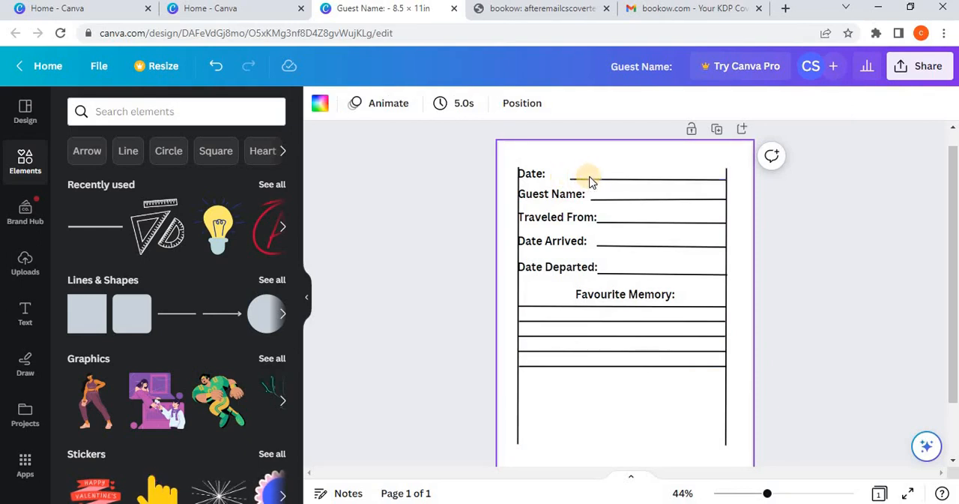
click(583, 178)
drag(568, 176, 553, 177)
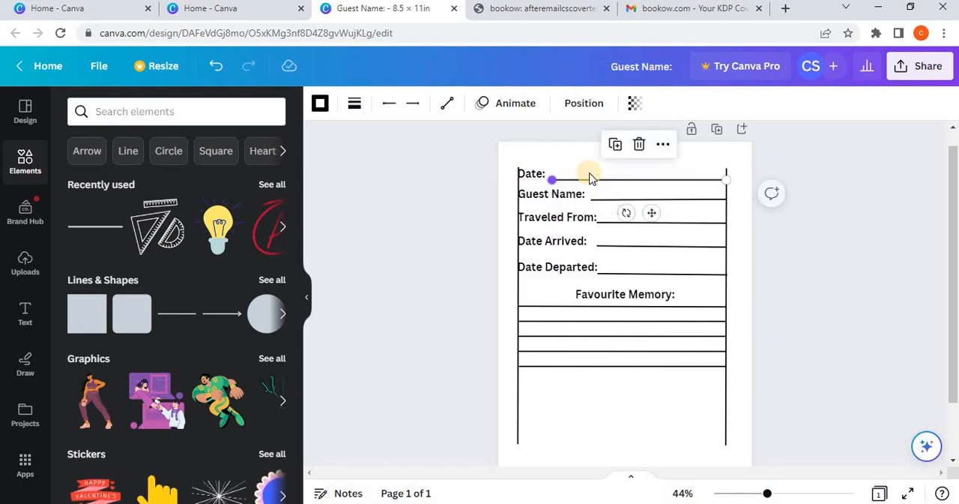
click(587, 164)
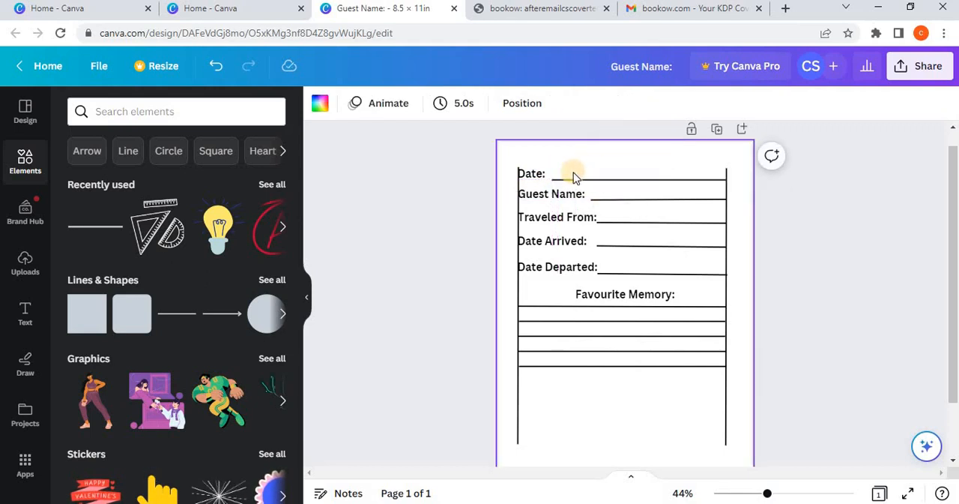
Step: Enlarge the "Date:" label until it reaches its writing line, and position it between the vertical line and the writing line
click(525, 174)
click(535, 174)
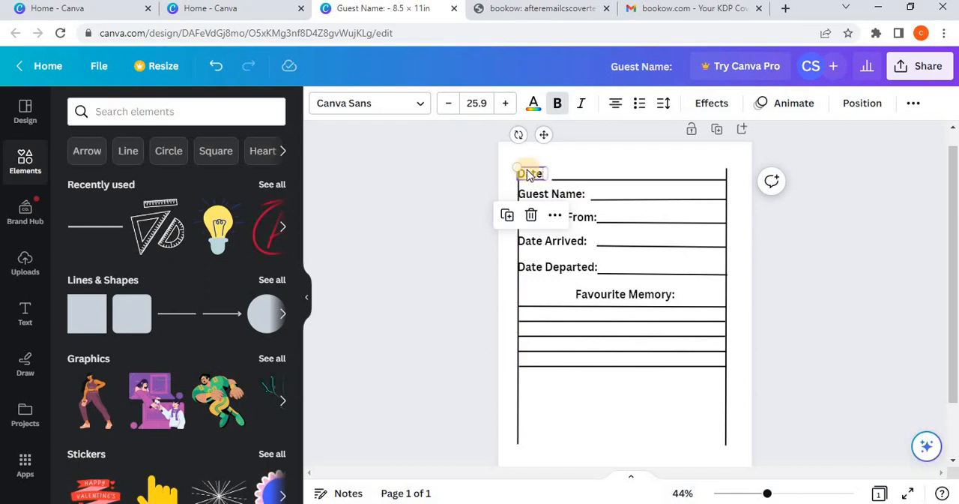
drag(513, 165, 534, 176)
click(593, 166)
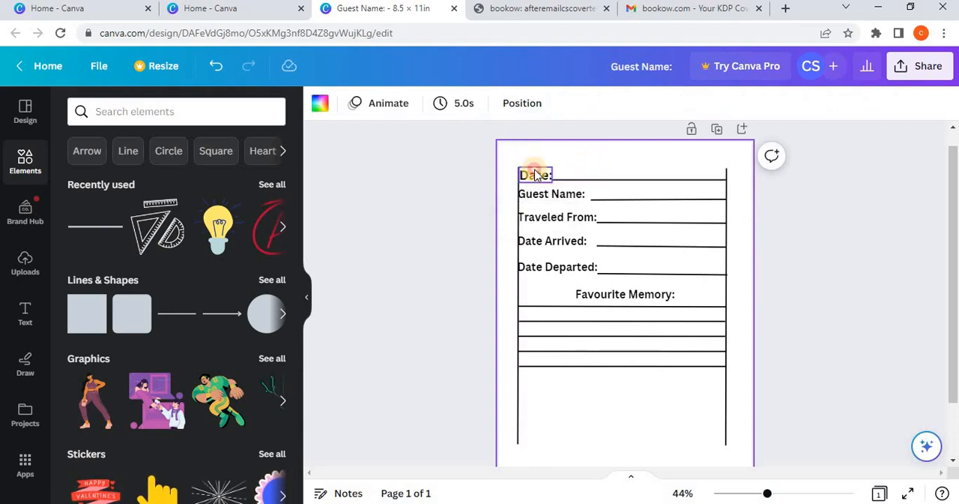
click(535, 175)
drag(535, 175, 534, 168)
Step: Enlarge the "Guest Name:" label to size 27.9 and align it against the left vertical line
click(556, 194)
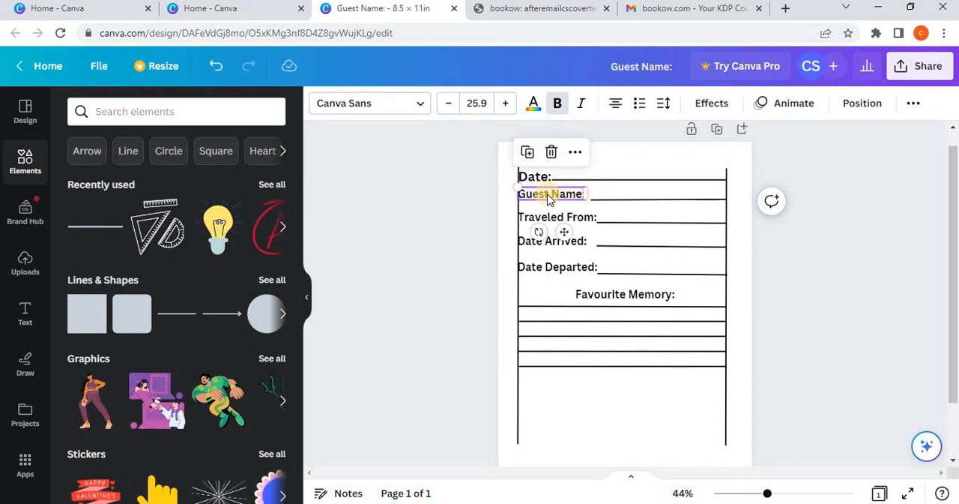
drag(549, 197, 506, 195)
click(489, 201)
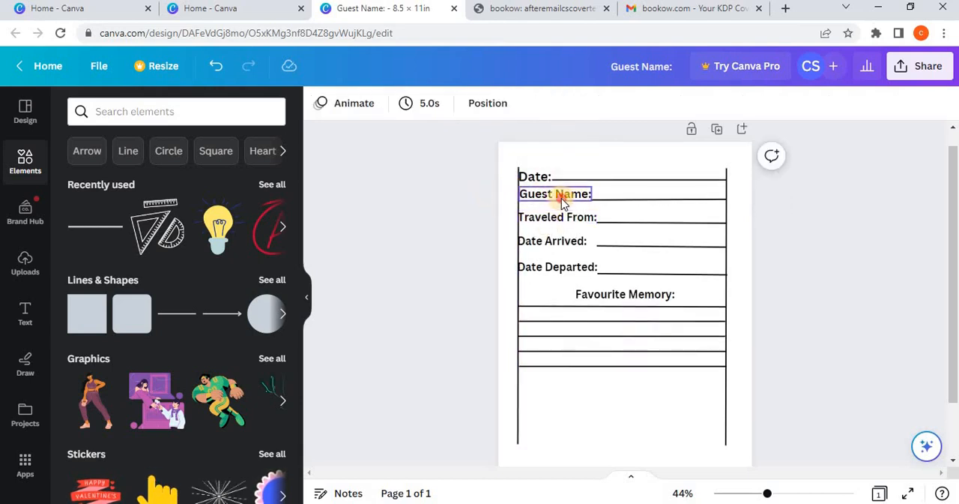
click(562, 198)
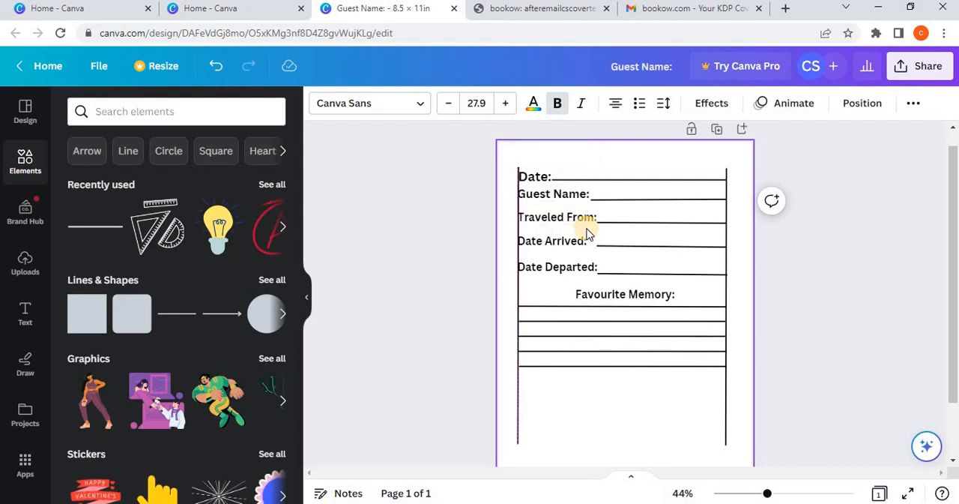
Step: Enlarge the "Date Arrived:" label to size 27.9 and align it against the left vertical line
click(582, 221)
click(583, 244)
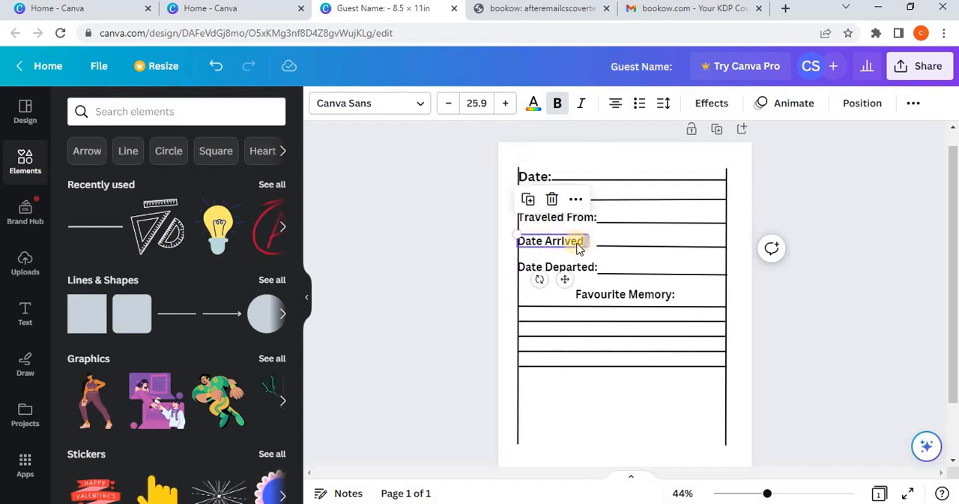
drag(567, 241, 538, 240)
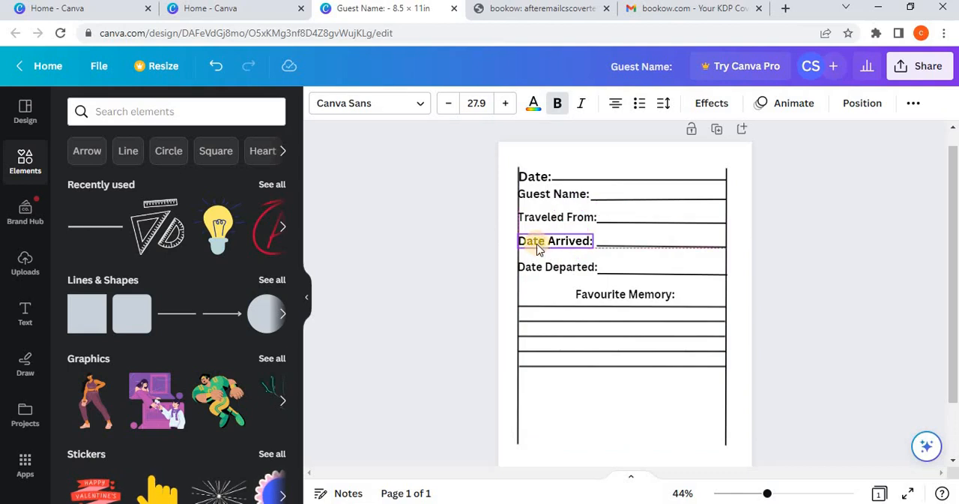
click(507, 257)
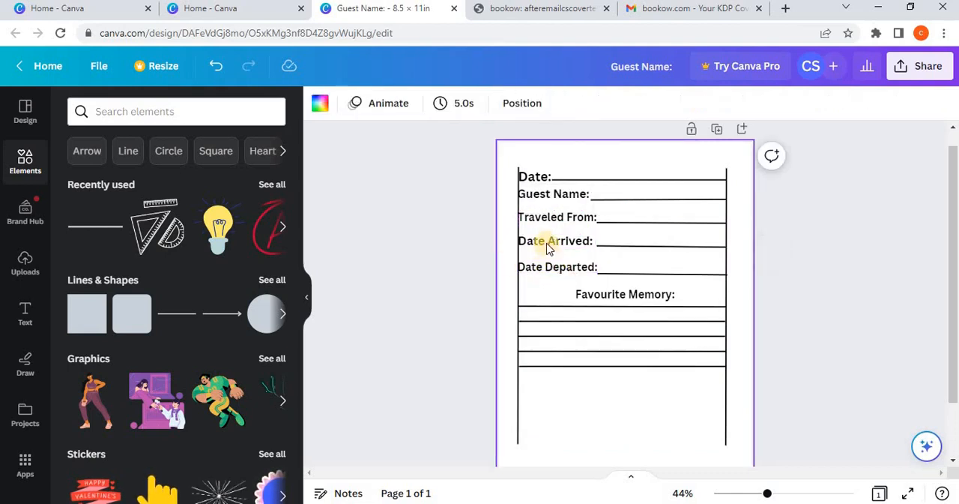
Step: Nudge the "Date Departed:" label down slightly so it sits level with its writing line
click(571, 272)
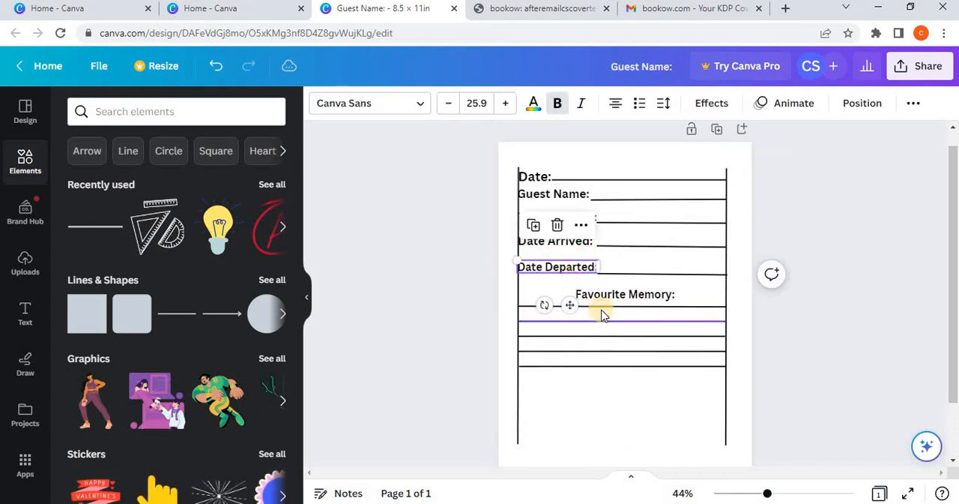
key(Down)
key(Down)
key(Down)
key(Down)
key(Down)
key(Down)
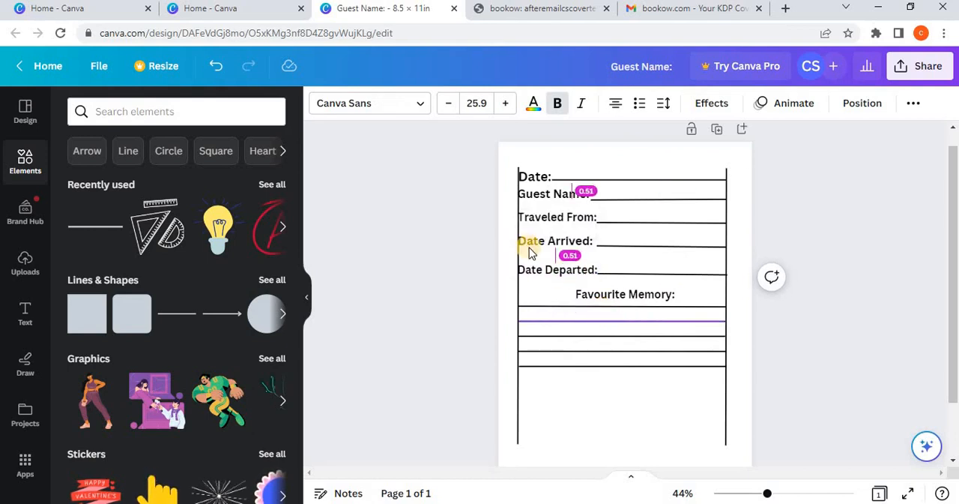
click(459, 275)
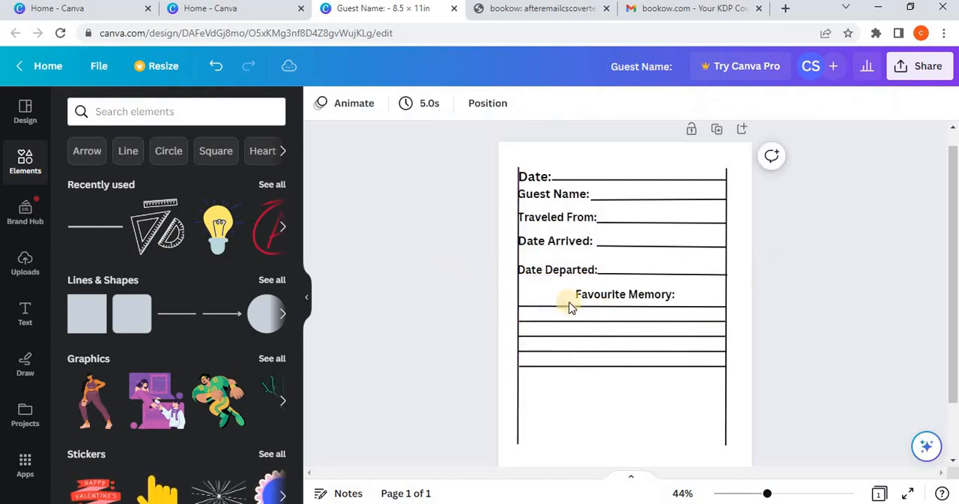
Step: Nudge the "Favourite Memory:" heading up slightly above its first line
click(633, 295)
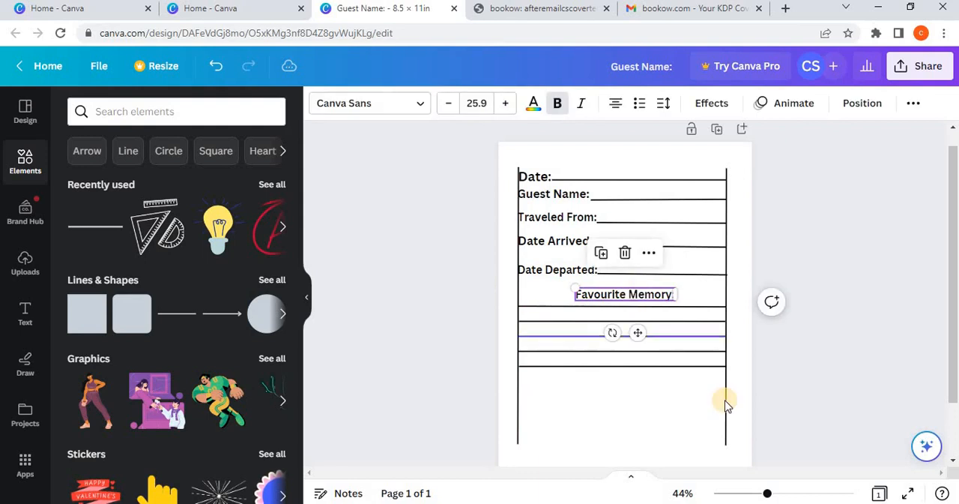
key(Up)
key(Up)
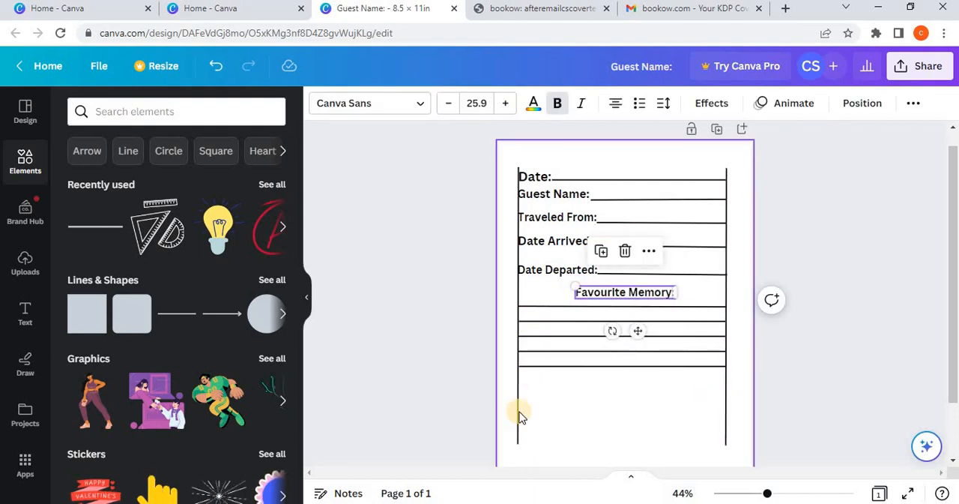
click(520, 417)
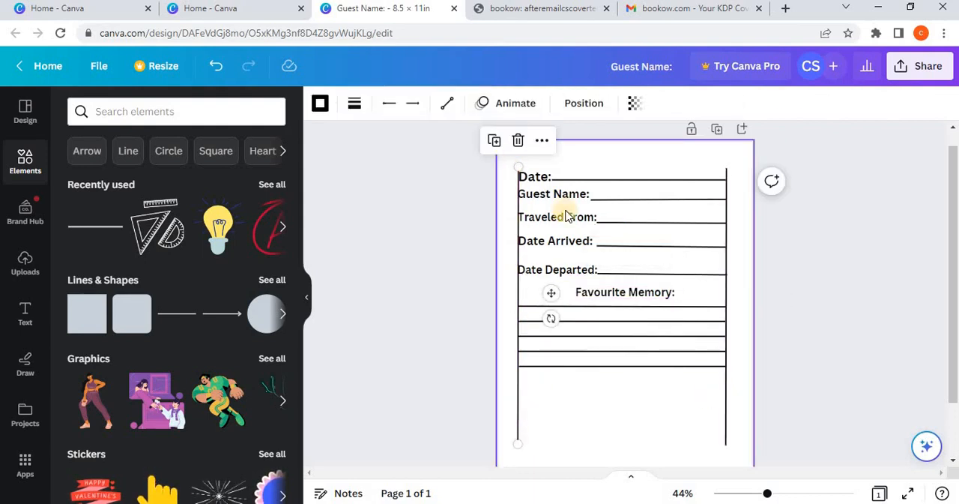
Step: Duplicate the "Favourite Memory:" heading, place the copy below the last writing line and change its text to "Message"
click(607, 291)
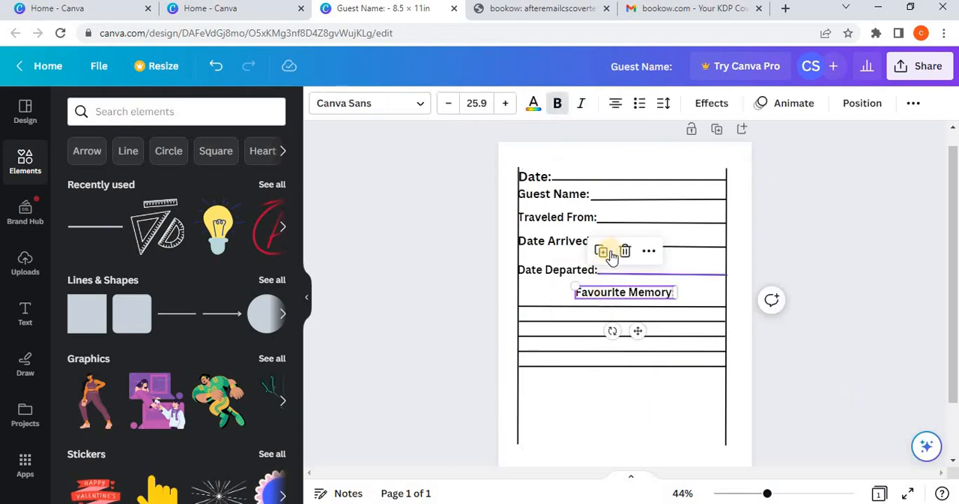
click(613, 252)
drag(642, 337, 636, 423)
click(622, 380)
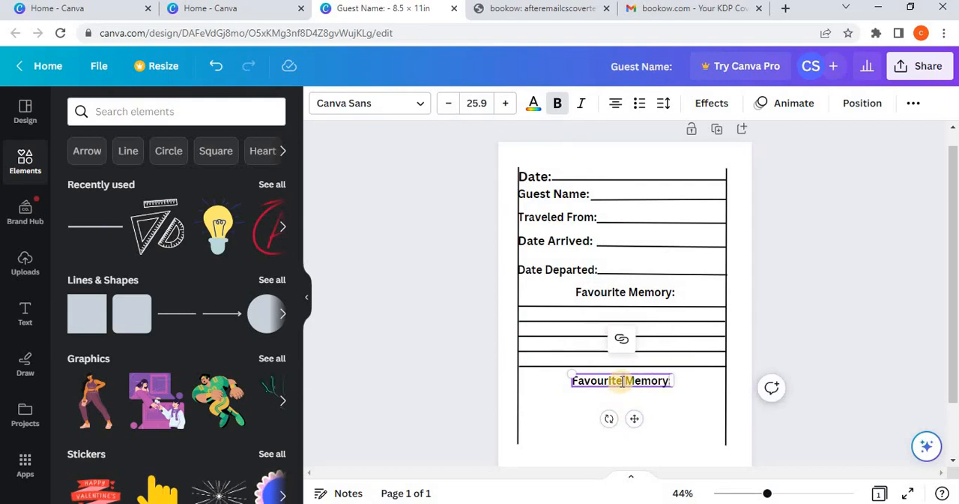
double_click(622, 380)
key(BackSpace)
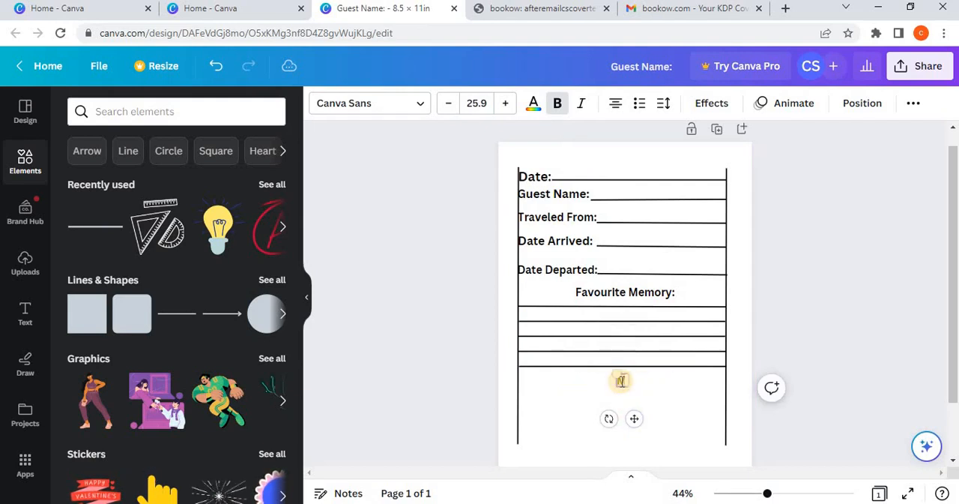
text(Message)
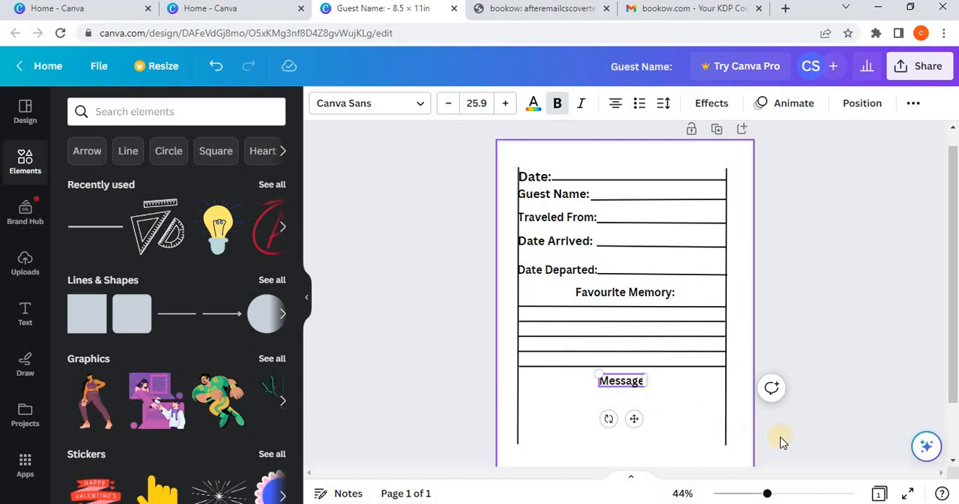
click(816, 426)
Step: Duplicate the five writing lines under "Favourite Memory:" and place the copies beneath the "Message" heading, aligned with the lines above
scroll(672, 270, down, 2)
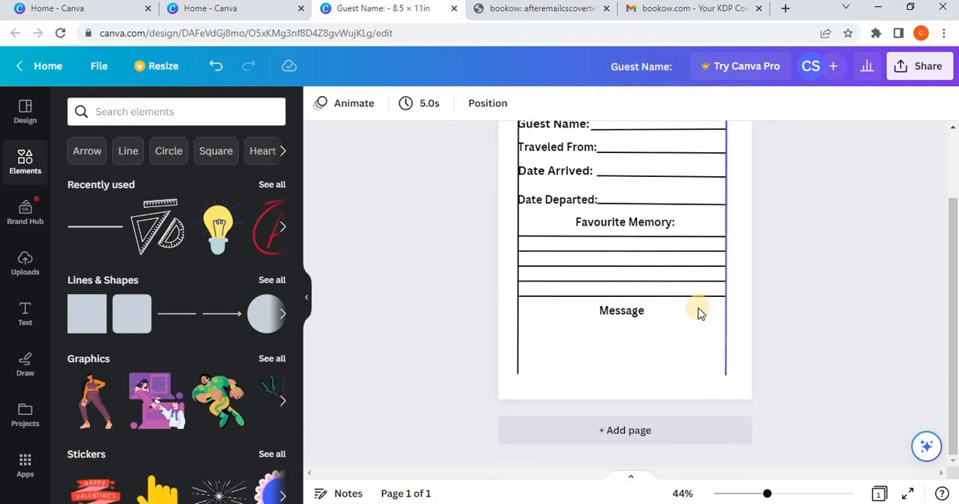
drag(693, 255, 692, 236)
click(624, 204)
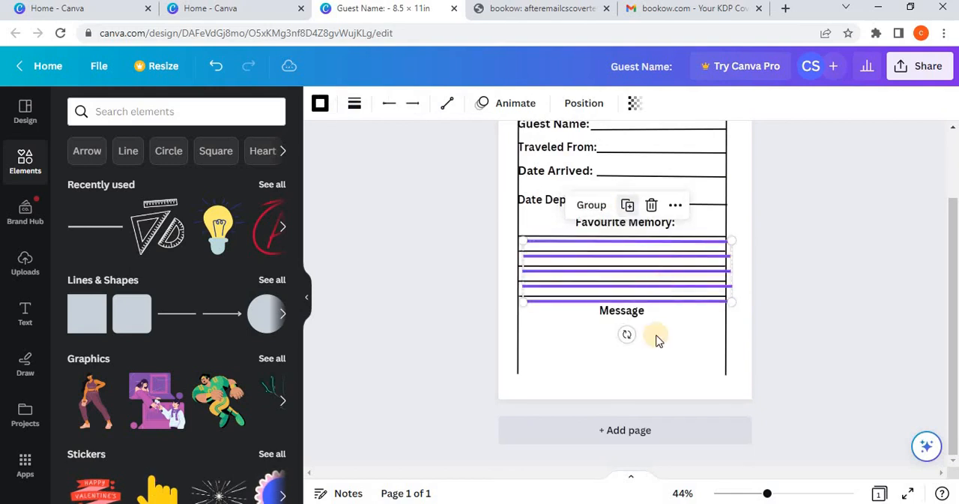
drag(658, 337, 635, 367)
click(812, 334)
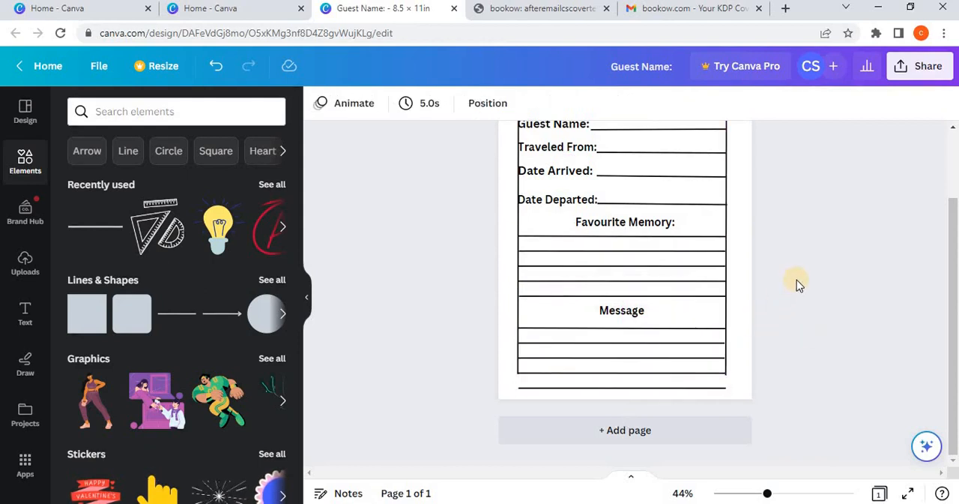
Step: Delete the two vertical guide lines at the left and right margins of the page
scroll(796, 280, up, 2)
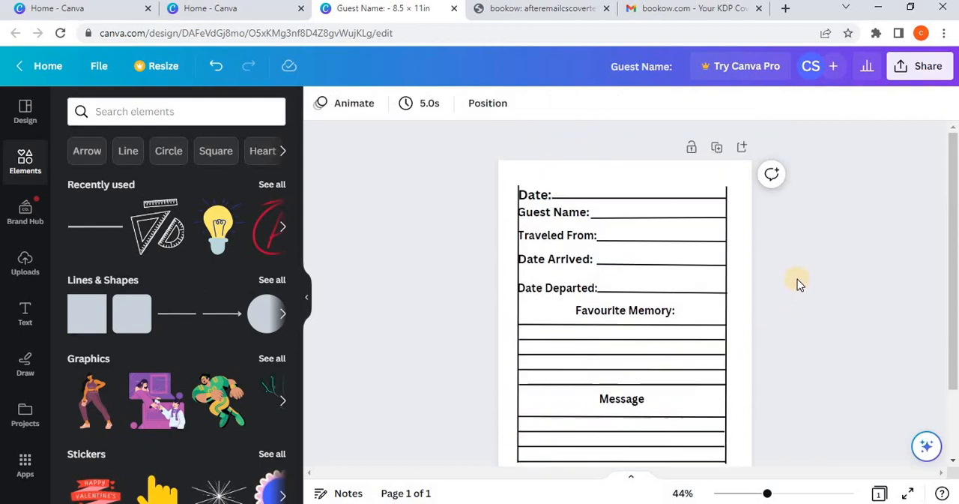
click(723, 311)
click(709, 150)
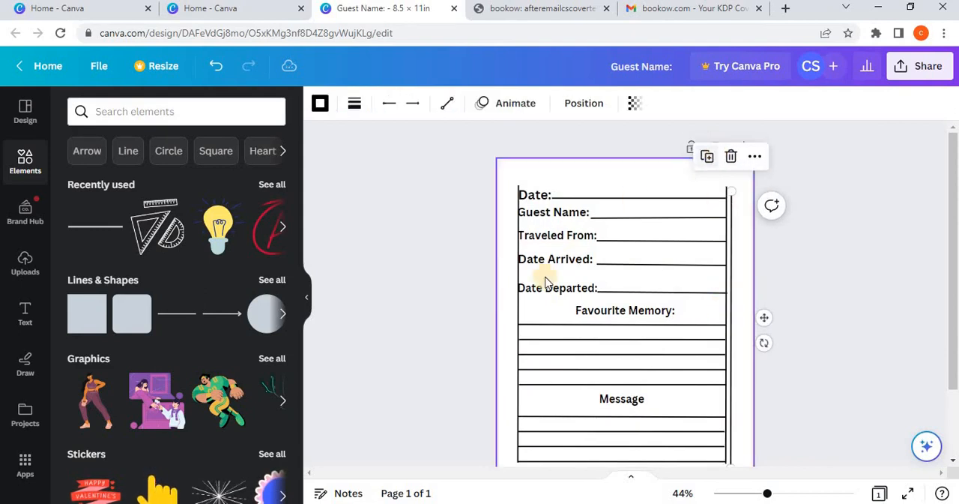
click(729, 156)
click(725, 311)
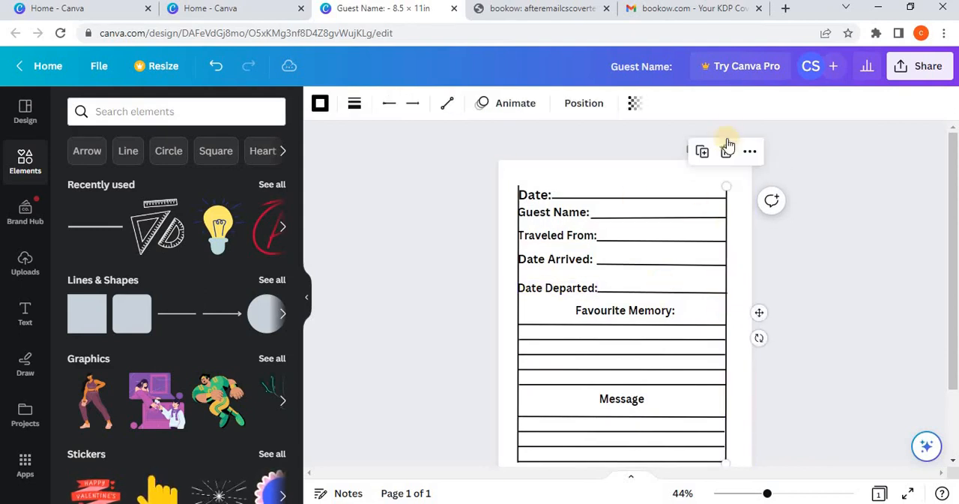
click(728, 152)
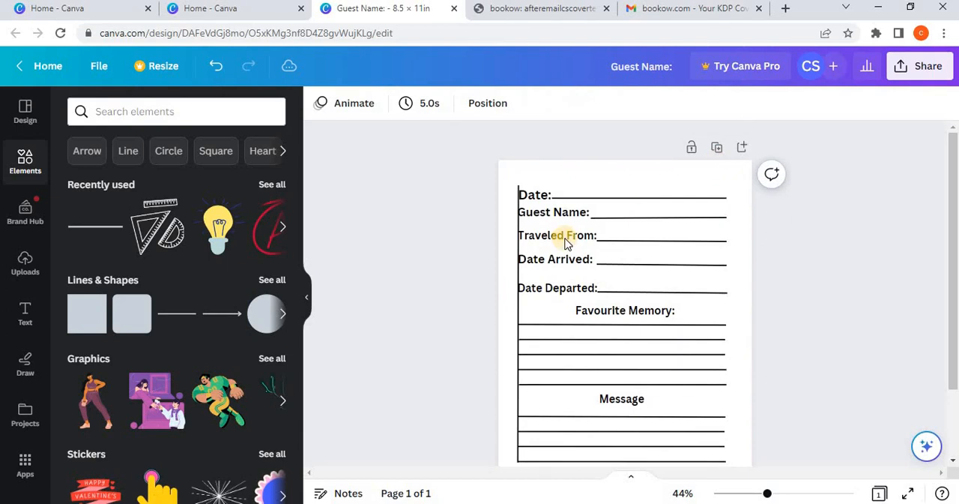
click(517, 307)
click(518, 150)
Step: Select all the labels, headings and writing lines and shift them together slightly to the right on the page
scroll(855, 383, down, 2)
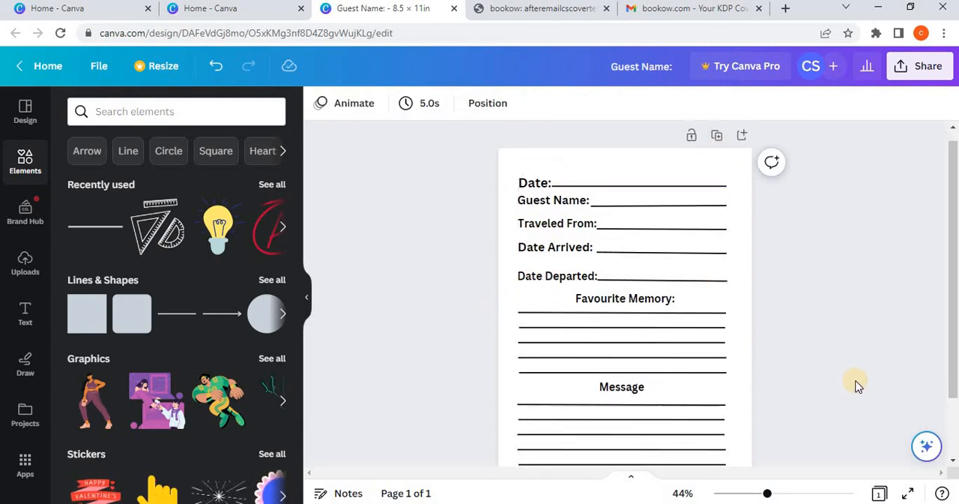
scroll(854, 337, up, 3)
scroll(772, 405, down, 2)
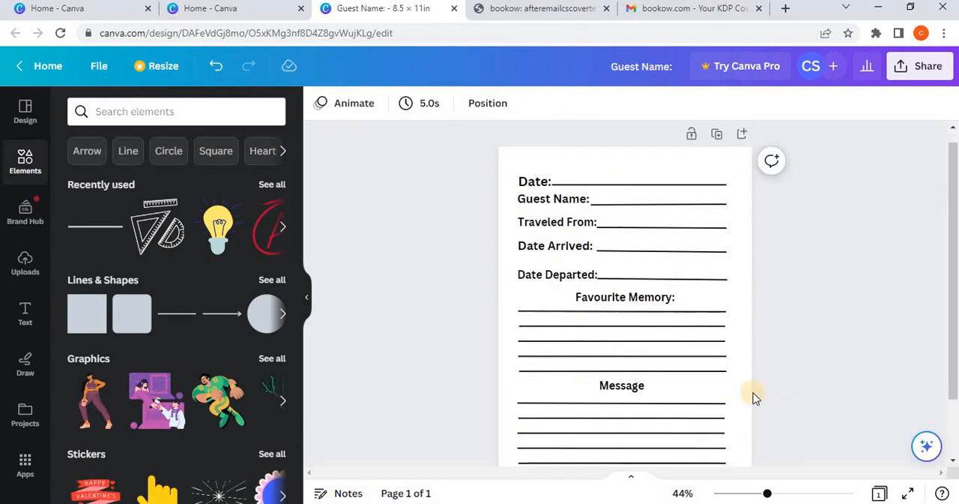
drag(702, 429, 515, 185)
key(Escape)
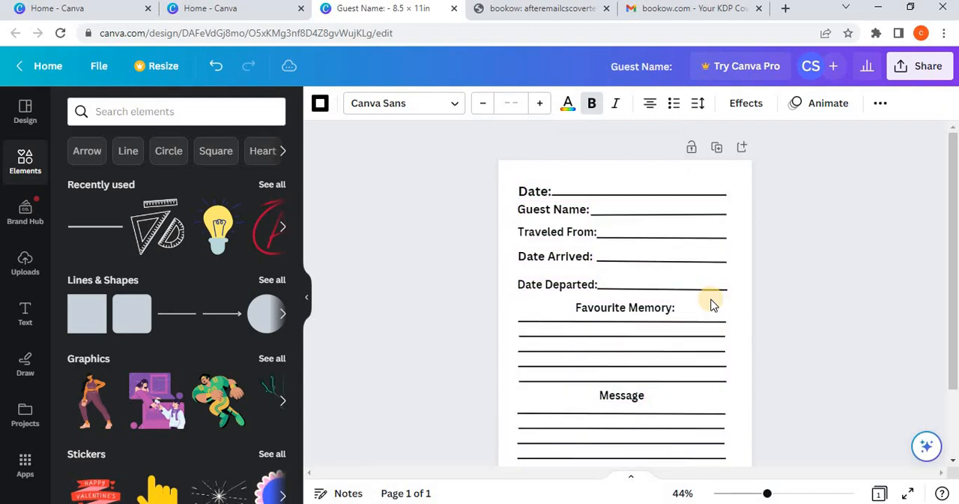
drag(711, 299, 711, 300)
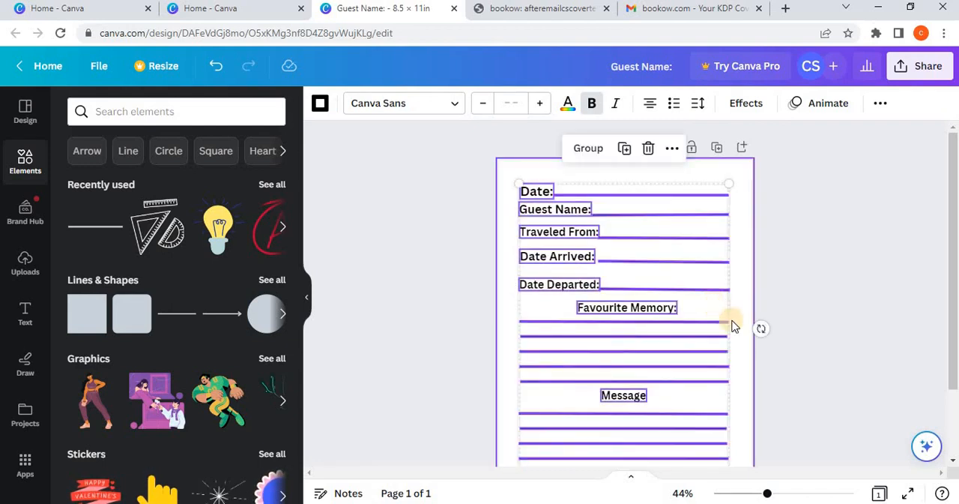
scroll(814, 321, down, 2)
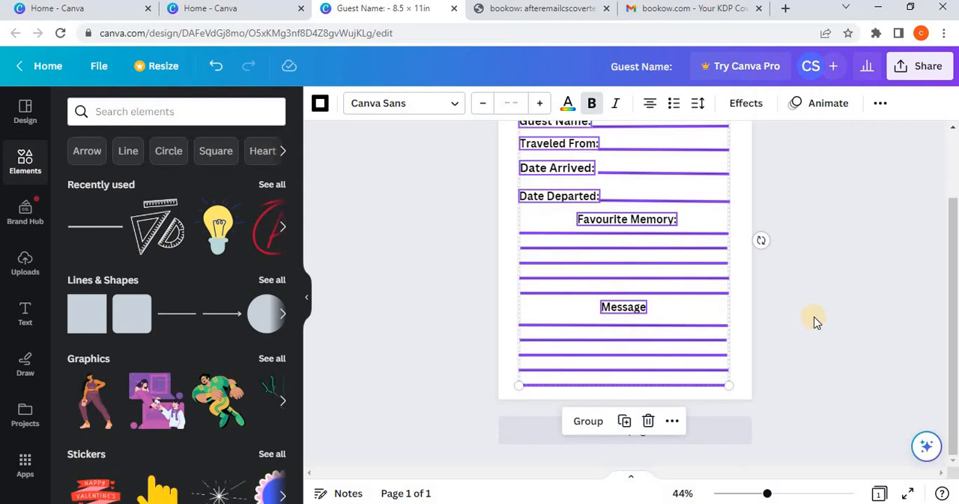
scroll(817, 322, up, 2)
scroll(817, 321, down, 1)
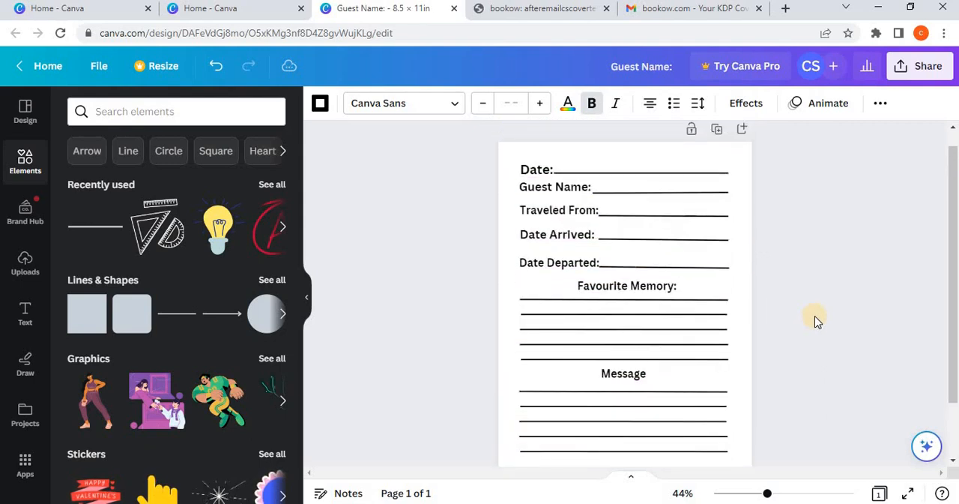
scroll(815, 316, down, 2)
scroll(817, 314, up, 2)
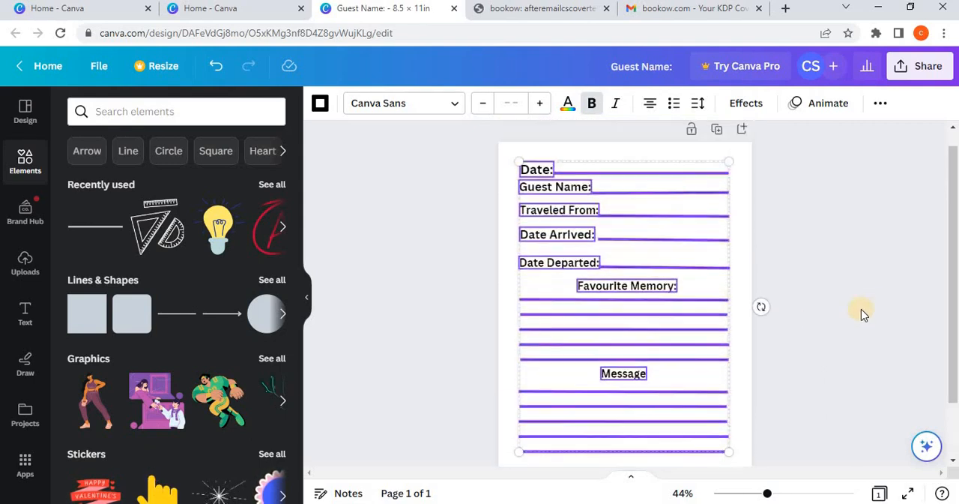
click(863, 312)
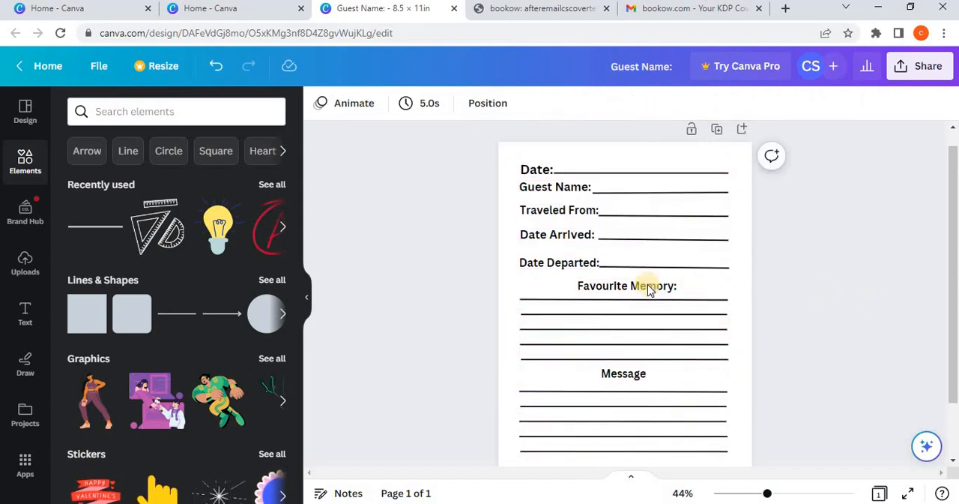
Step: Remove the colon from the end of the "Favourite Memory" heading
click(667, 285)
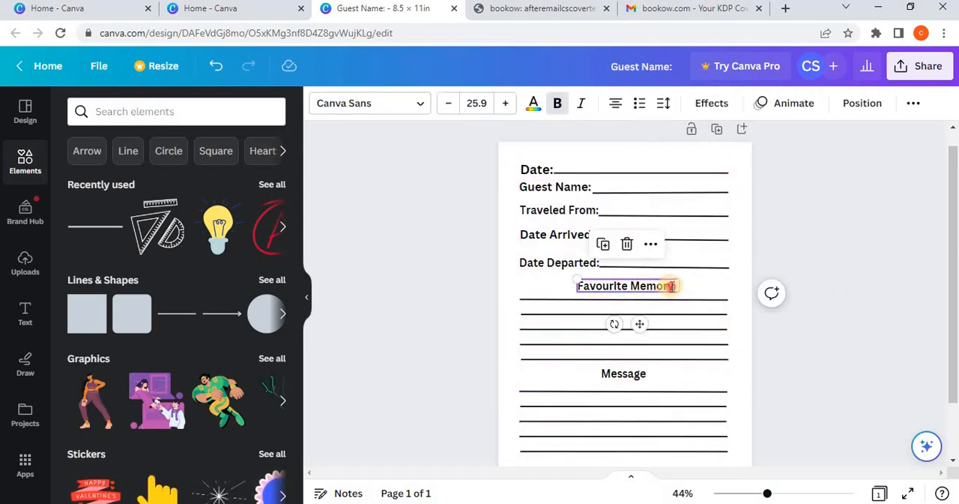
double_click(668, 286)
click(676, 289)
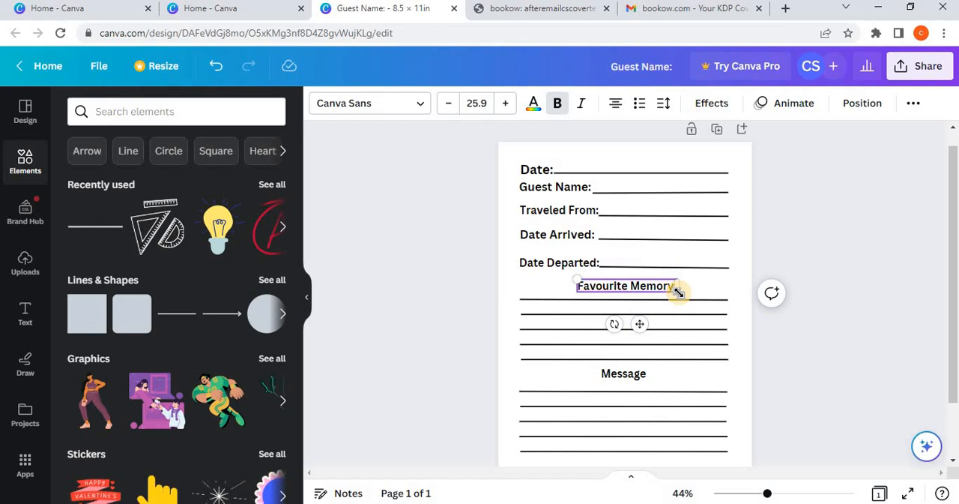
key(BackSpace)
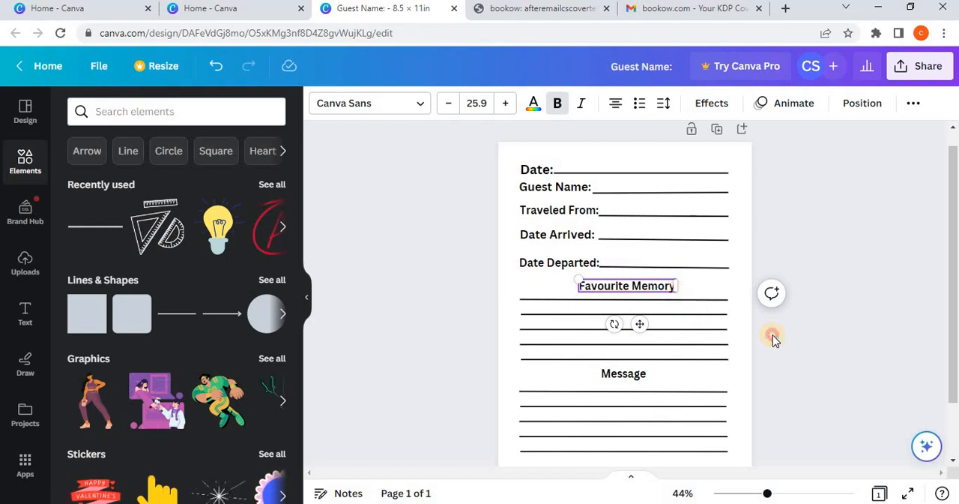
click(772, 337)
Step: Set the "Favourite Memory" heading in the Alex Brush font and enlarge it to size 34.1
click(606, 288)
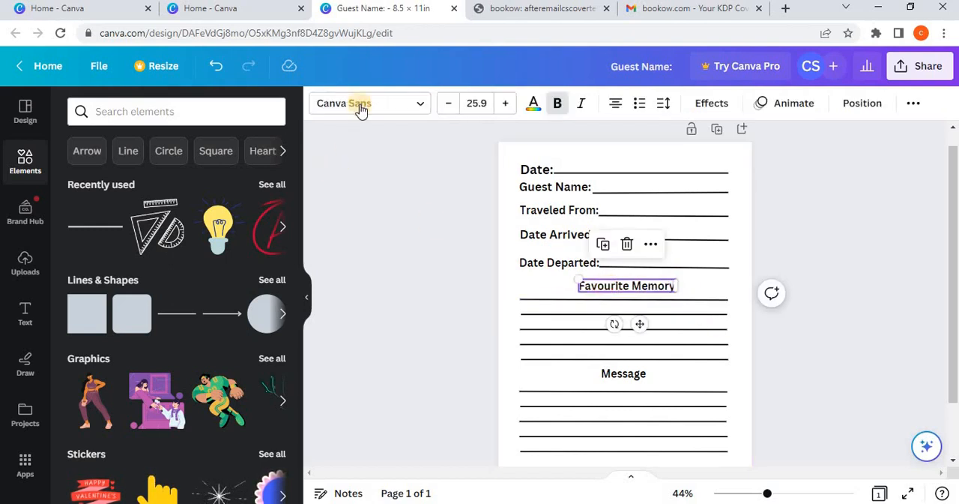
click(409, 102)
scroll(171, 291, down, 1)
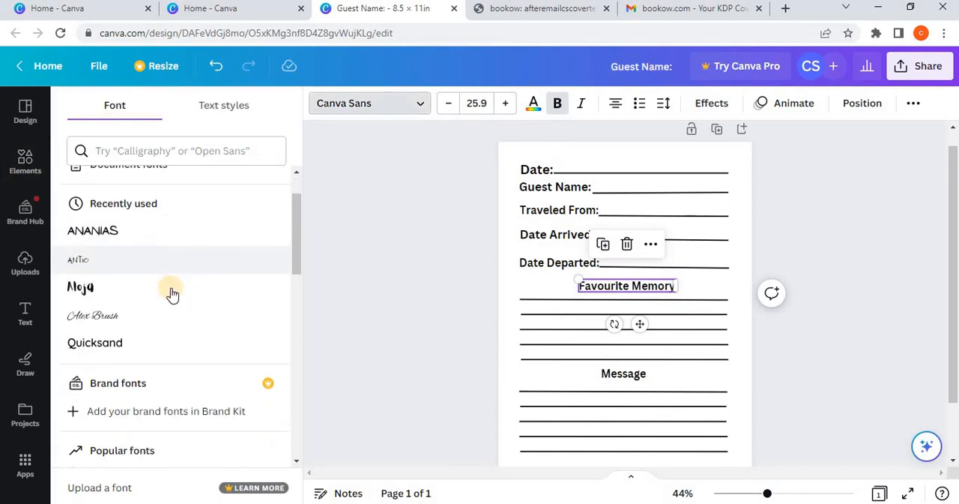
click(171, 306)
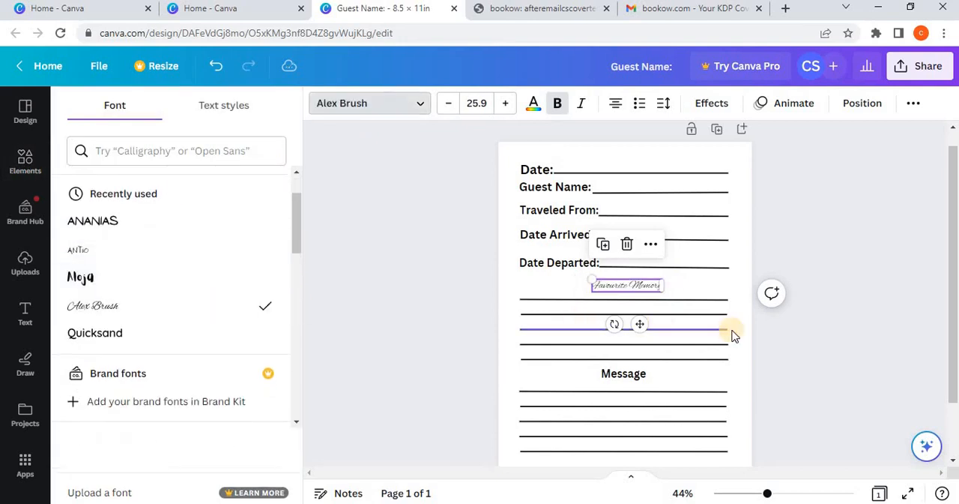
drag(591, 277, 200, 321)
Step: Try the Amsterdam One and Amsterdam Three fonts on the "Favourite Memory" heading and apply Amsterdam Two
scroll(193, 322, down, 10)
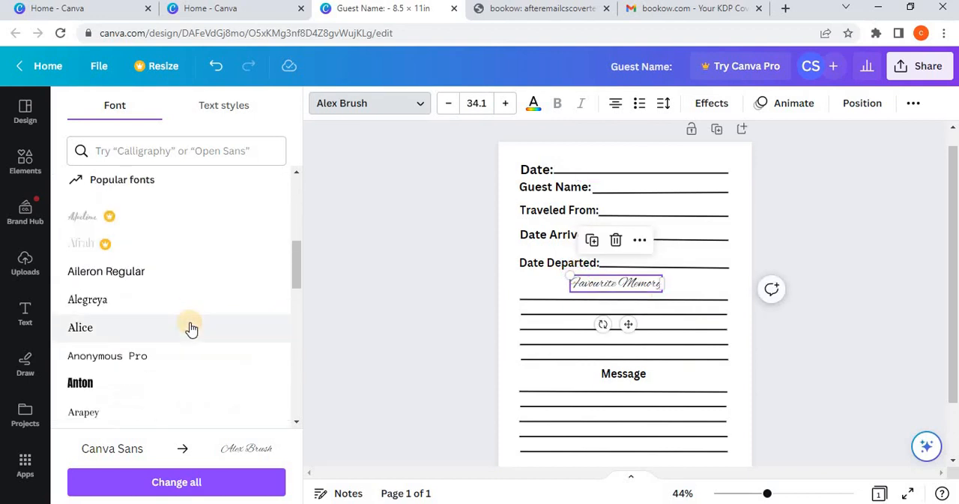
scroll(191, 323, down, 10)
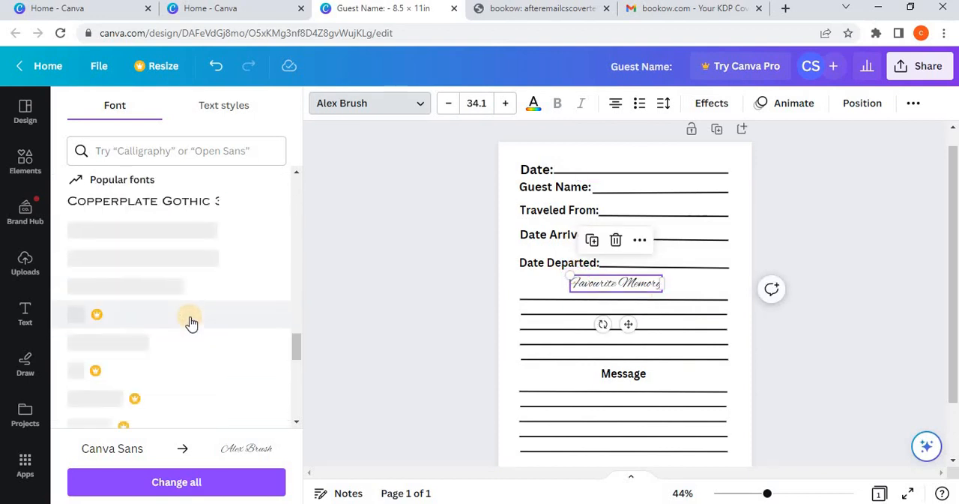
scroll(191, 323, down, 10)
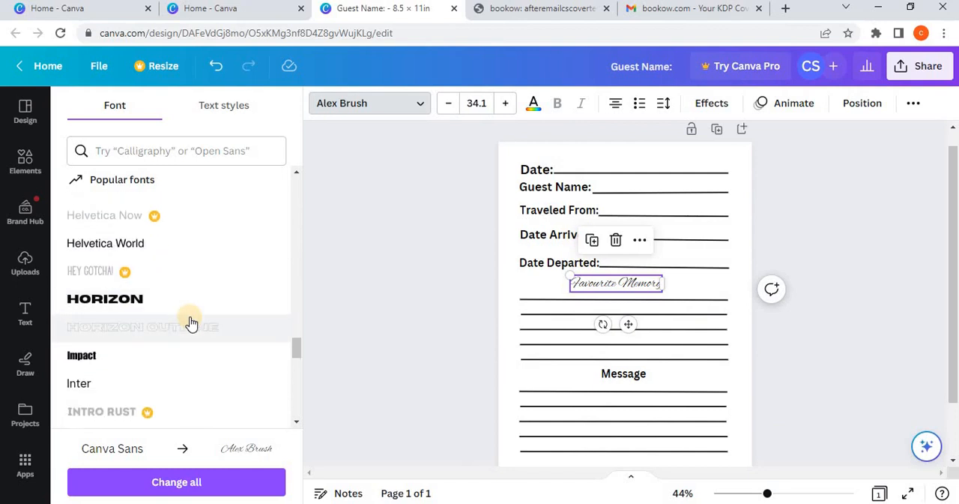
scroll(191, 323, down, 10)
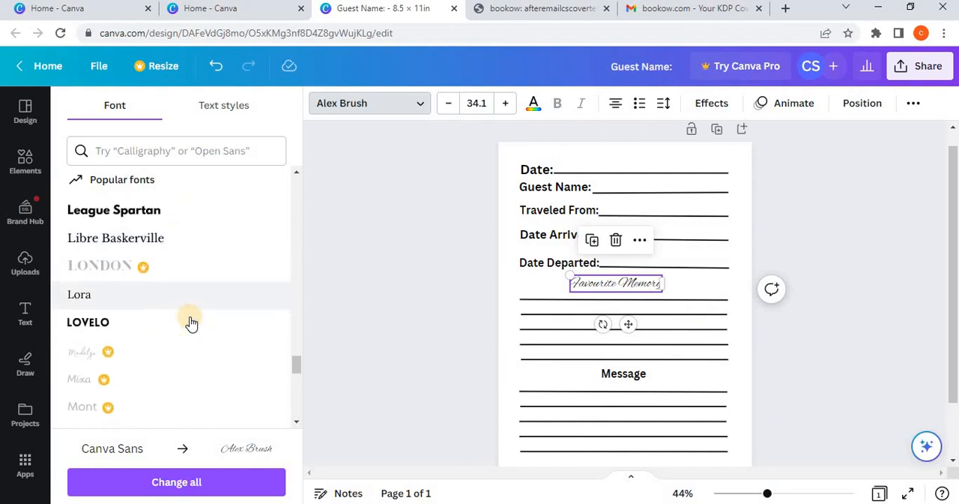
scroll(191, 322, down, 5)
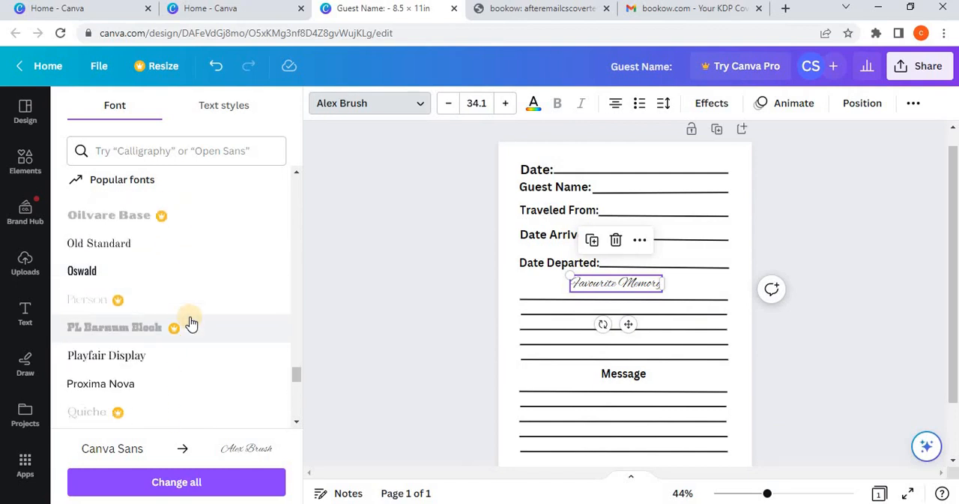
scroll(191, 323, down, 2)
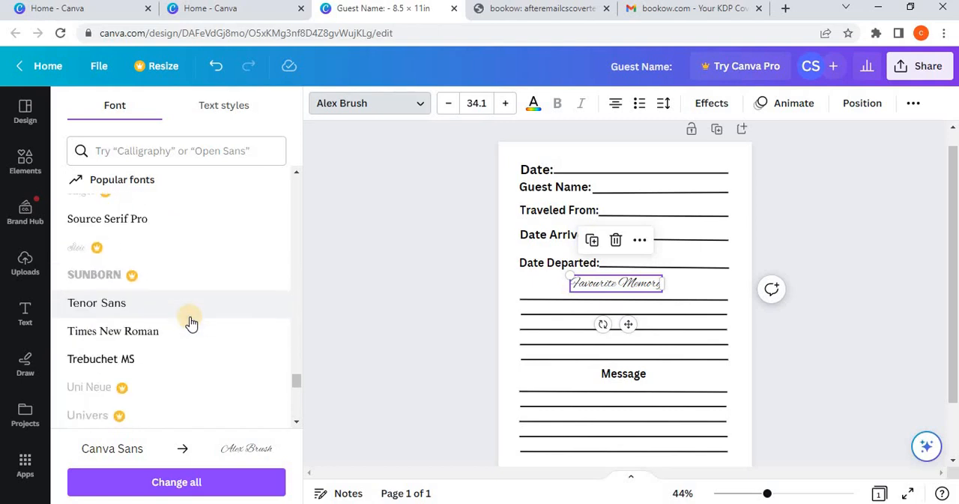
scroll(191, 322, down, 6)
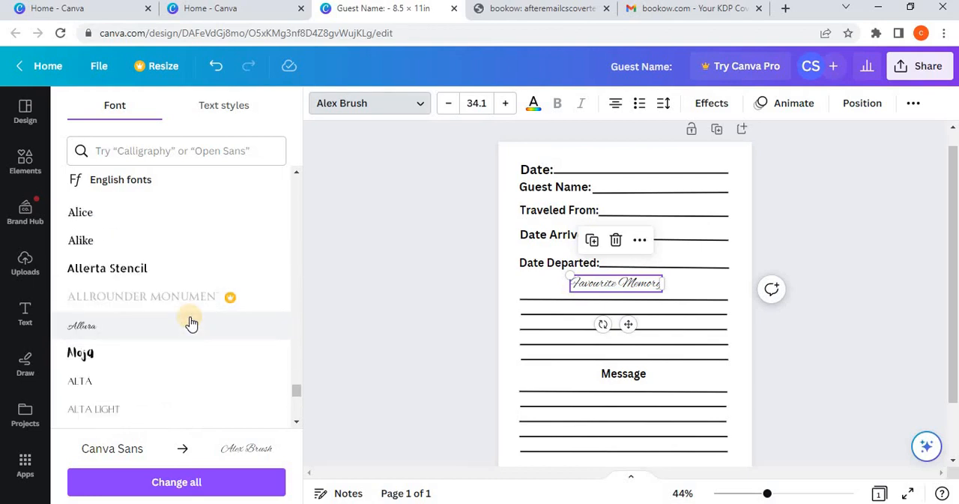
click(187, 364)
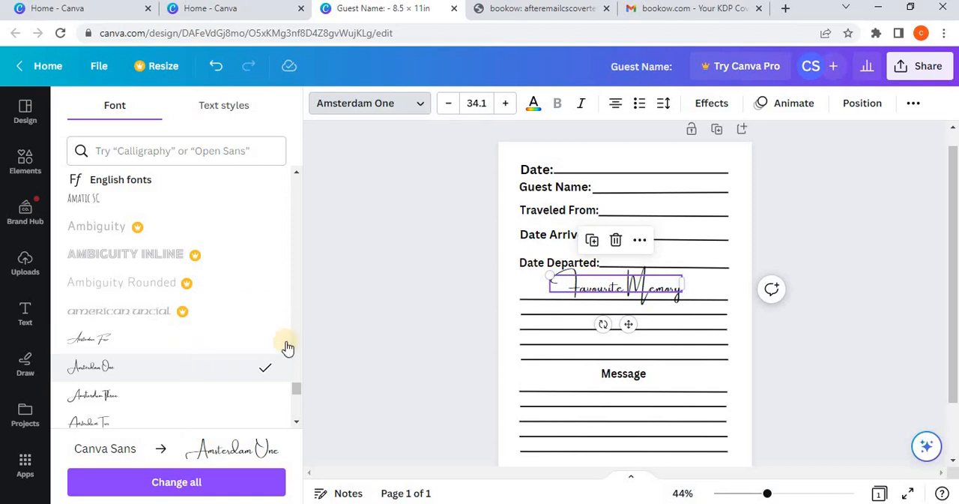
click(153, 395)
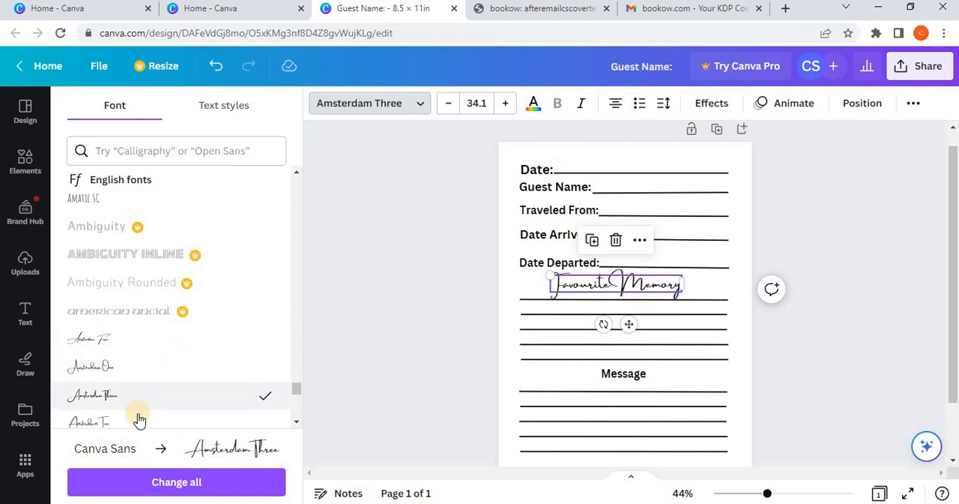
click(138, 419)
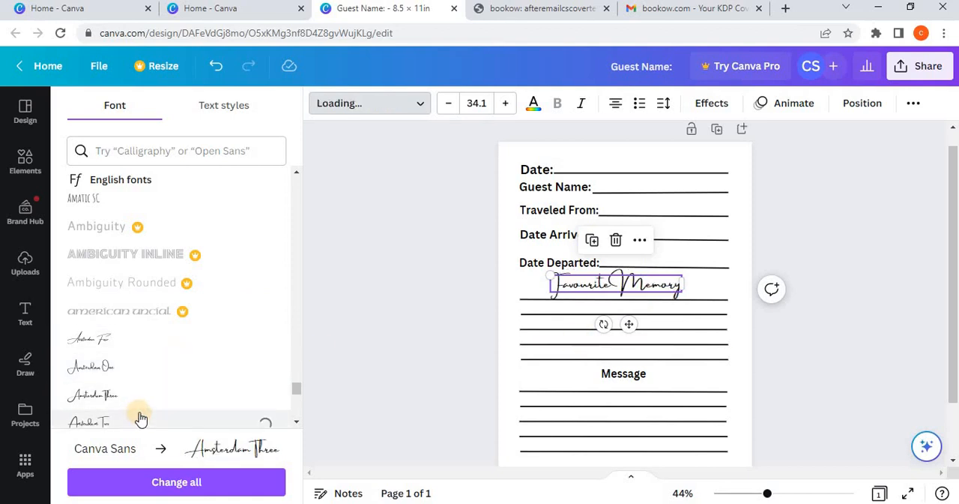
Step: Apply the Amsterdam One font to the "Favourite Memory" heading and shrink it to size 29
click(151, 366)
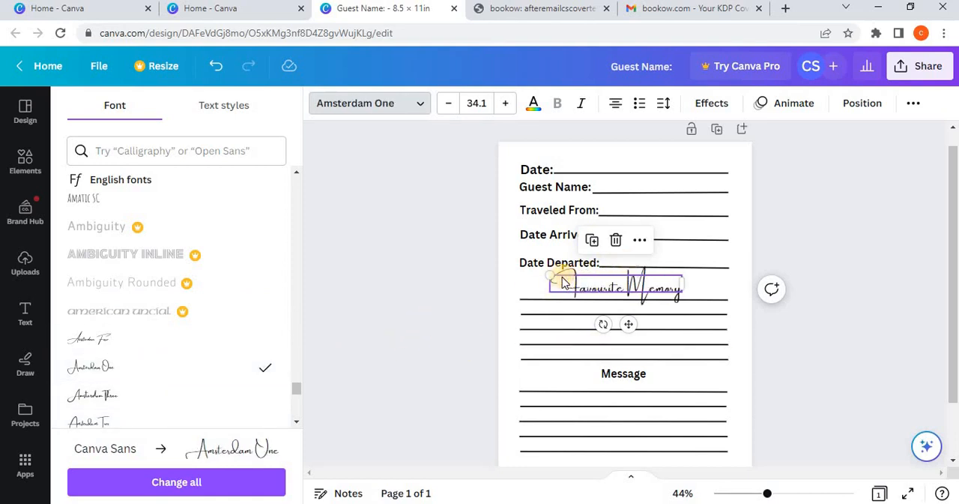
drag(547, 273, 571, 277)
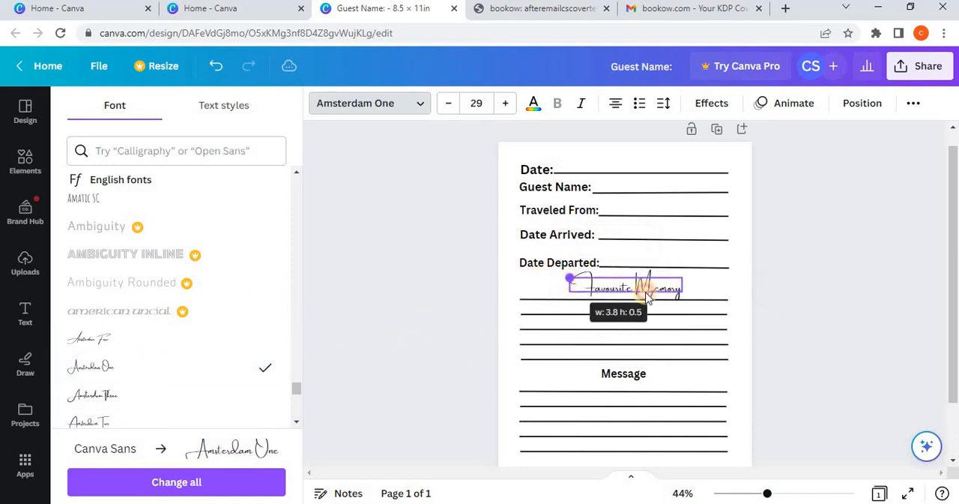
click(815, 392)
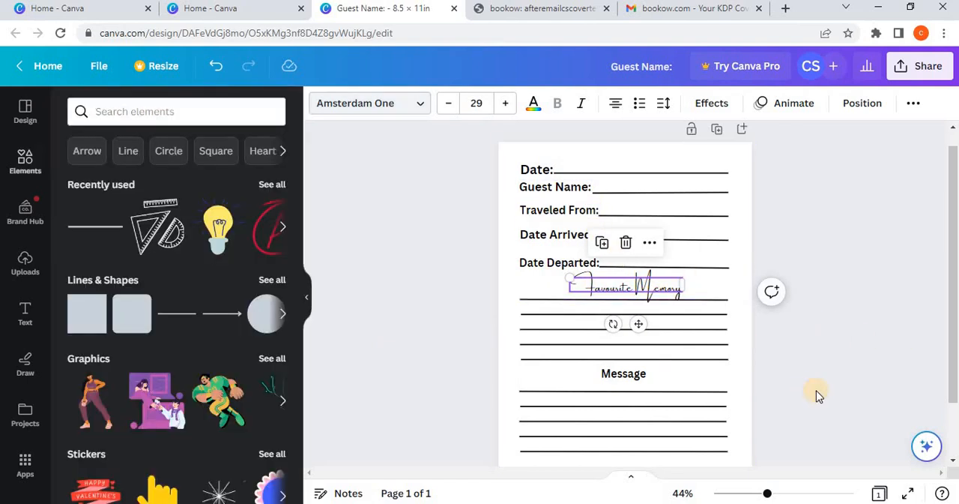
Step: Try the Ananias, Aniyah, Angelina and Amsterdam Two fonts on the "Favourite Memory" heading
click(582, 280)
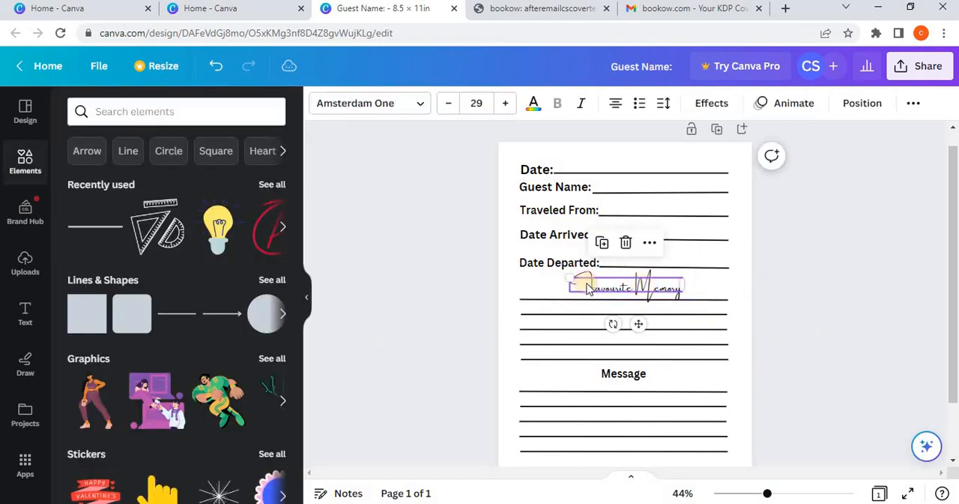
click(410, 103)
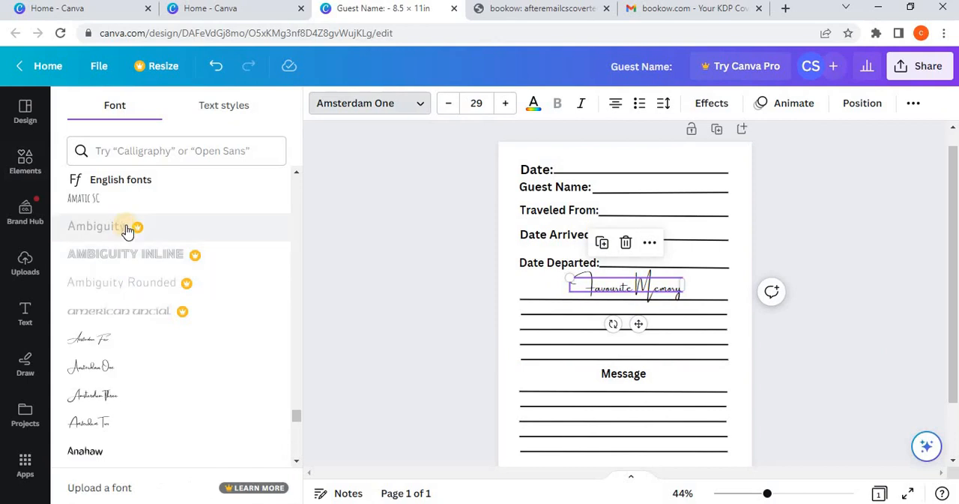
scroll(142, 279, down, 2)
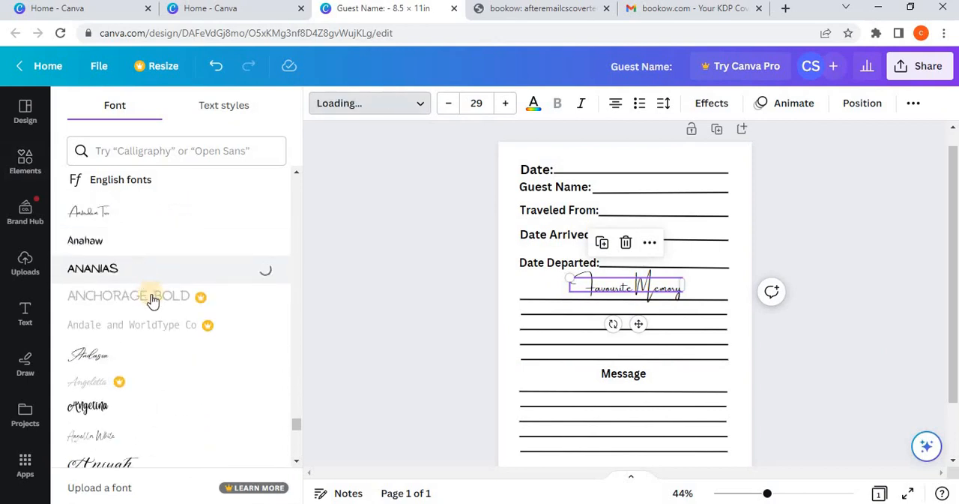
scroll(160, 322, down, 3)
click(162, 335)
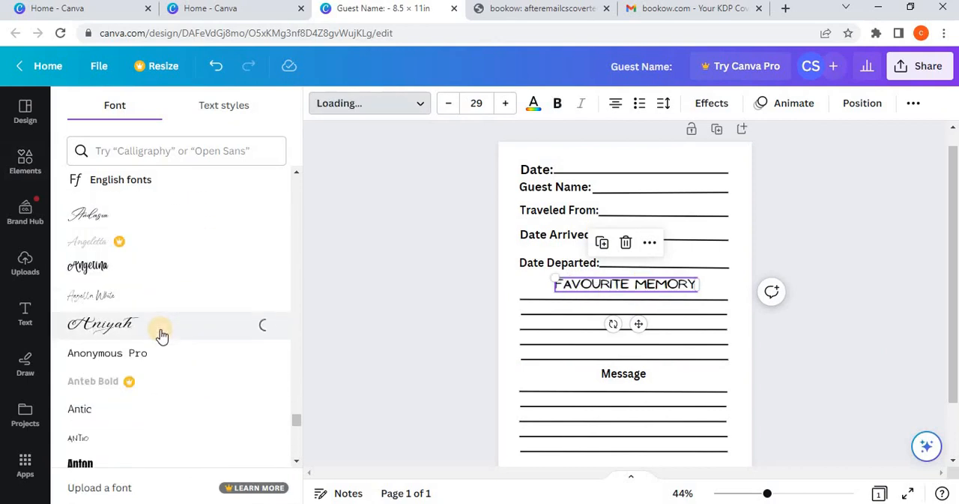
click(169, 279)
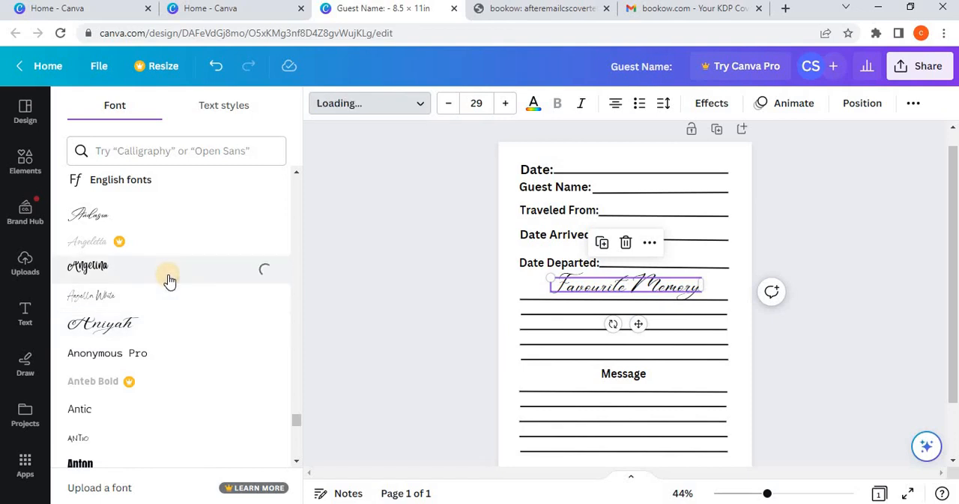
scroll(184, 278, up, 3)
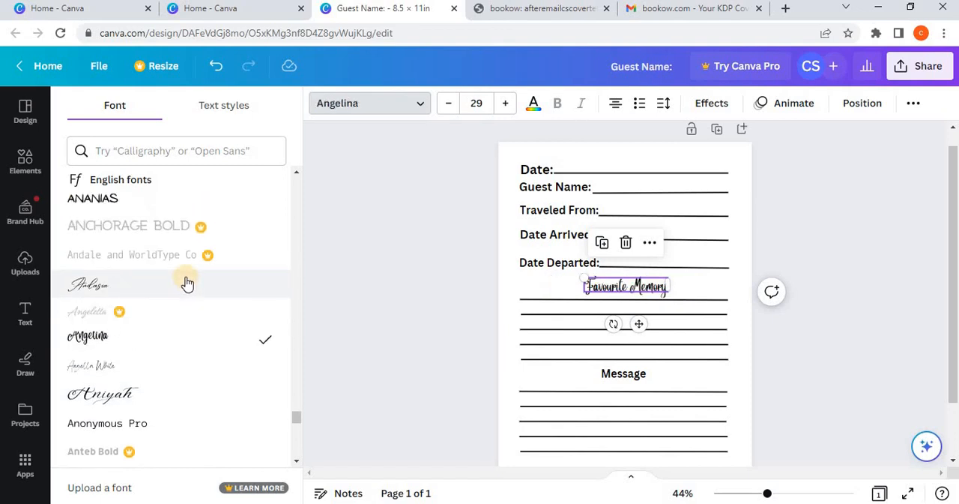
click(184, 267)
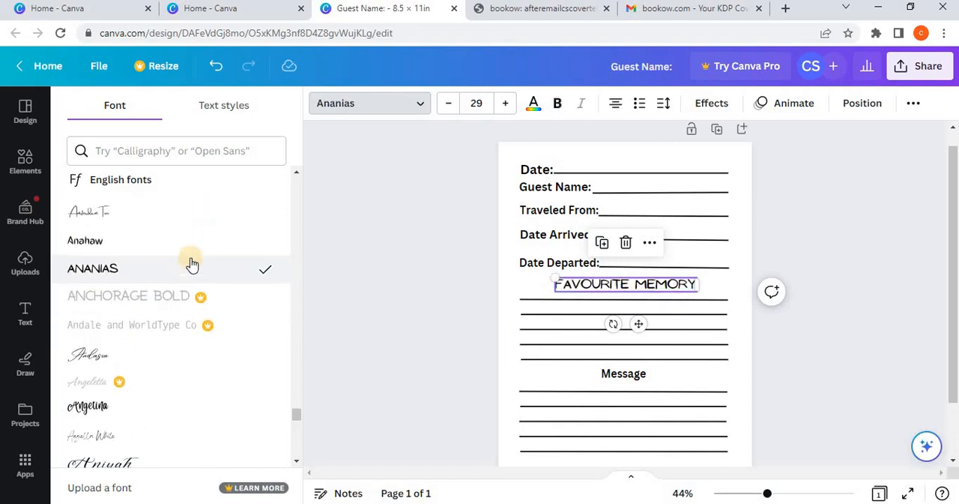
click(196, 223)
Step: Try the Apricots and Angelina fonts on the "Favourite Memory" heading and apply Ananias
scroll(187, 315, down, 2)
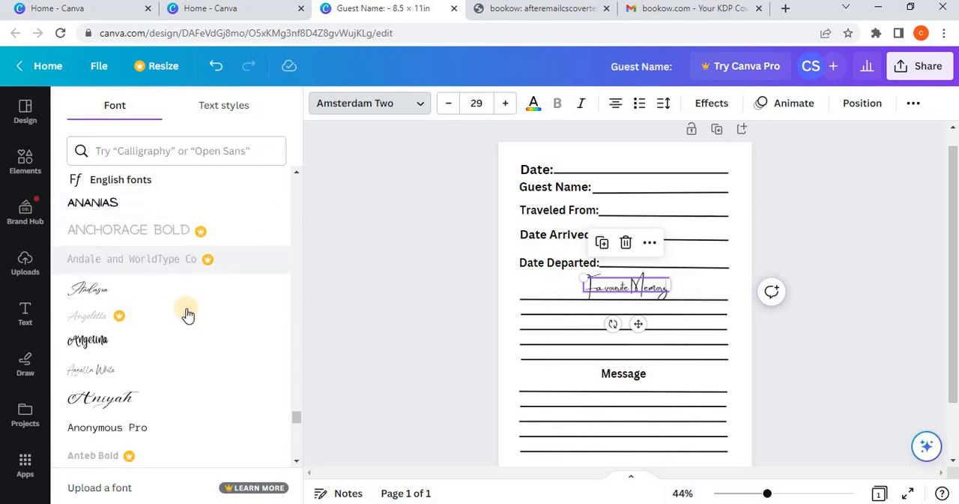
scroll(187, 315, down, 5)
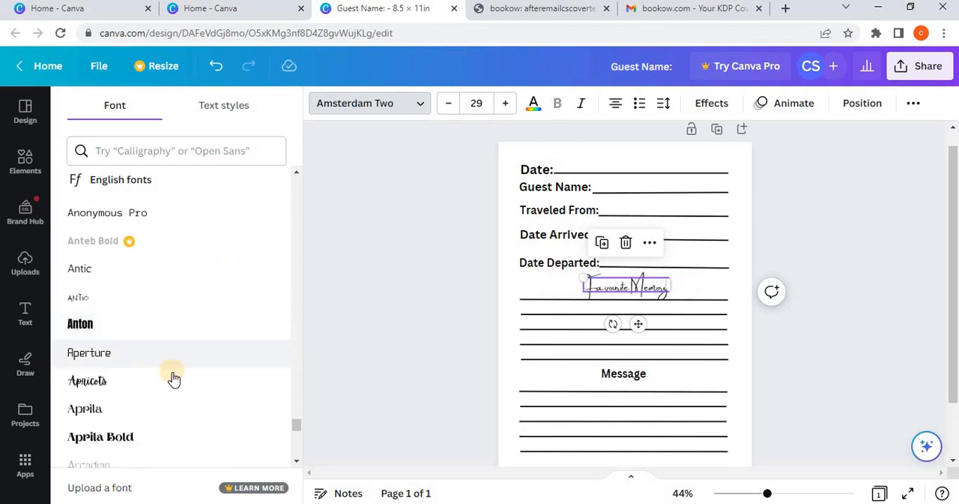
click(174, 379)
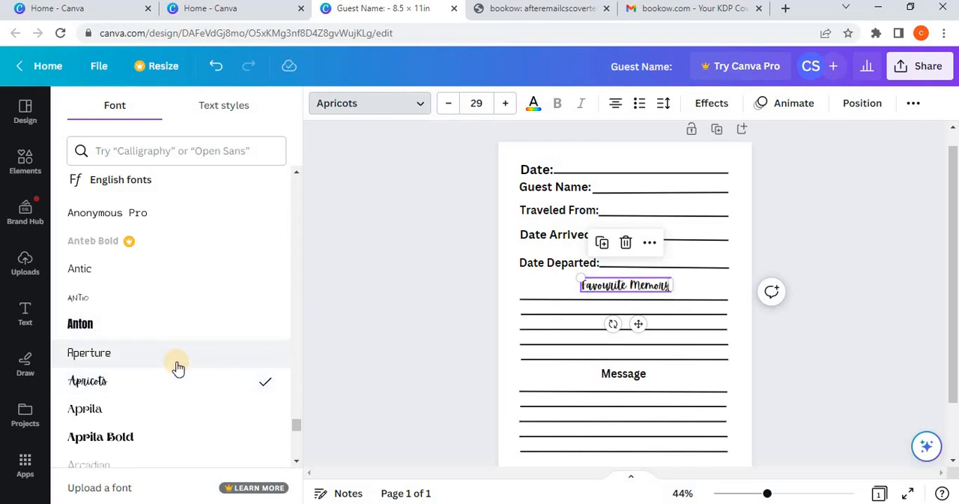
scroll(178, 367, up, 3)
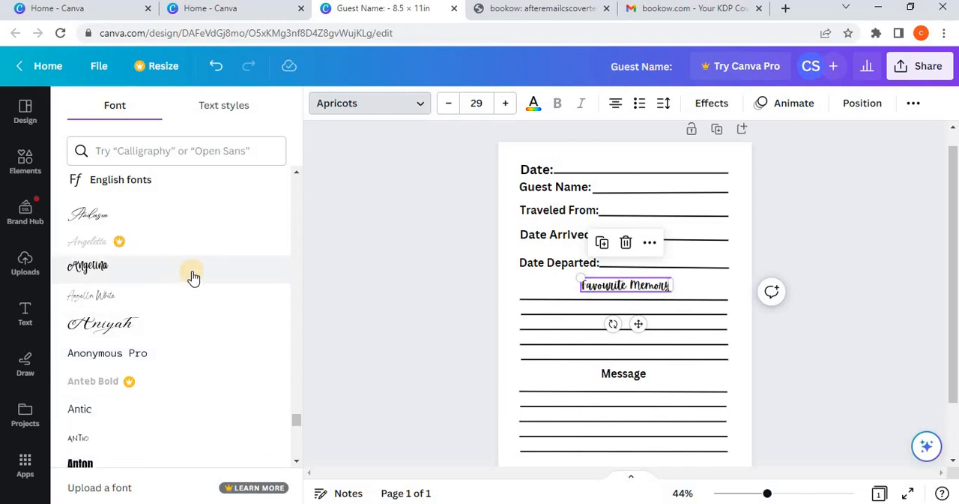
click(194, 278)
scroll(193, 276, up, 3)
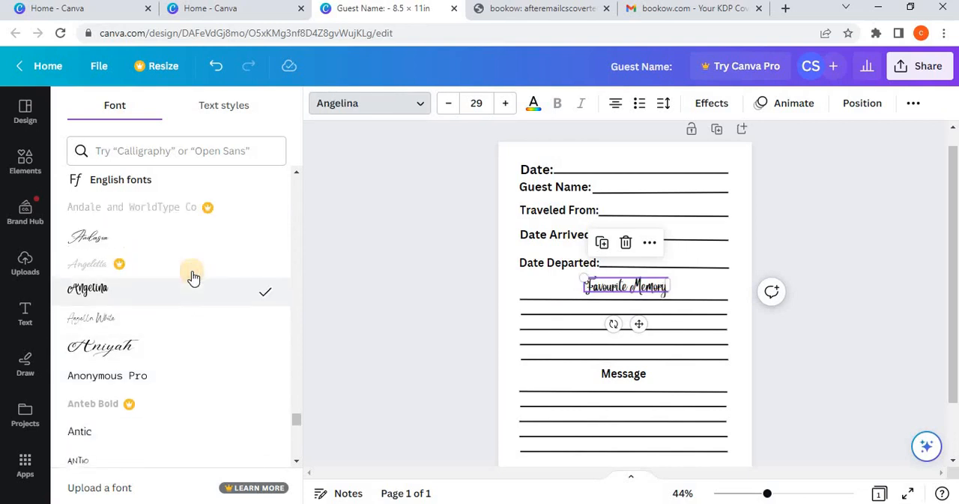
click(194, 272)
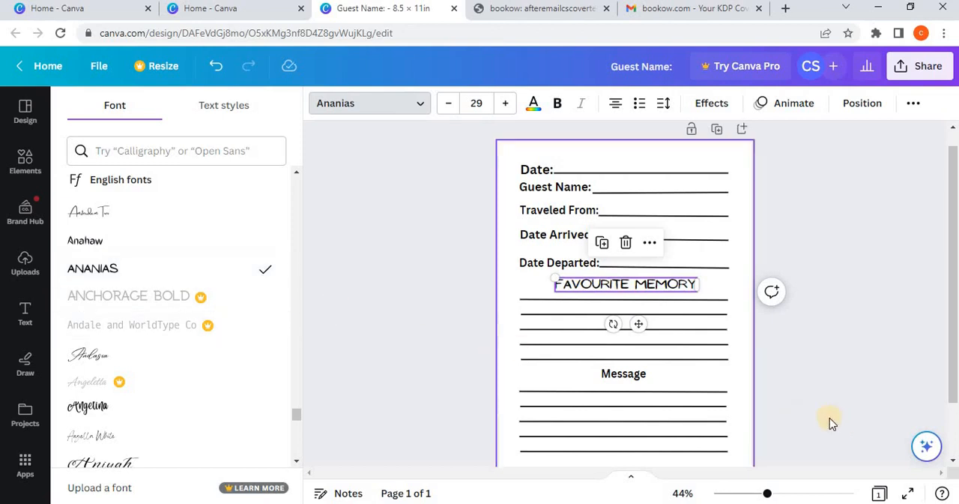
Step: Set the "Message" heading in the Ananias font
click(622, 374)
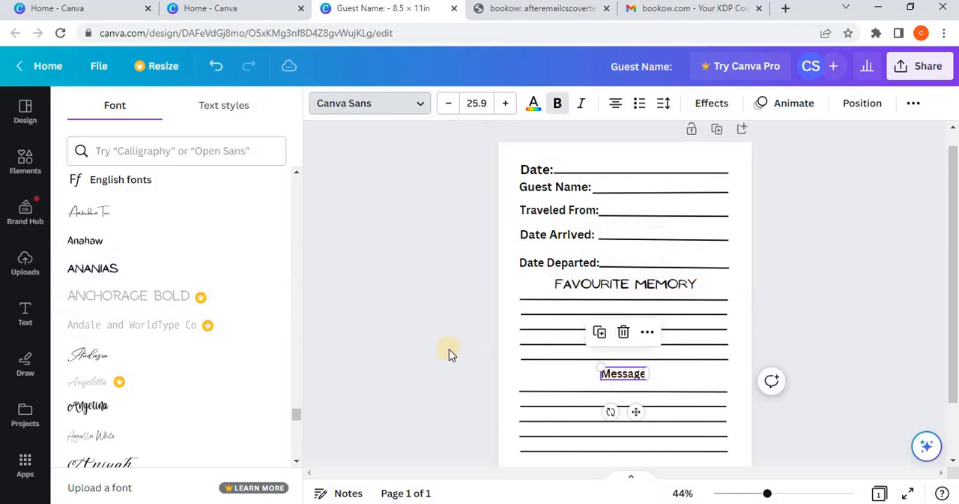
click(150, 271)
click(820, 375)
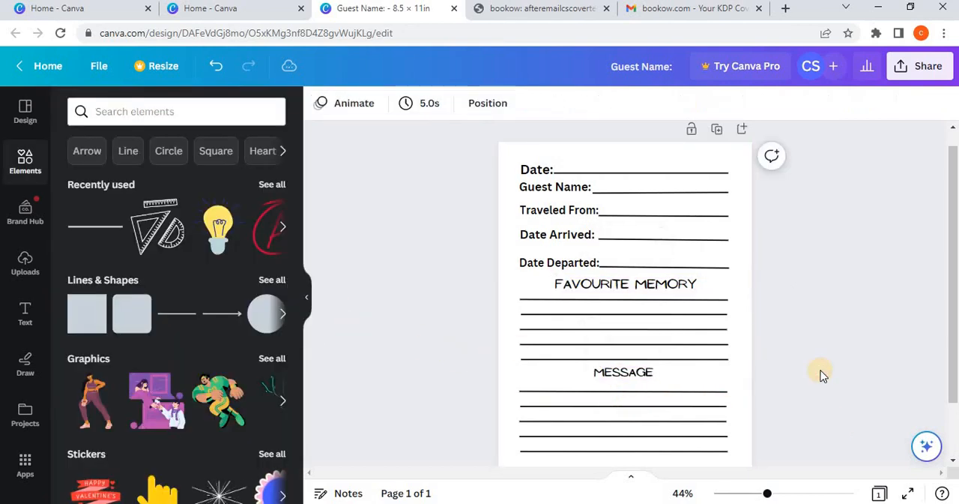
Step: Search the elements library for "Floral"
scroll(747, 310, up, 1)
click(175, 114)
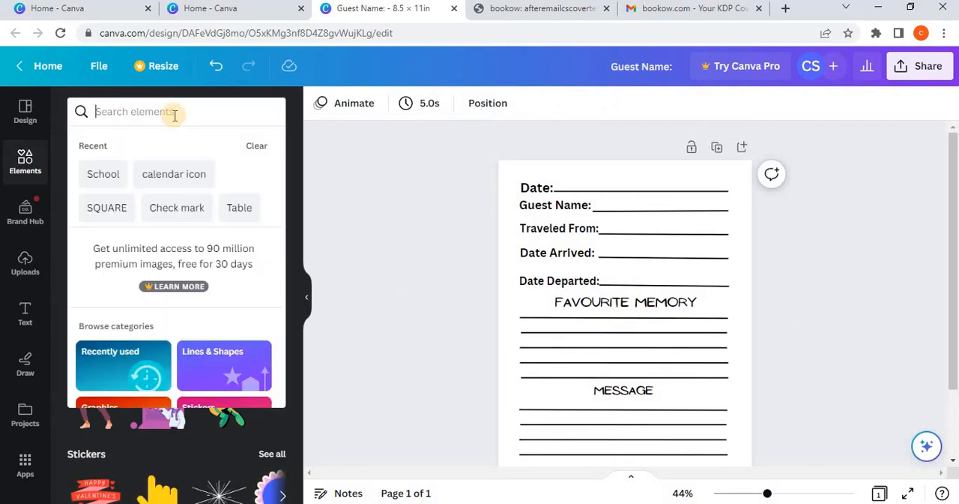
text(Floral)
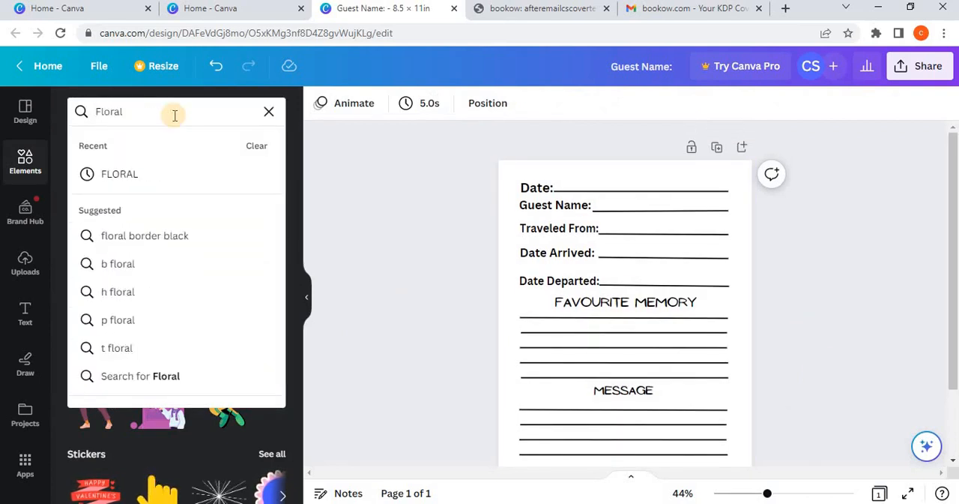
key(Return)
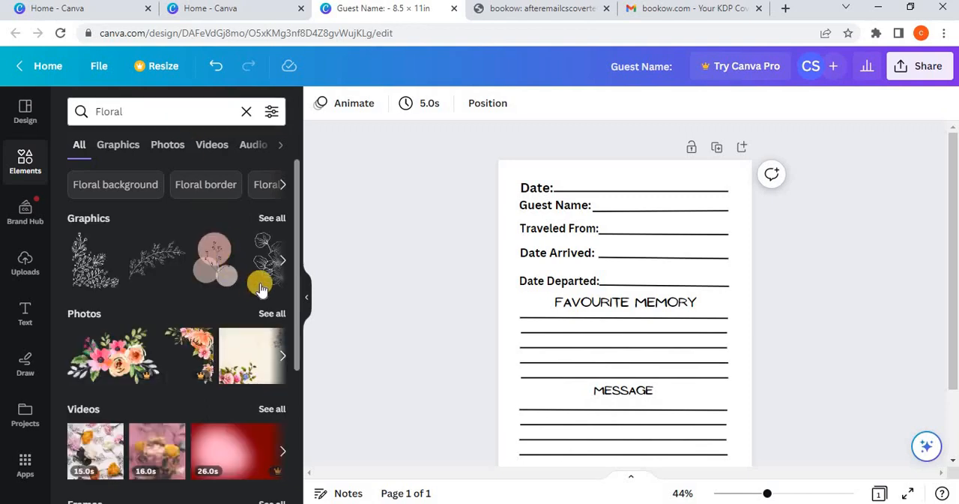
Step: Insert the graphic of a branch over three pink circles, replacing the first trial copy with a fresh one
drag(318, 285, 619, 344)
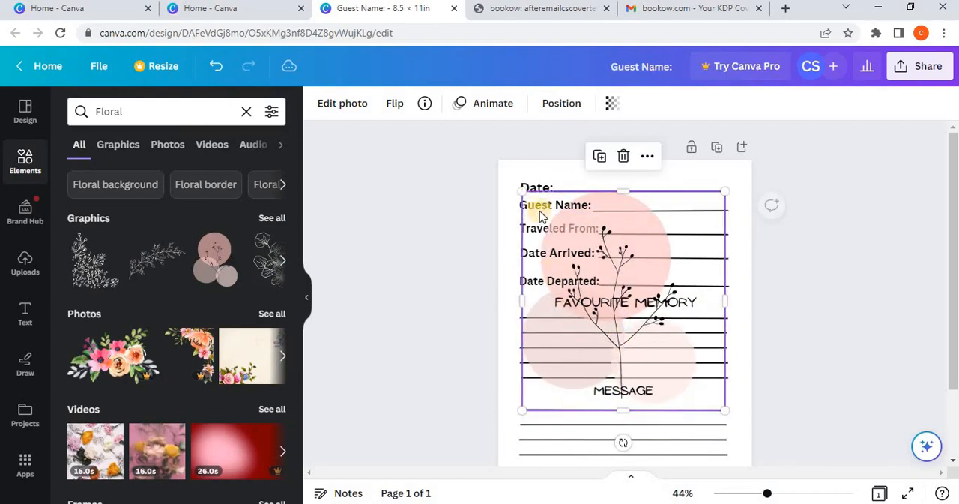
click(622, 156)
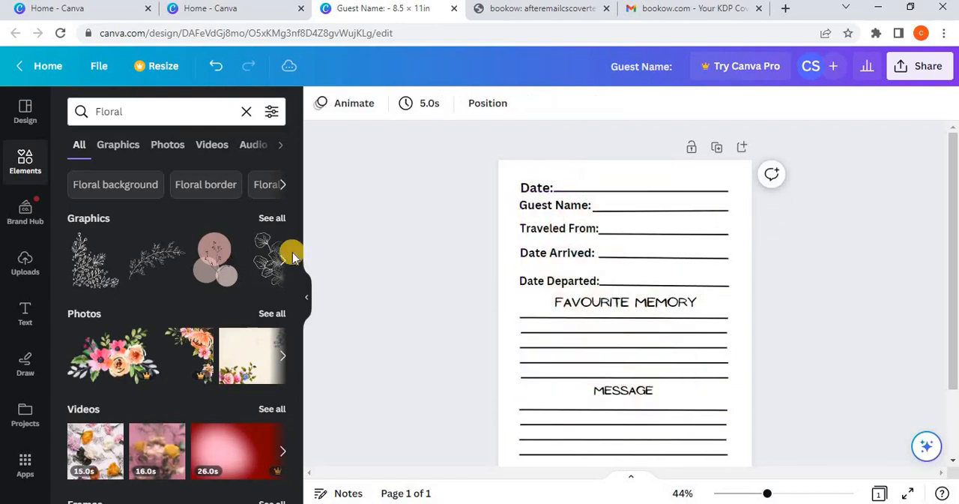
click(213, 268)
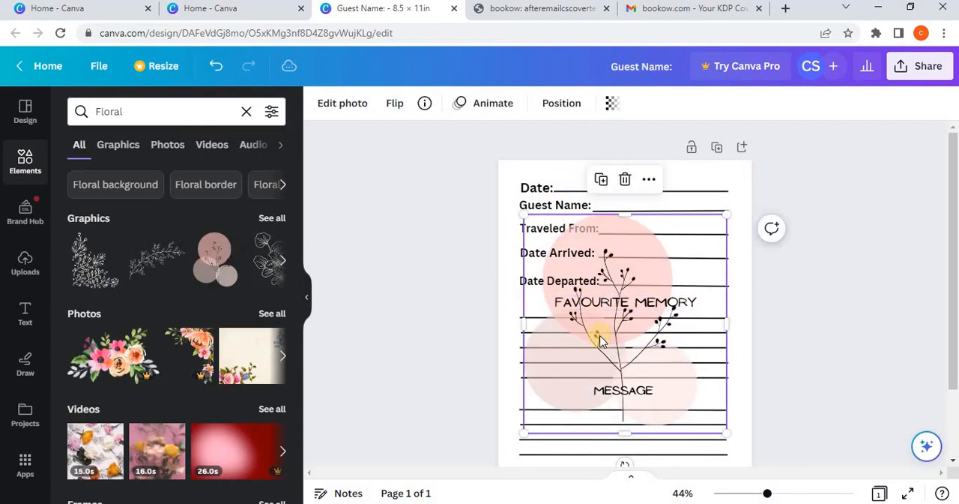
Step: Move the floral graphic to the page's upper-left corner and enlarge it until it covers nearly the whole page
drag(602, 338, 557, 276)
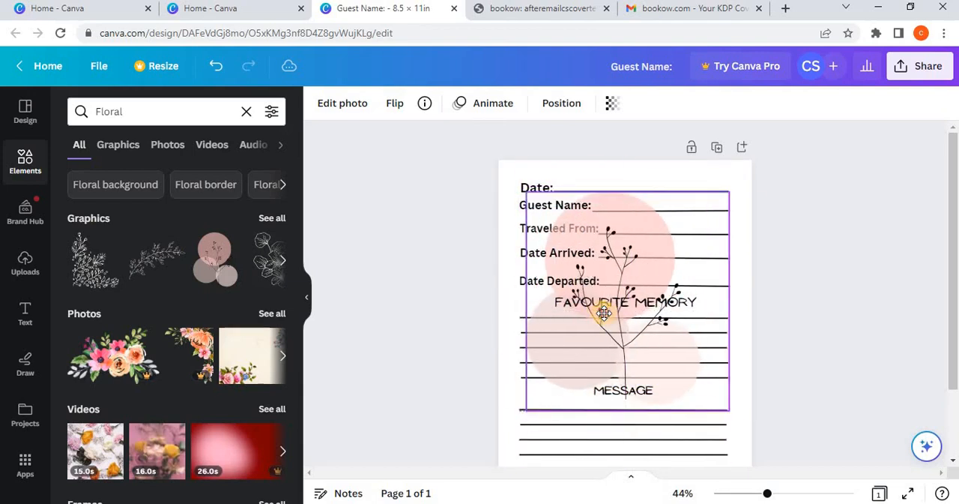
drag(522, 191, 500, 160)
scroll(680, 377, down, 2)
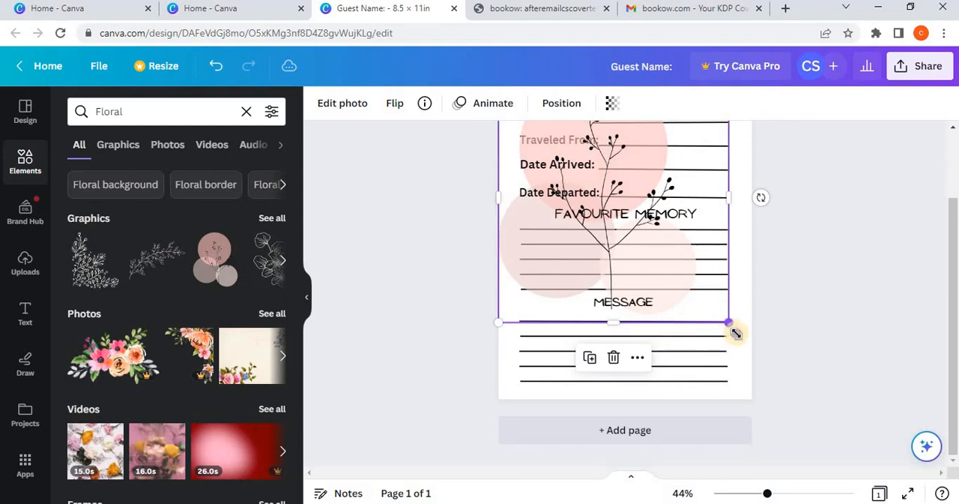
drag(735, 332, 758, 409)
click(643, 319)
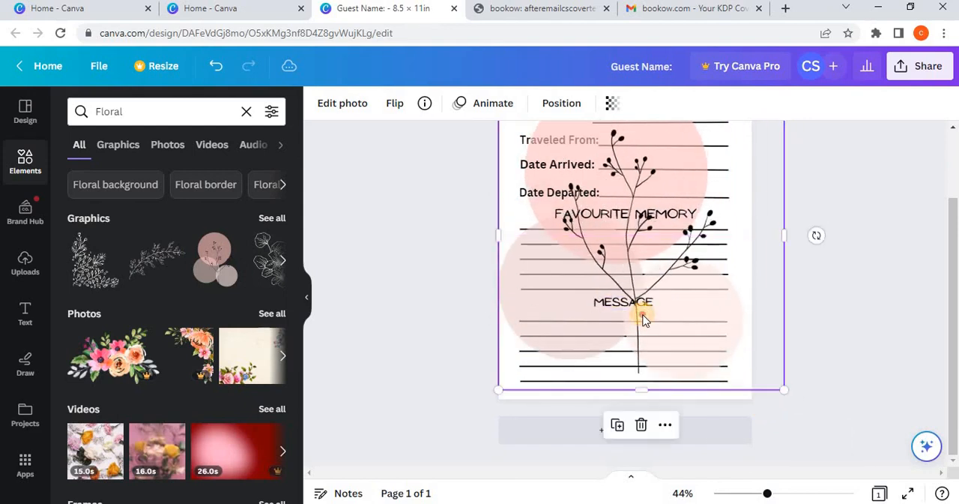
drag(643, 314, 638, 310)
scroll(649, 322, up, 1)
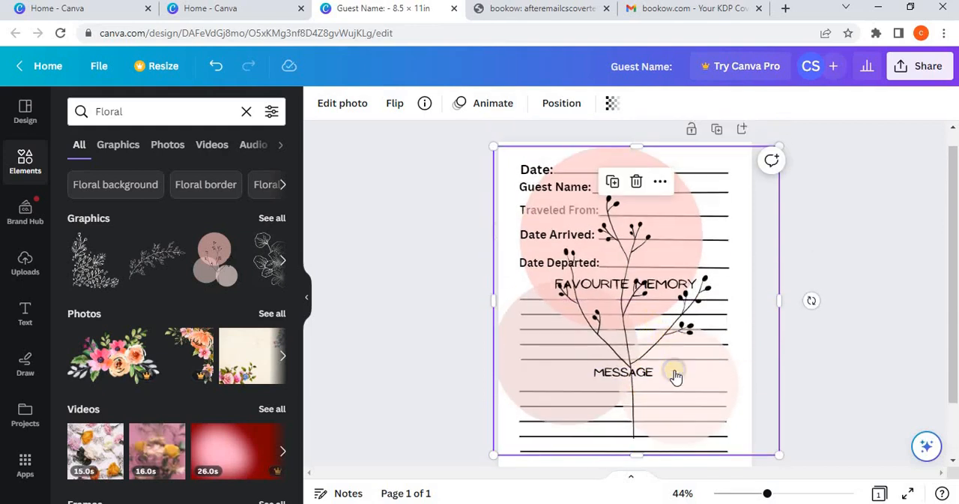
Step: Send the floral graphic to the back, behind all the labels, headings and writing lines
right_click(675, 376)
mouse_move(782, 274)
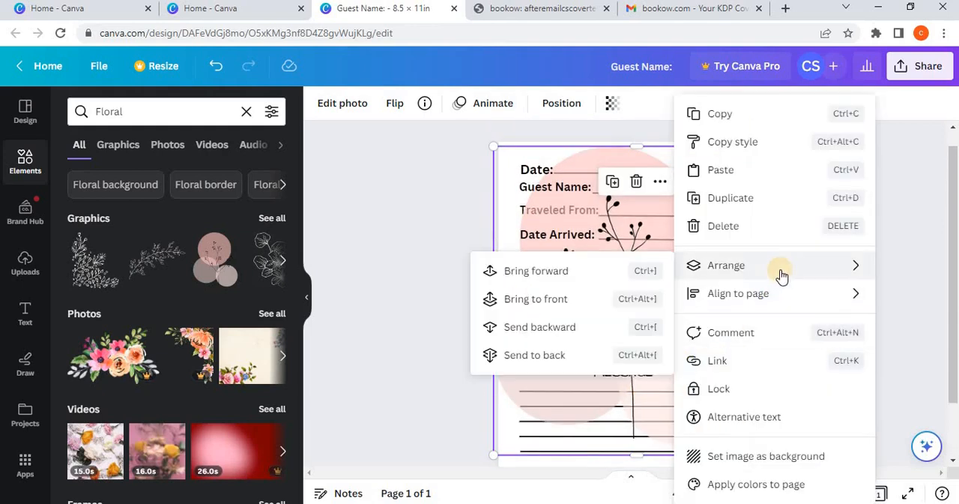
click(575, 337)
right_click(670, 367)
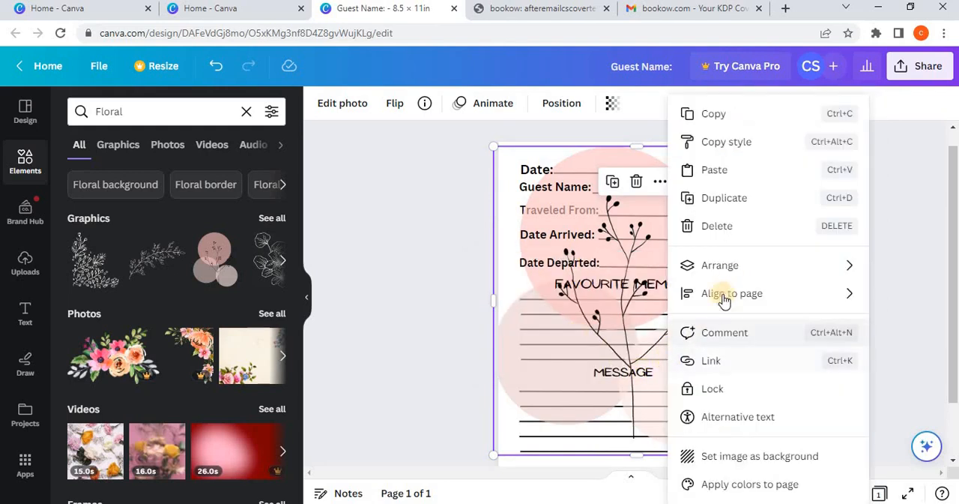
mouse_move(734, 264)
click(528, 353)
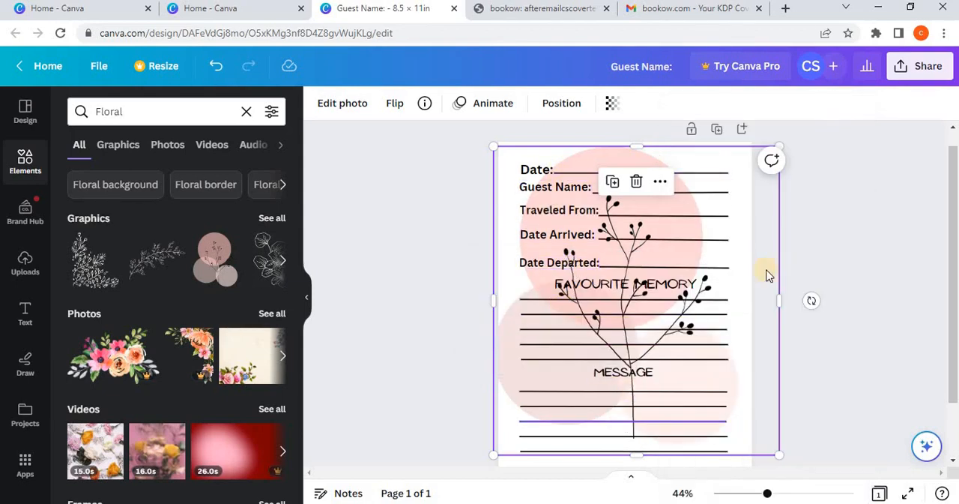
Step: Fade the floral background graphic by setting its transparency to 19
click(615, 105)
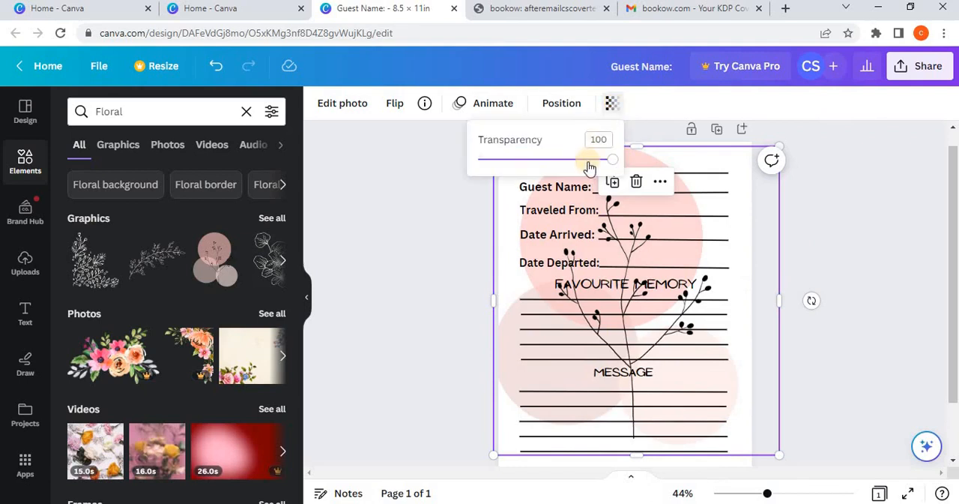
drag(594, 162, 534, 168)
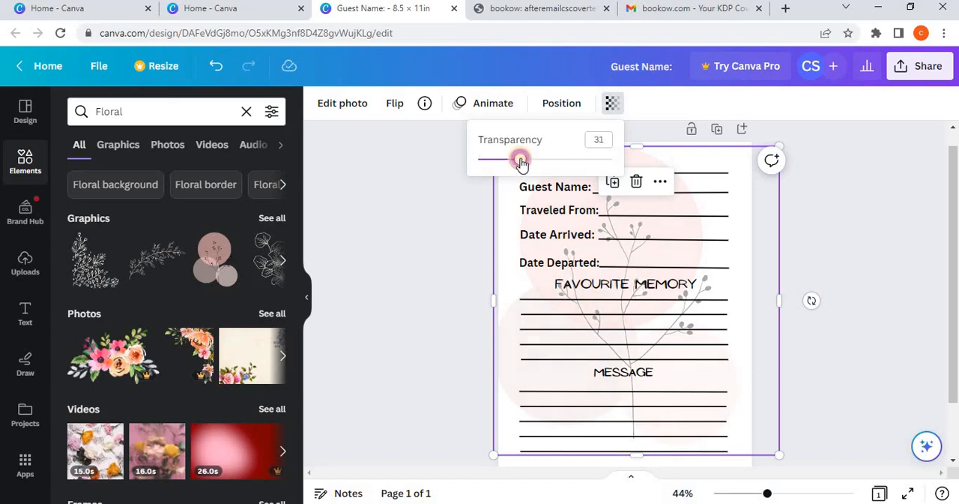
mouse_move(511, 162)
mouse_down()
mouse_move(497, 160)
mouse_move(519, 169)
mouse_up()
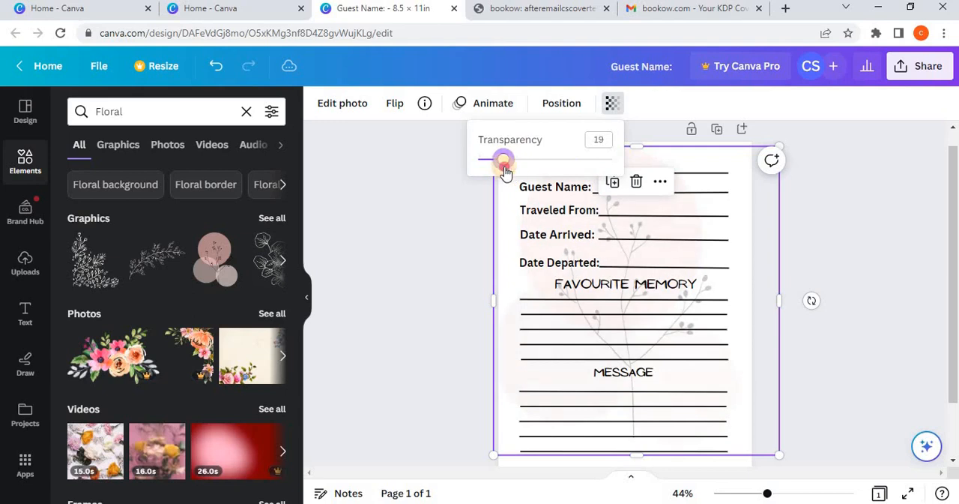
click(415, 250)
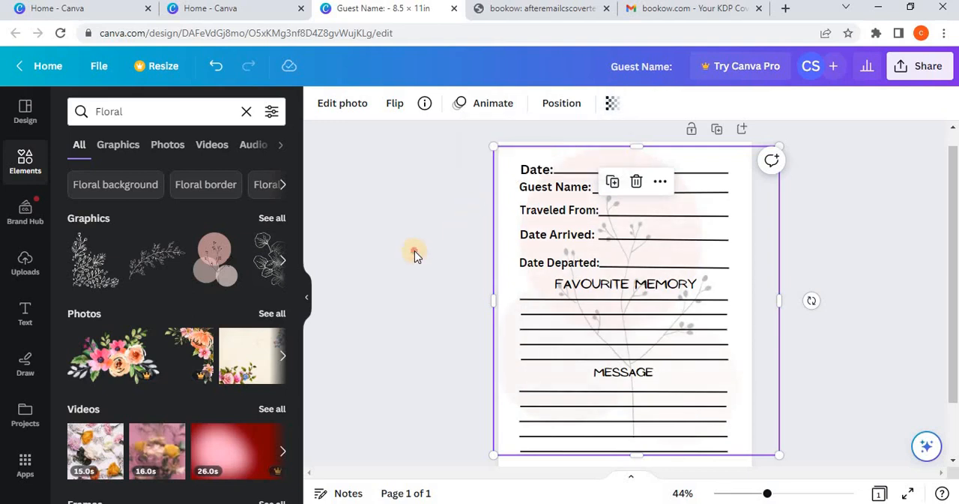
Step: Insert the thin curly vine divider from the floral graphics and place it just below the MESSAGE heading
click(414, 250)
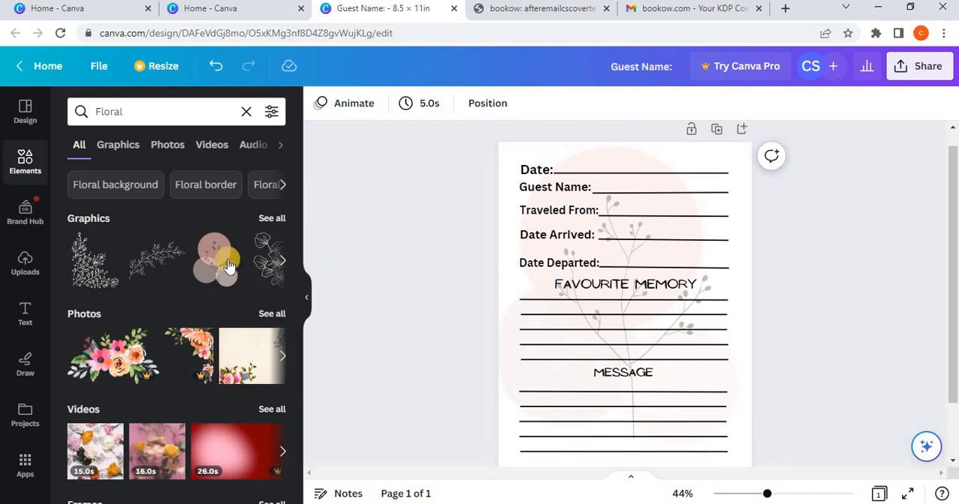
click(279, 261)
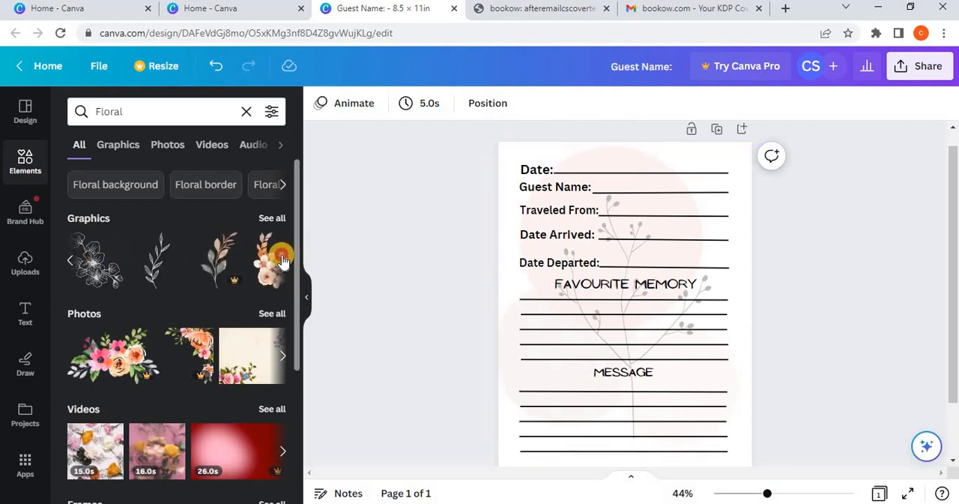
click(272, 219)
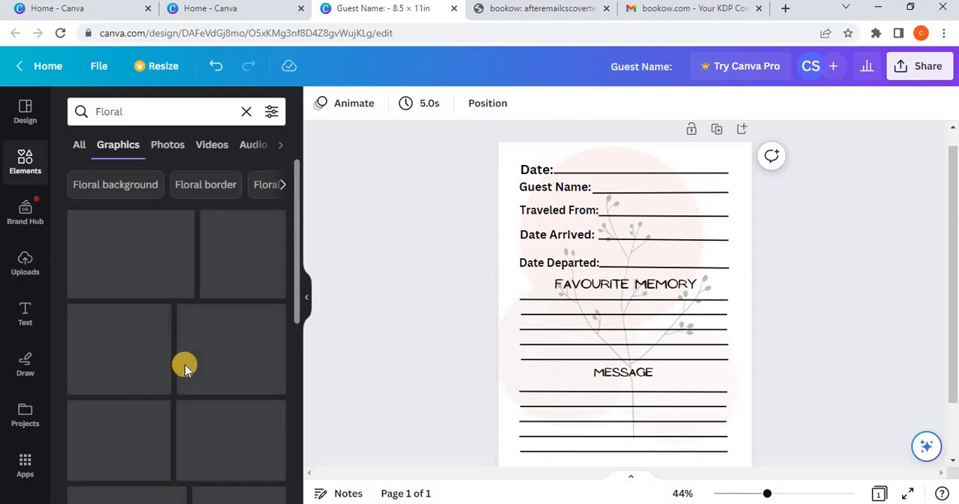
scroll(191, 377, down, 1)
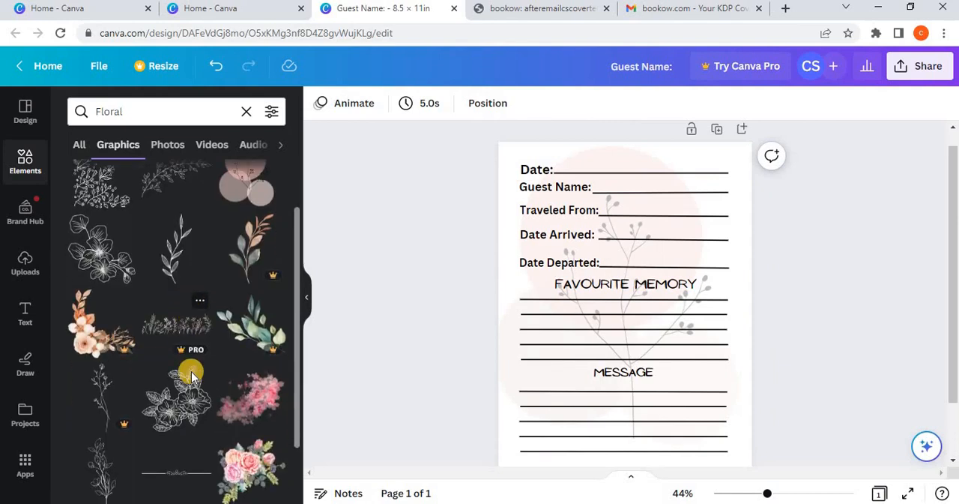
scroll(191, 375, down, 2)
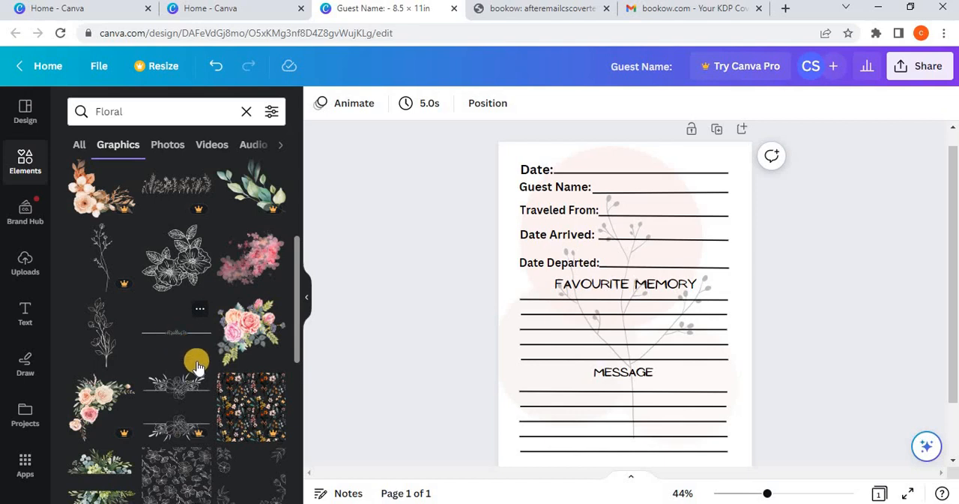
scroll(196, 364, down, 4)
scroll(196, 366, down, 1)
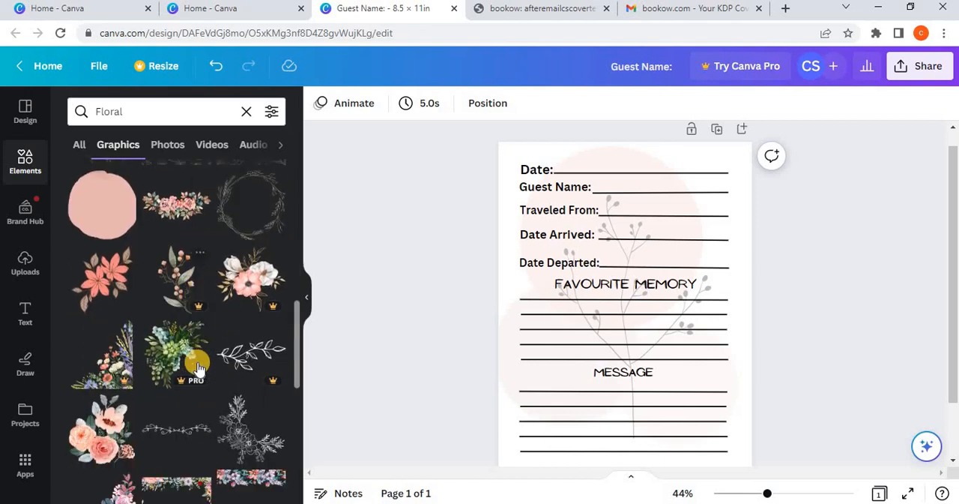
scroll(197, 366, down, 1)
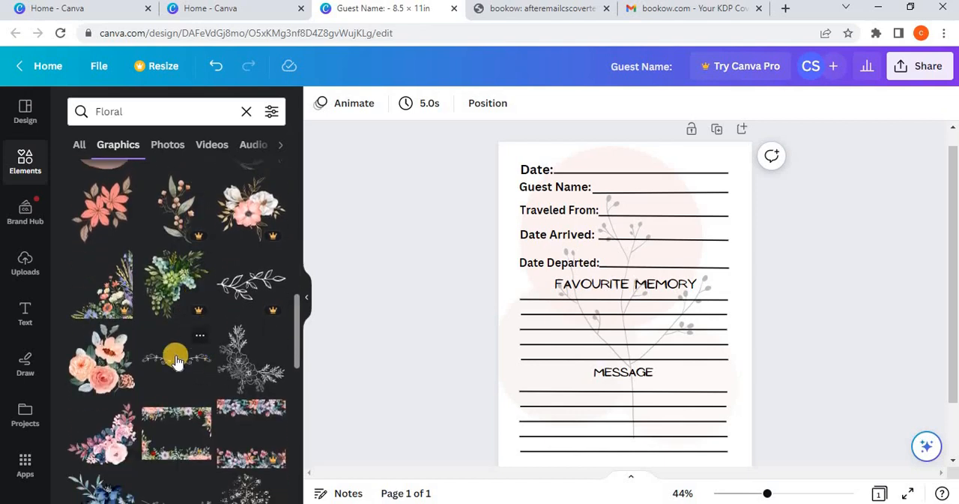
click(175, 359)
drag(611, 311, 628, 390)
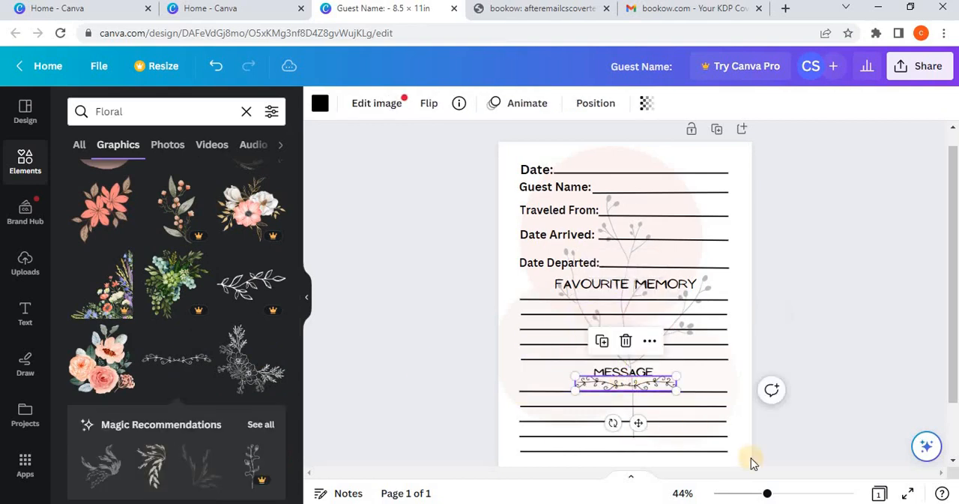
Step: Crop the vine divider to its left half and place it directly left of the MESSAGE heading
drag(768, 493, 801, 495)
click(801, 494)
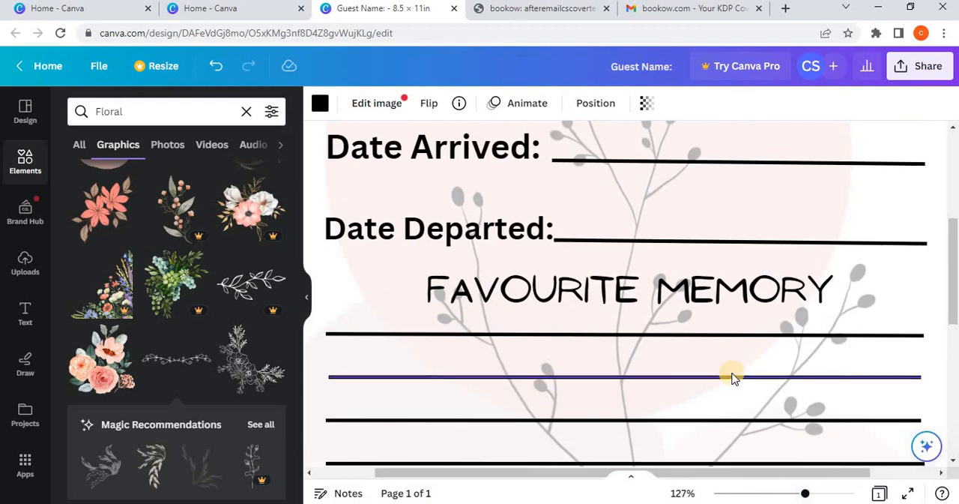
scroll(662, 370, down, 3)
double_click(627, 377)
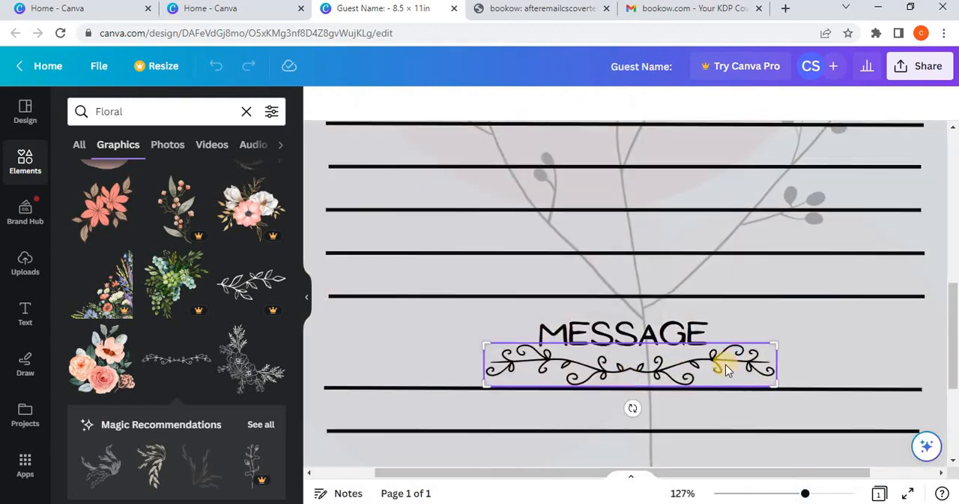
drag(777, 381, 628, 381)
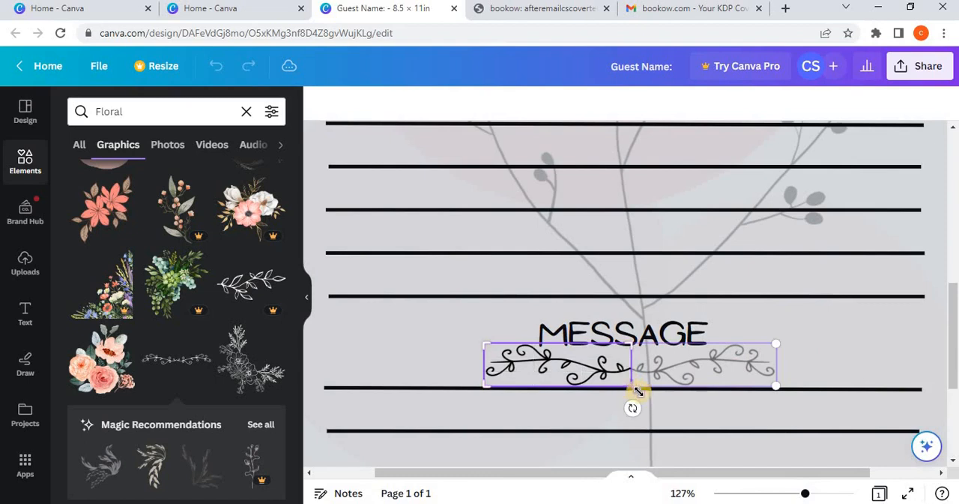
key(Return)
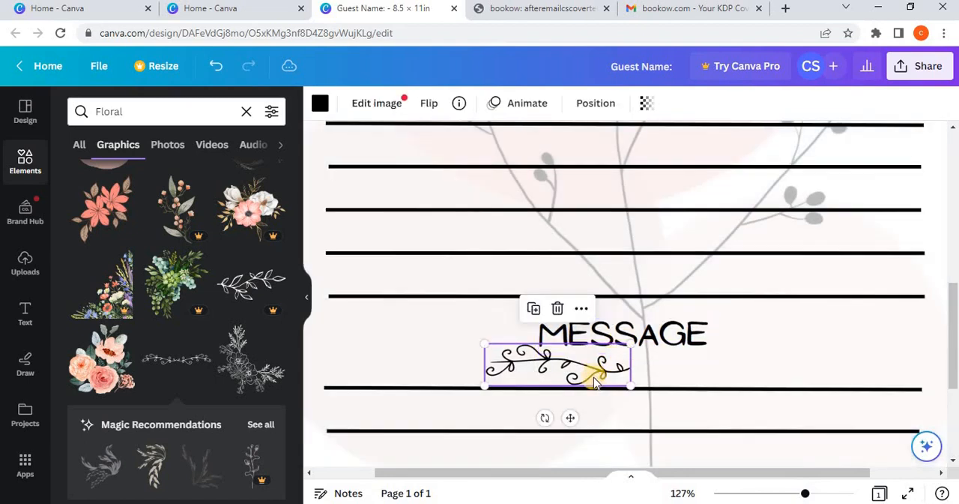
drag(528, 353, 499, 339)
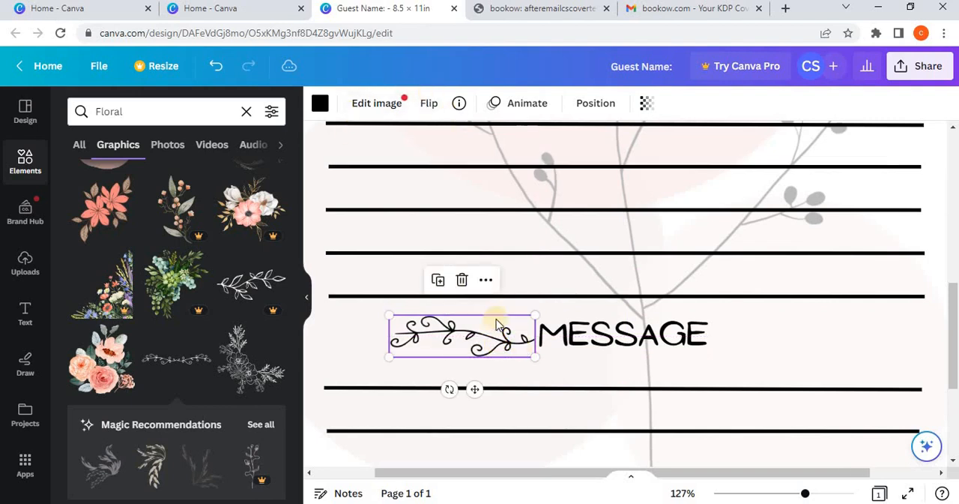
Step: Duplicate the half vine ornament and place the copy, flipped horizontally, directly right of the MESSAGE heading
click(441, 282)
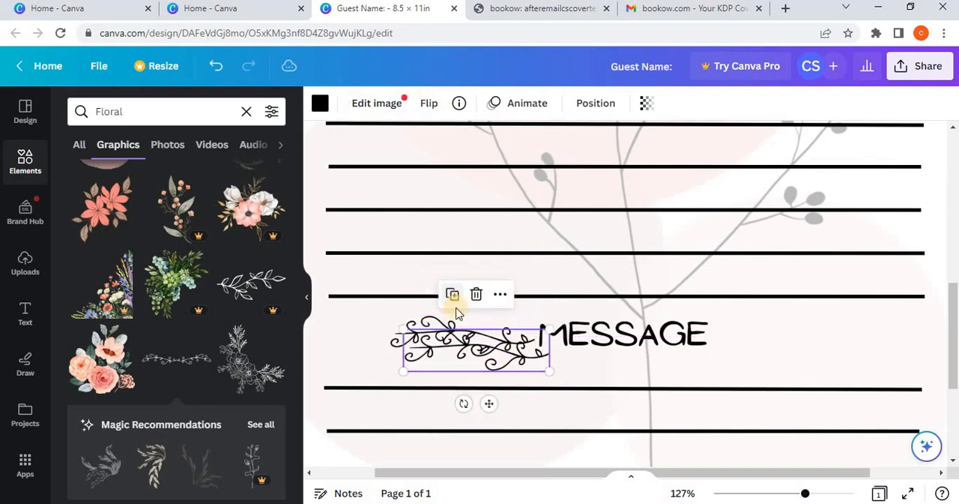
click(427, 104)
click(463, 139)
drag(503, 342, 814, 332)
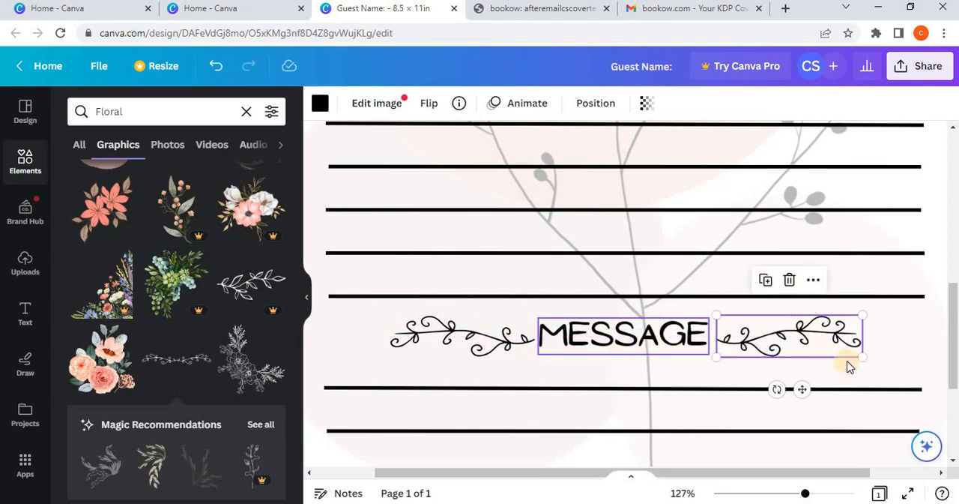
Step: Shift the MESSAGE heading slightly so it sits evenly between the two vine ornaments
drag(606, 348, 606, 349)
click(672, 374)
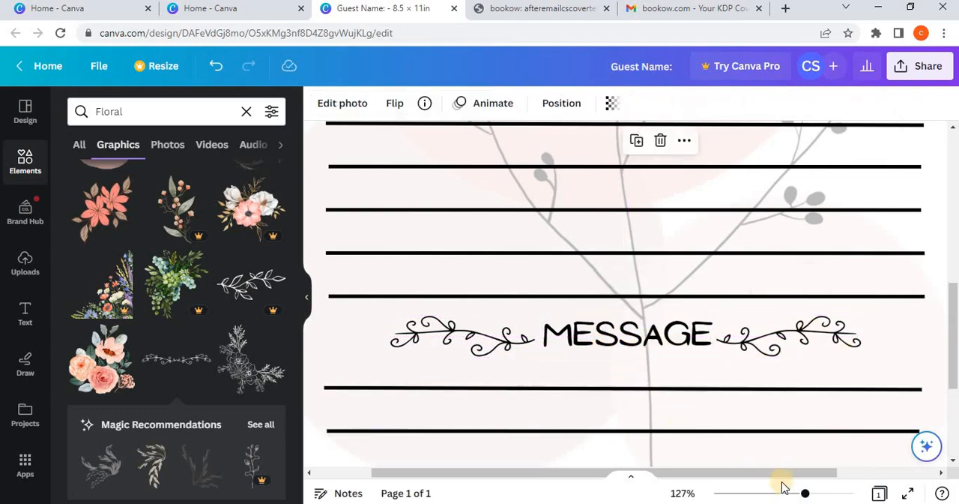
drag(800, 494, 778, 493)
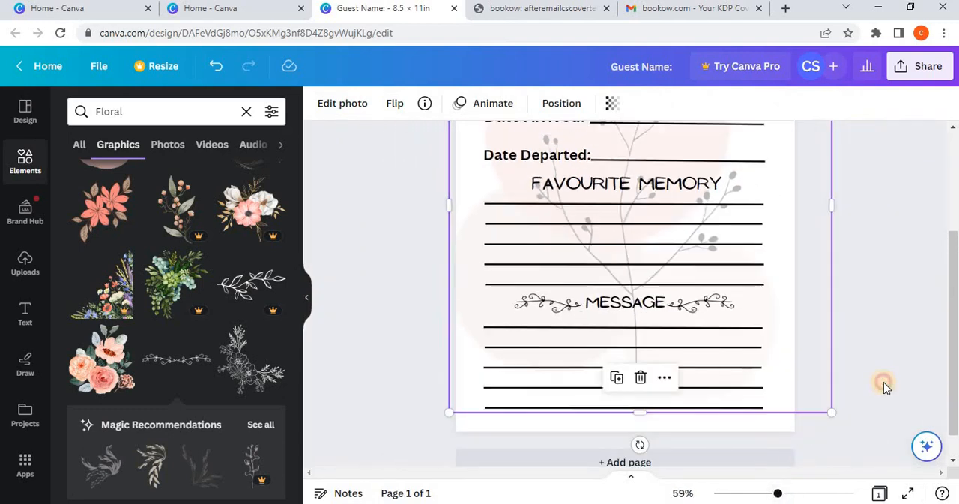
click(883, 382)
scroll(883, 381, up, 3)
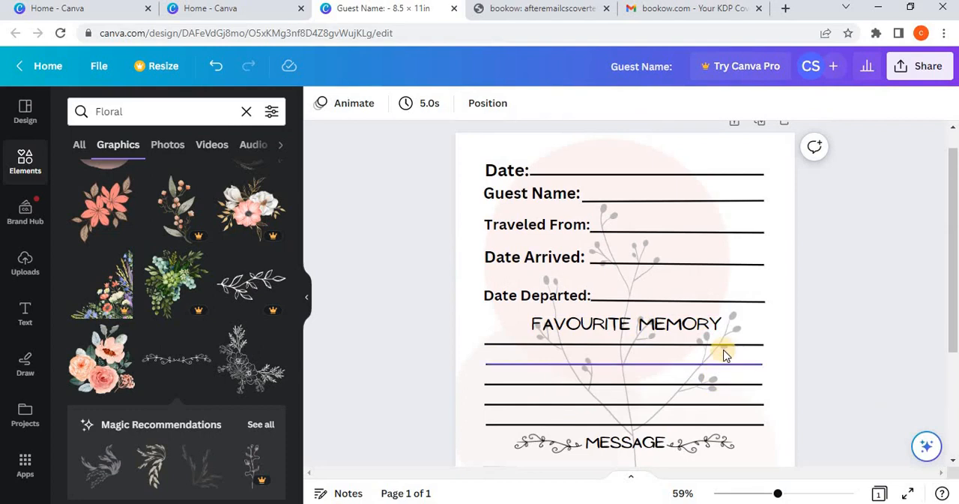
scroll(682, 360, down, 2)
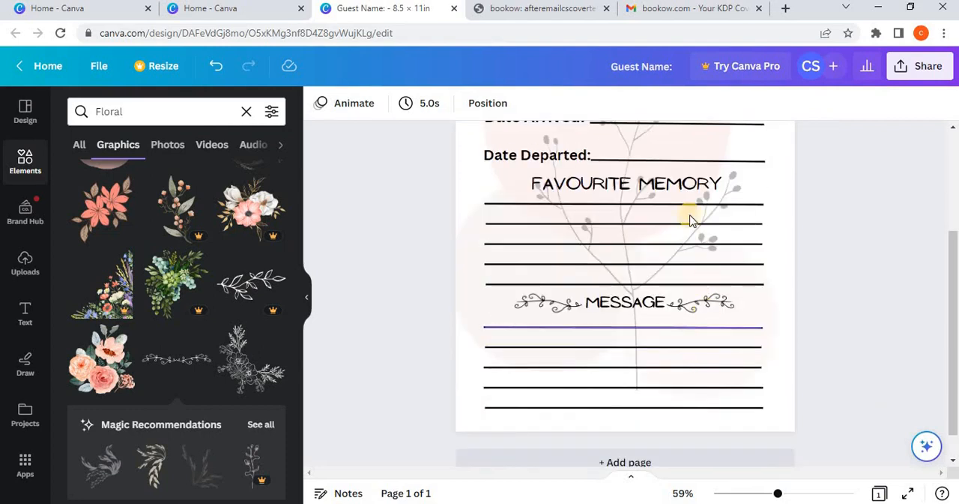
Step: Search the elements for hearts and insert the graphic of five scattered heart outlines
click(246, 111)
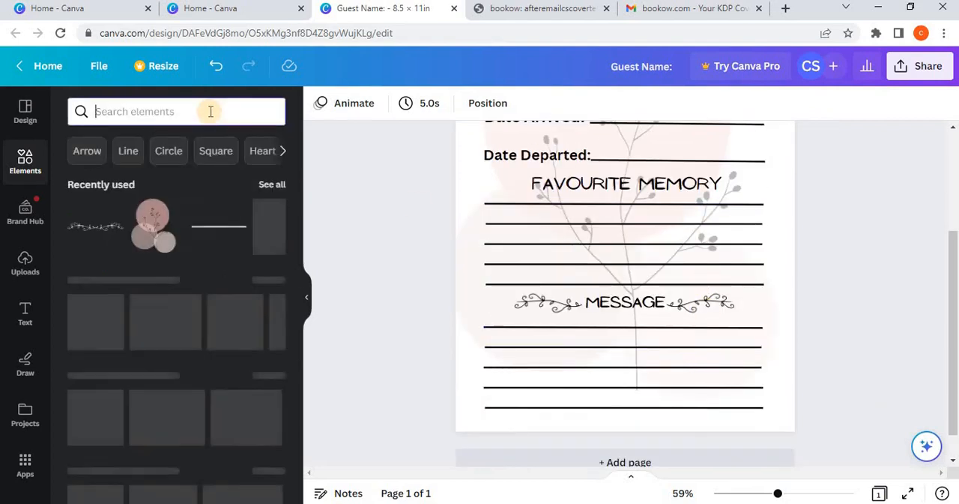
text(hearts)
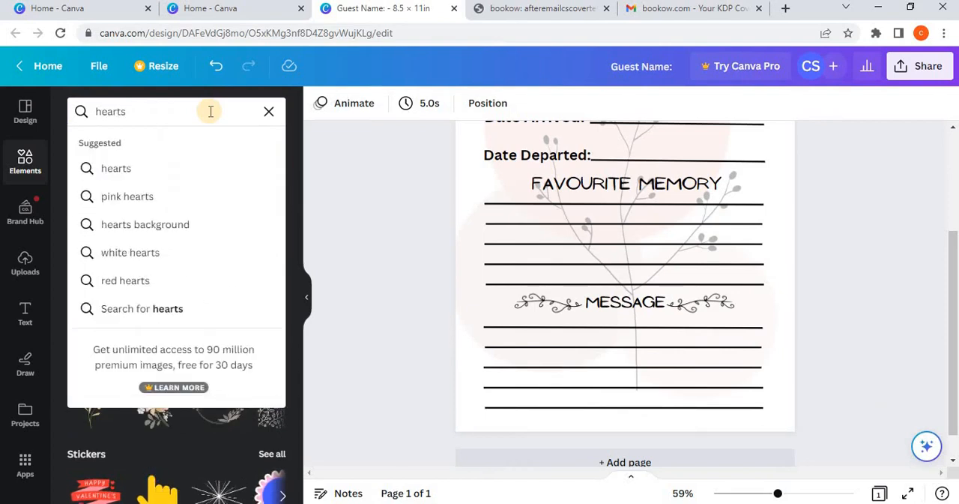
key(Return)
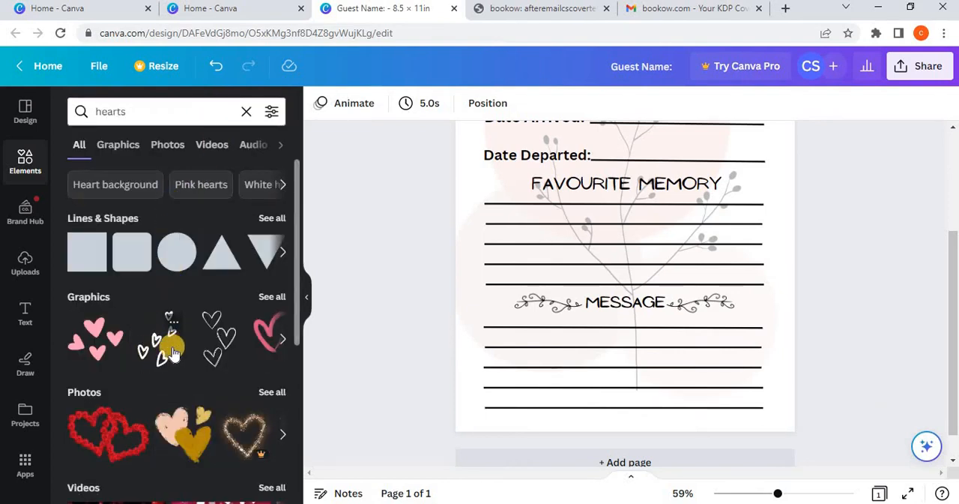
click(157, 346)
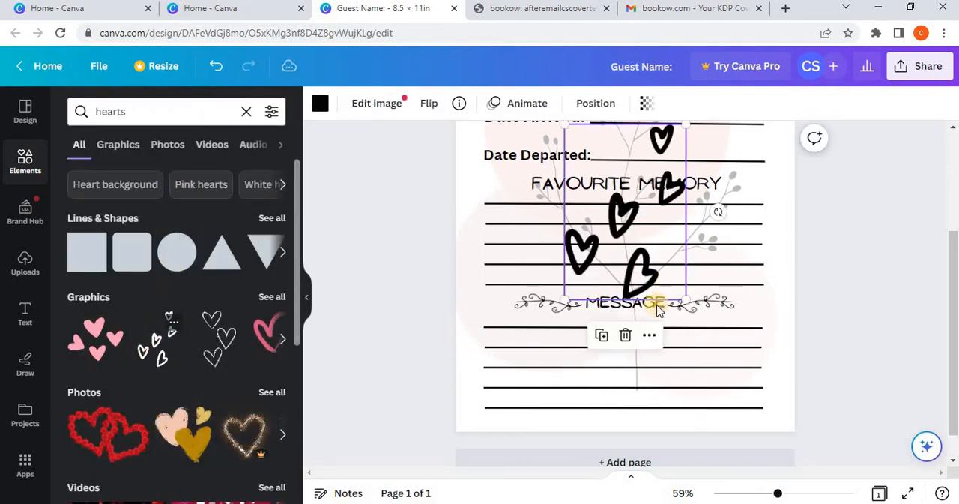
Step: Shrink the five-heart graphic to about 1.9 × 2.7 in and place it at the right end of the FAVOURITE MEMORY lines
scroll(712, 248, up, 3)
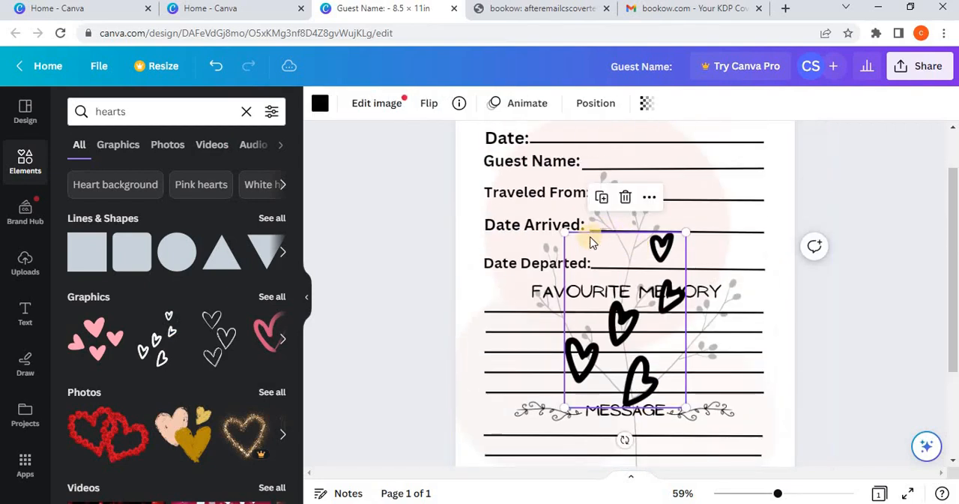
drag(620, 286, 630, 297)
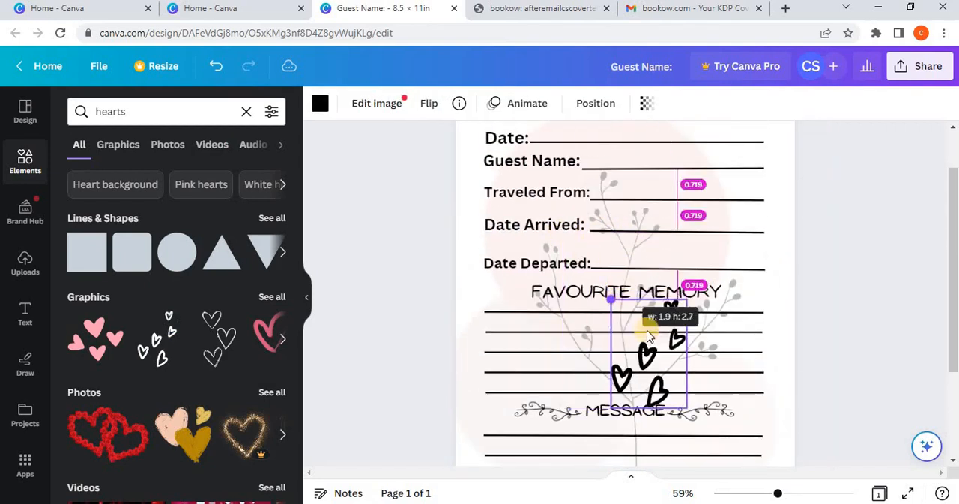
drag(678, 346, 736, 342)
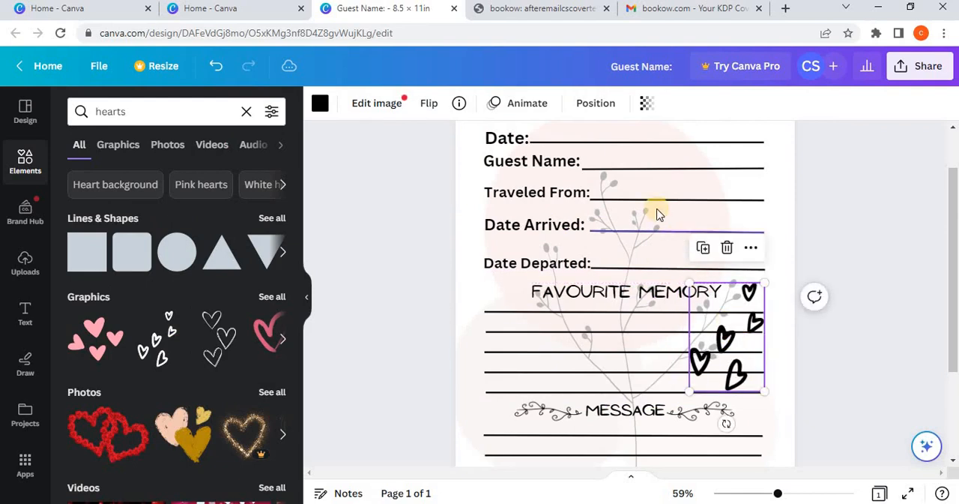
Step: Fade the five-heart graphic by setting its transparency to 27
right_click(730, 341)
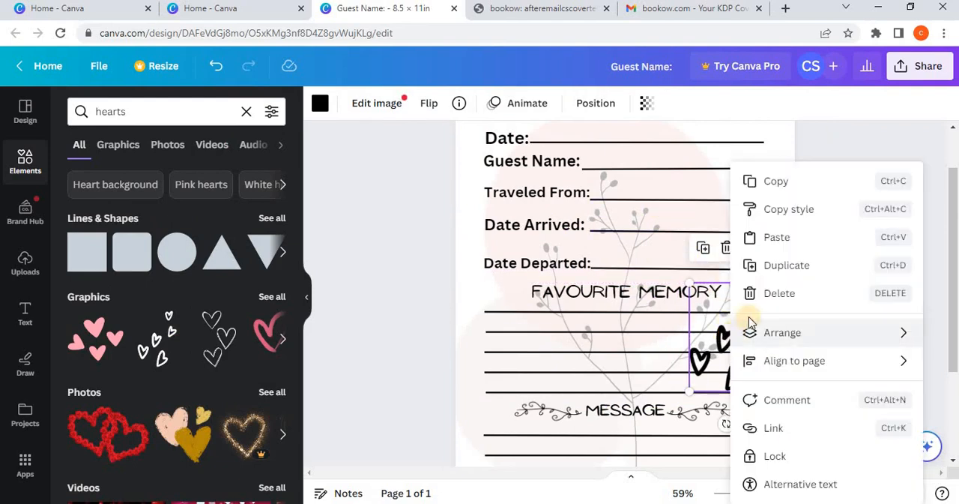
click(646, 108)
drag(574, 166, 530, 164)
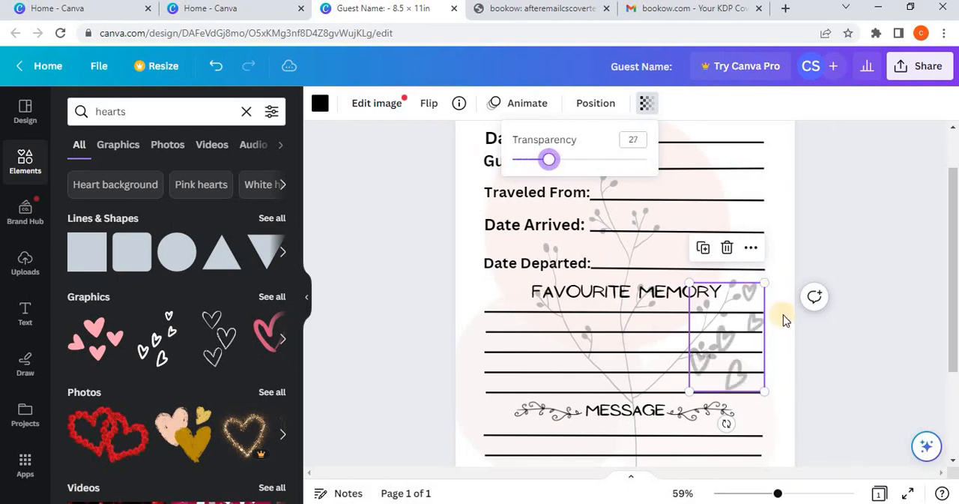
click(830, 349)
click(830, 349)
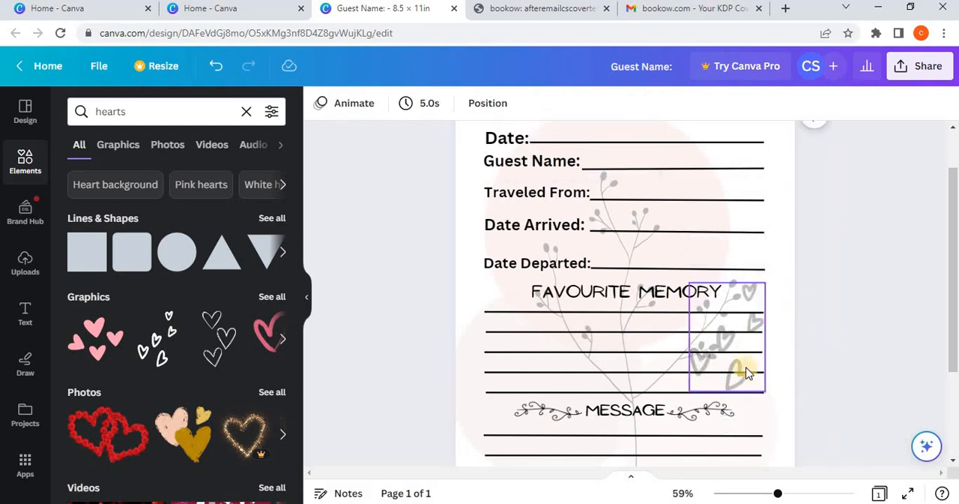
Step: Insert the graphic of three sketched heart outlines and flip it horizontally
scroll(619, 337, down, 3)
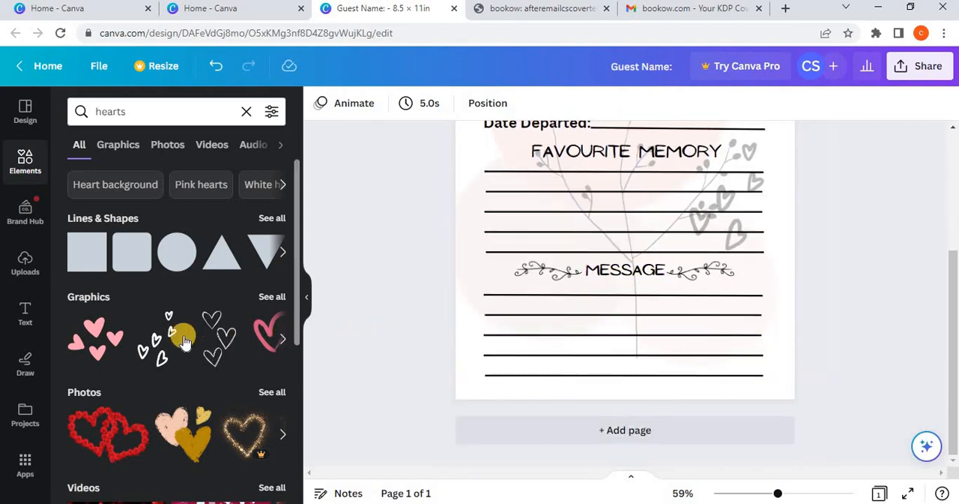
click(207, 347)
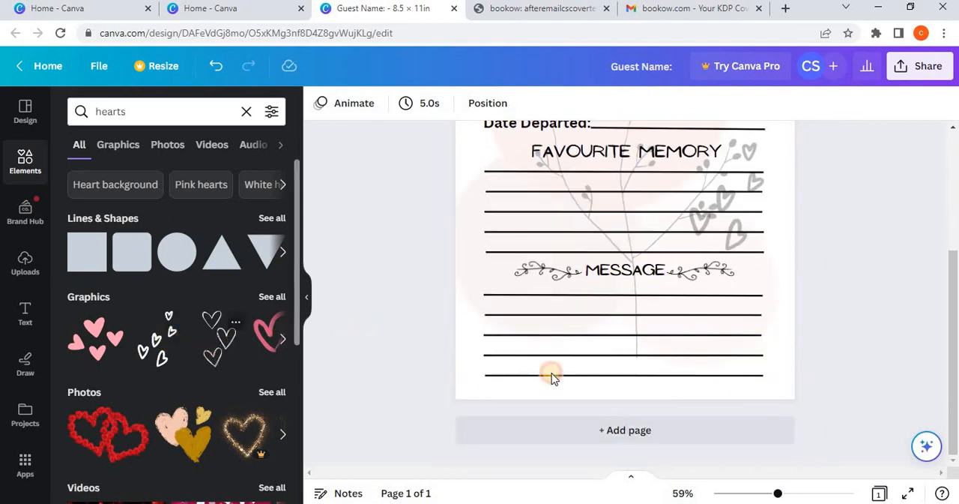
drag(599, 327, 568, 457)
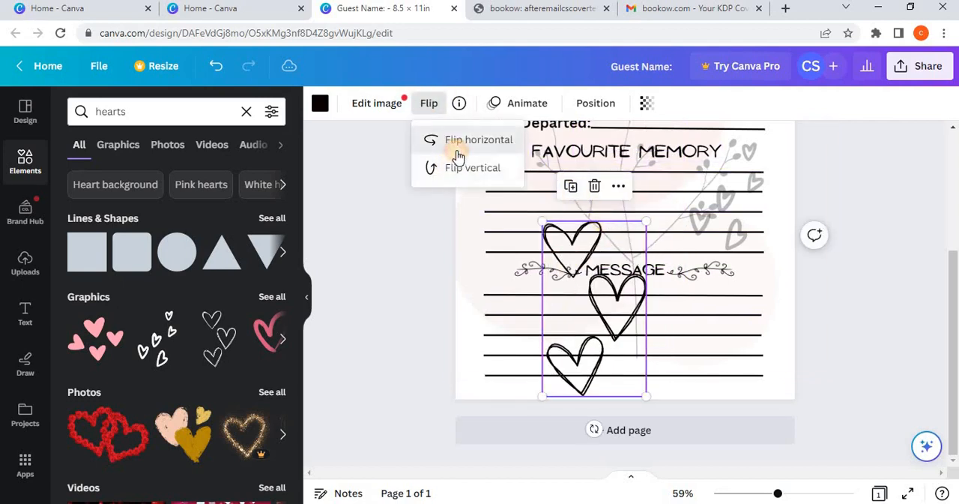
click(456, 154)
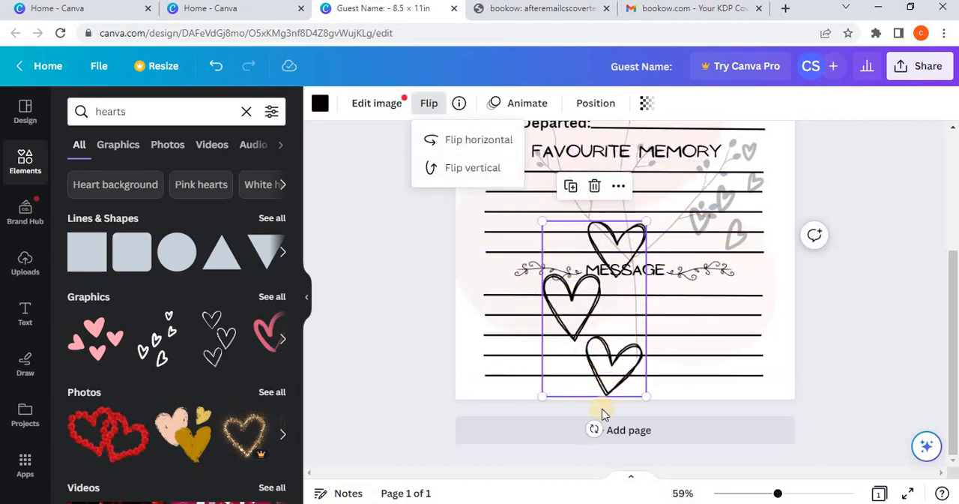
Step: Rotate the three-heart graphic to about -23° and shrink it to fit over the MESSAGE writing lines
drag(593, 429, 637, 404)
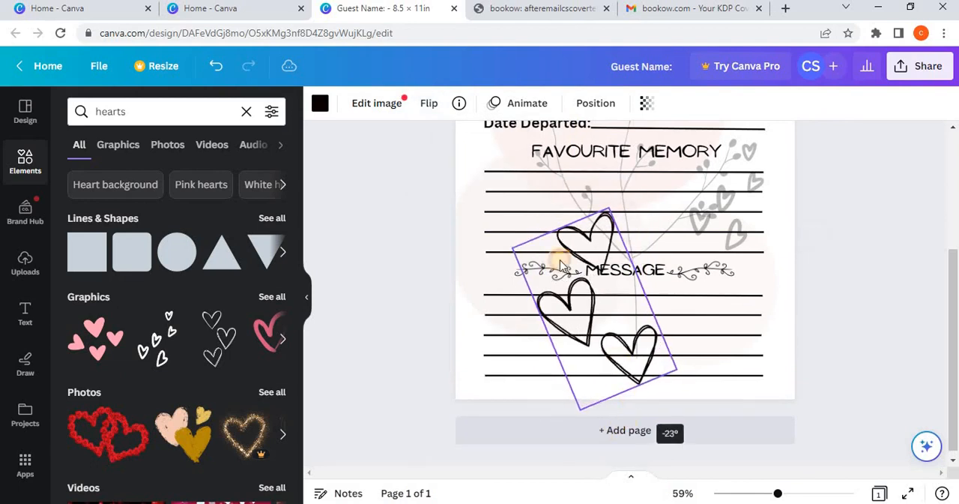
drag(510, 250, 602, 314)
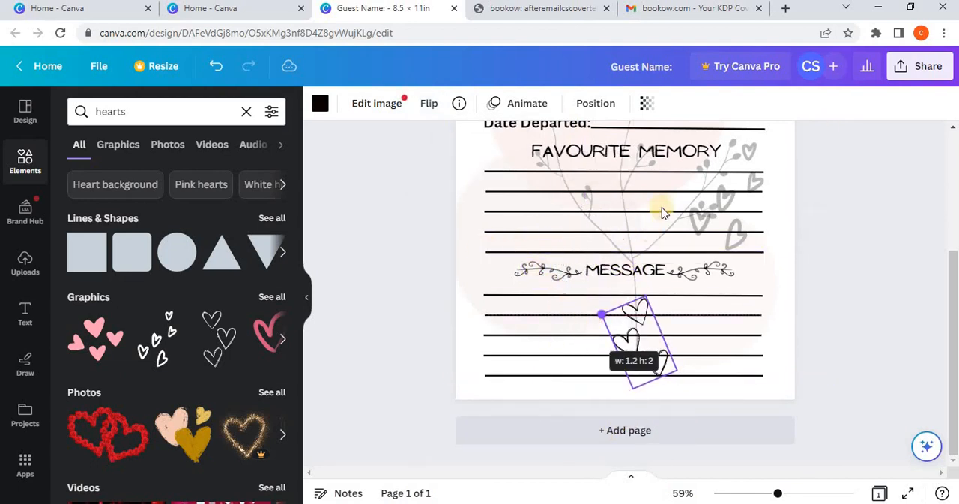
Step: Fade the three-heart graphic to a transparency of 28 and move it to the left end of the MESSAGE writing lines
click(658, 104)
drag(634, 159, 550, 159)
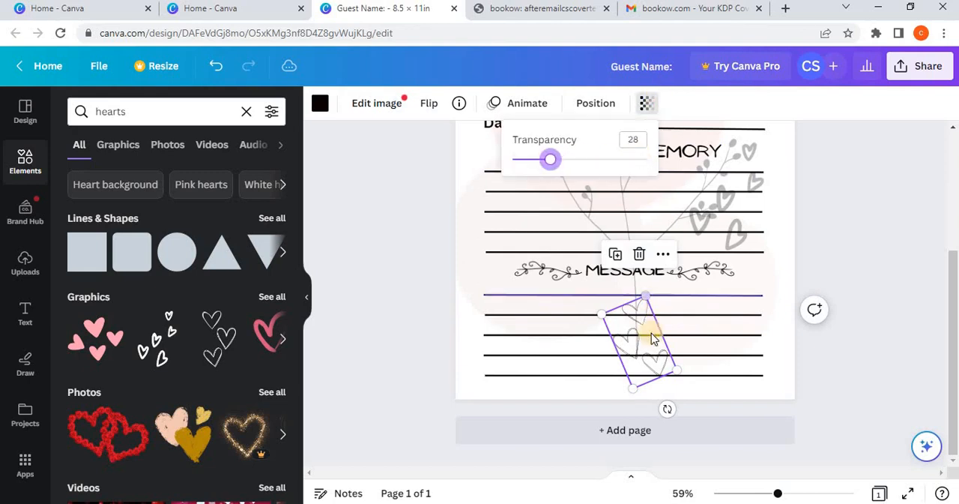
drag(632, 342, 515, 332)
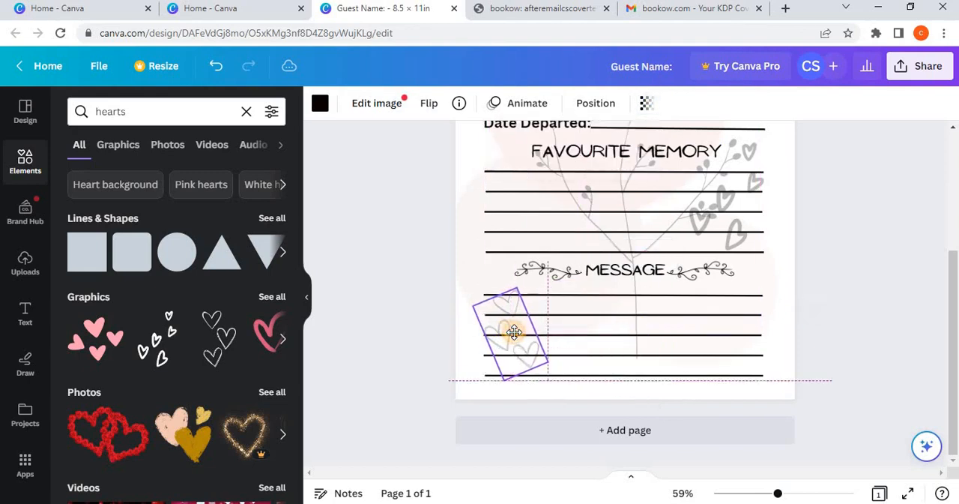
click(872, 310)
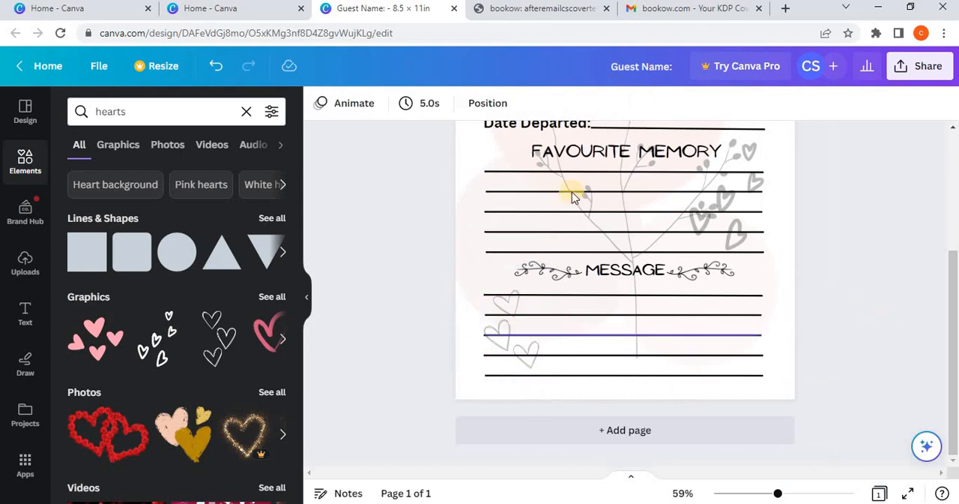
Step: Fade the five-heart graphic beside the FAVOURITE MEMORY lines further by setting its transparency to 17
click(731, 217)
click(646, 104)
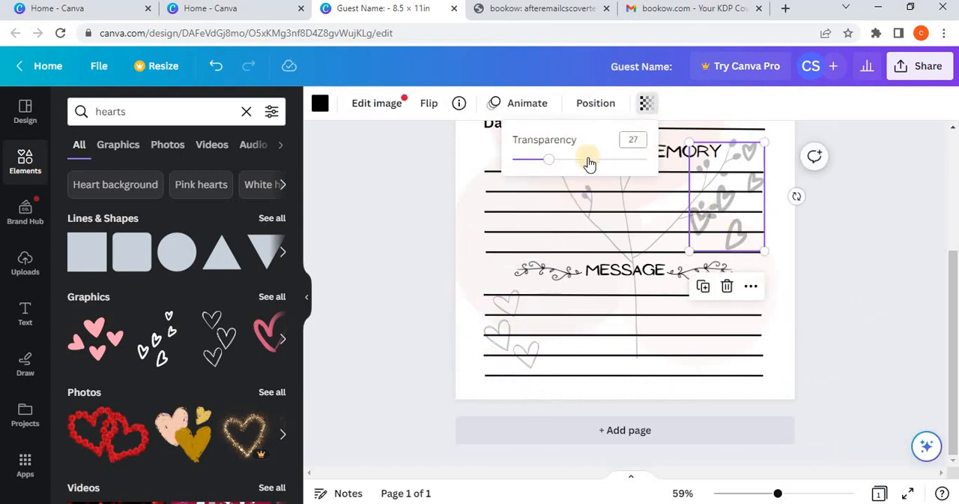
drag(548, 157, 535, 159)
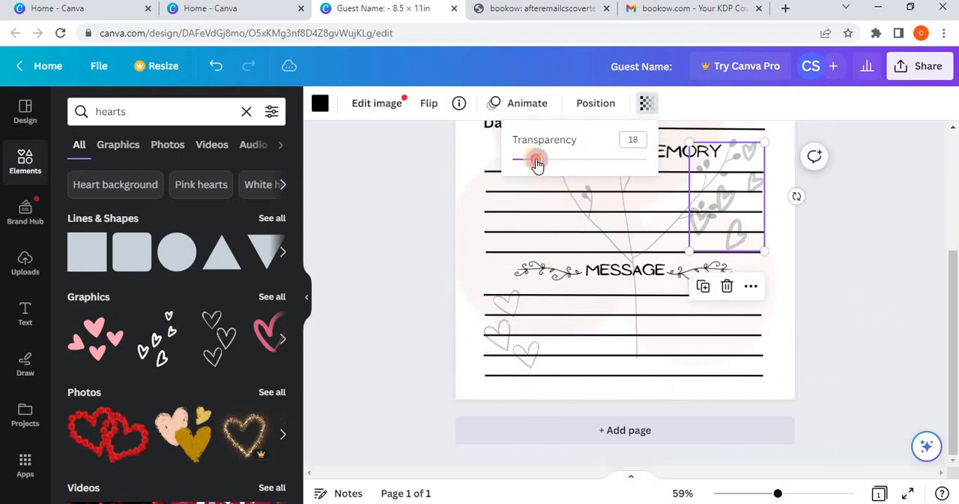
Step: Fade the three-heart graphic over the MESSAGE lines further by lowering its transparency value, and deselect it
click(522, 343)
click(646, 103)
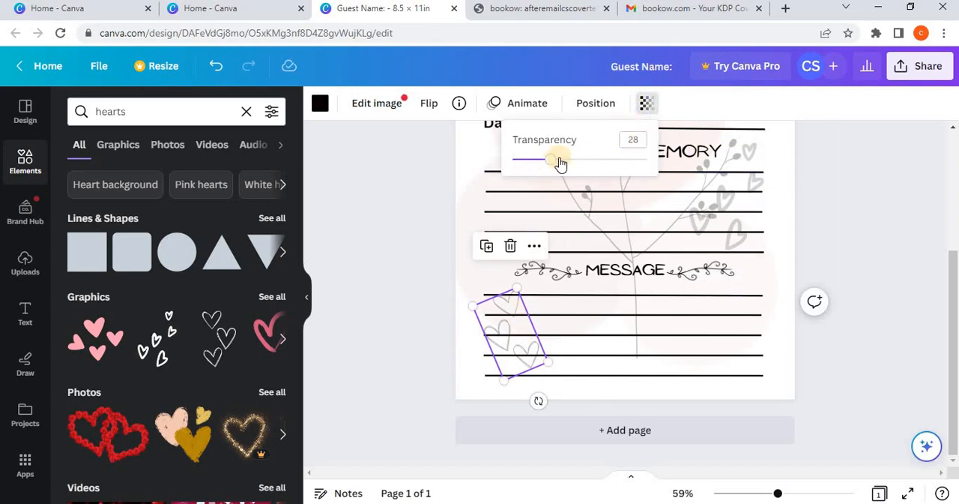
drag(561, 164, 535, 160)
click(830, 450)
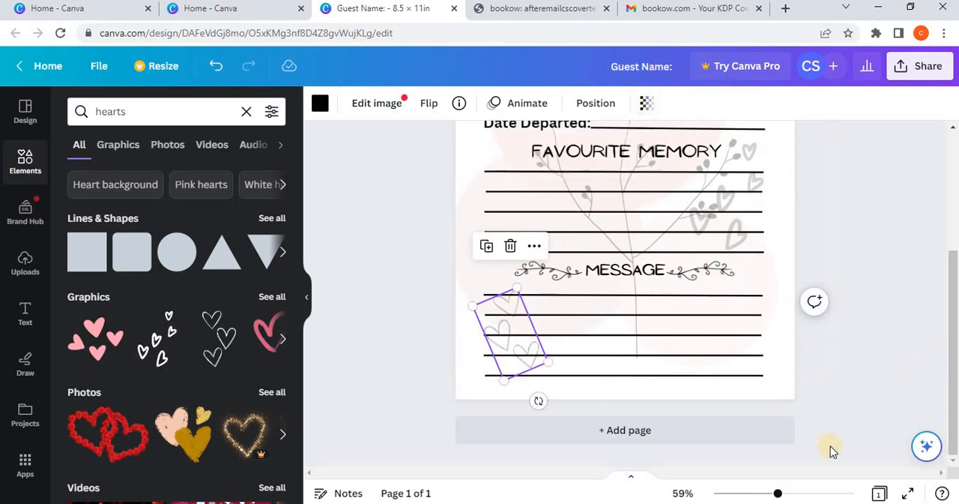
click(857, 422)
Step: Show the pages as a thumbnail grid and duplicate the guest book page repeatedly until there are at least 21 identical pages
drag(778, 493, 761, 493)
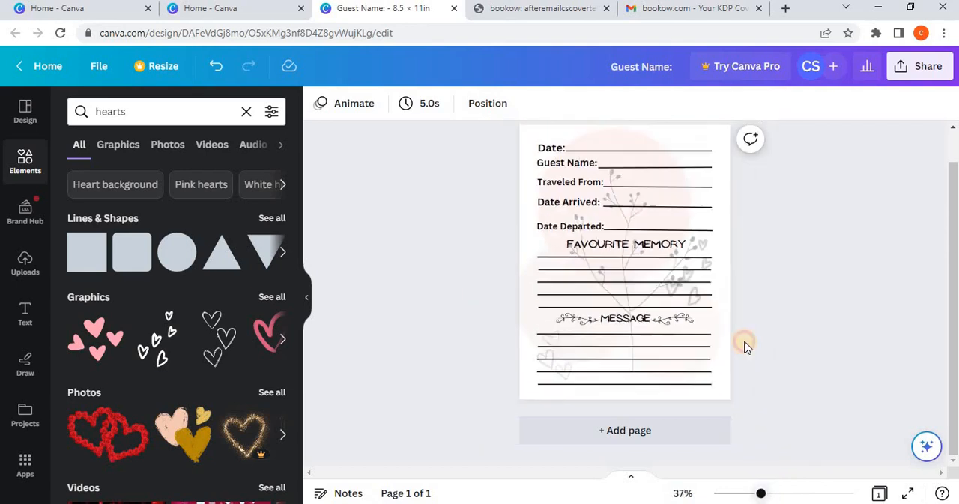
scroll(746, 327, up, 2)
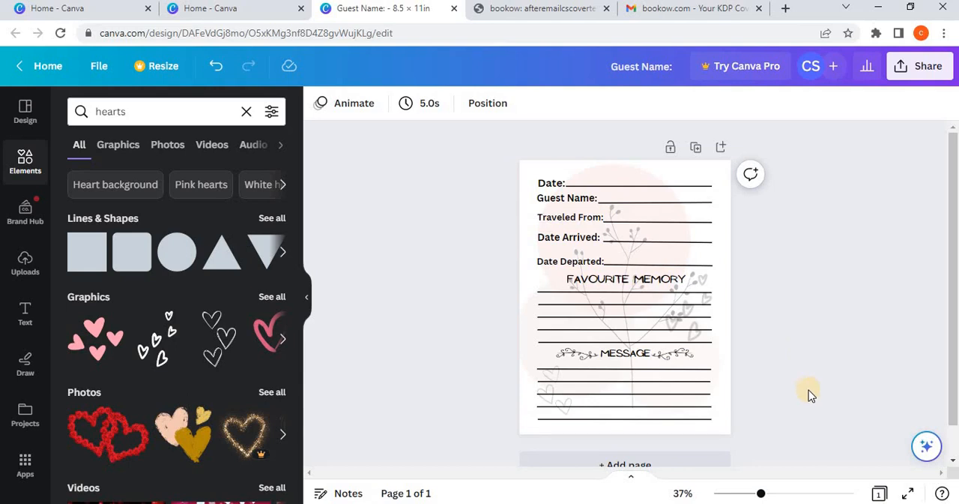
click(880, 494)
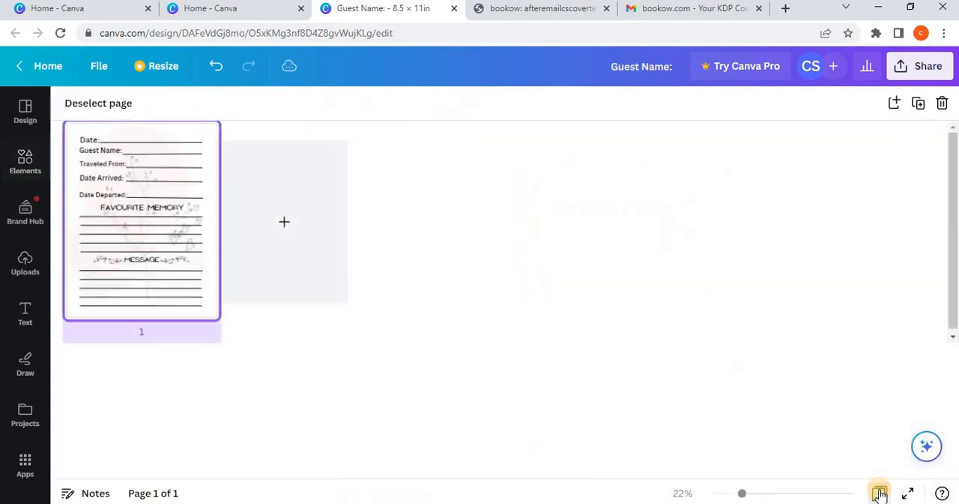
click(921, 103)
click(921, 103)
click(921, 103)
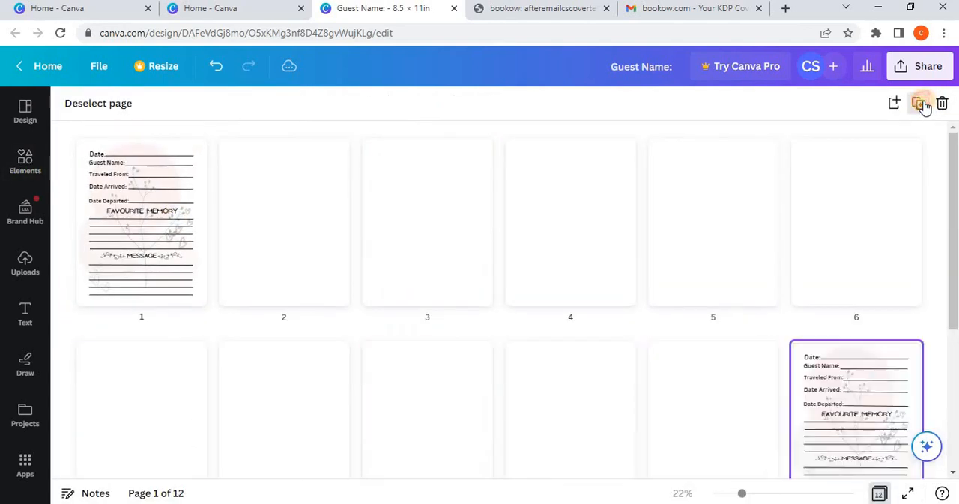
click(921, 104)
click(921, 104)
click(921, 103)
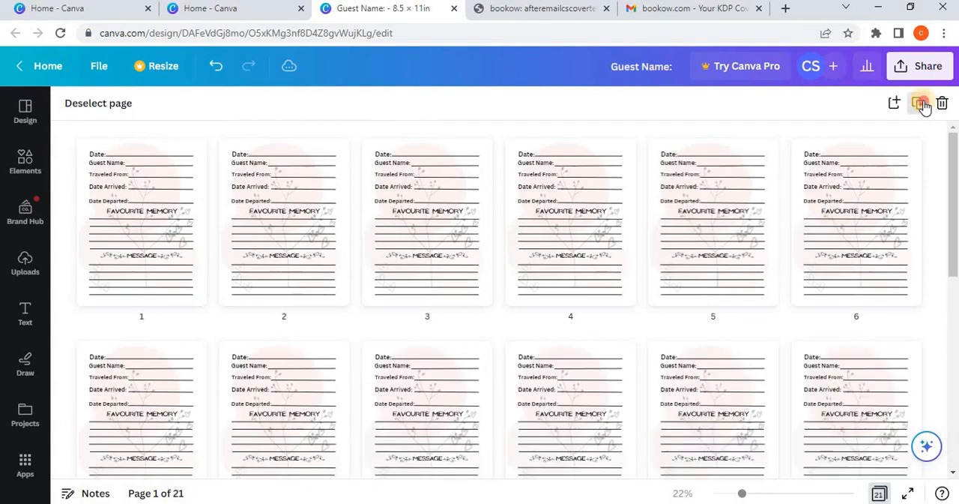
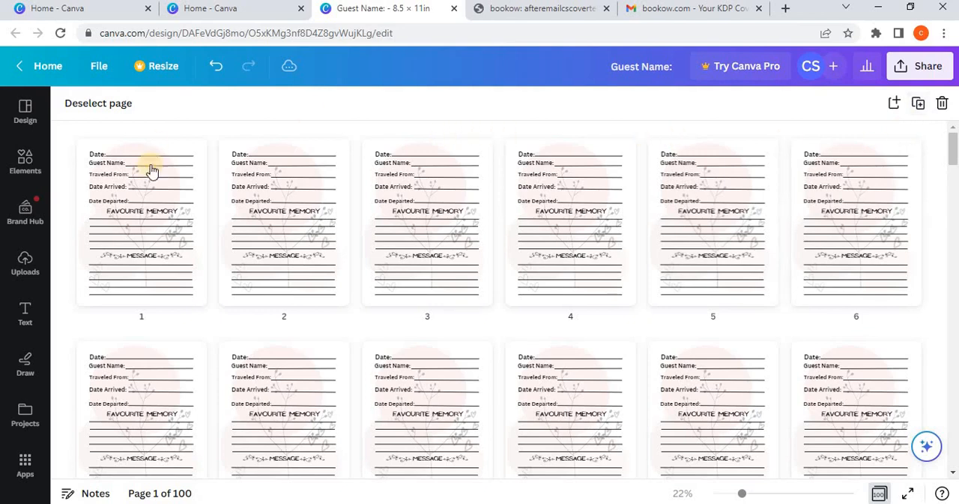
Step: Leave the thumbnail grid and look through the duplicated guest book pages from page 100 back to page 1
click(881, 493)
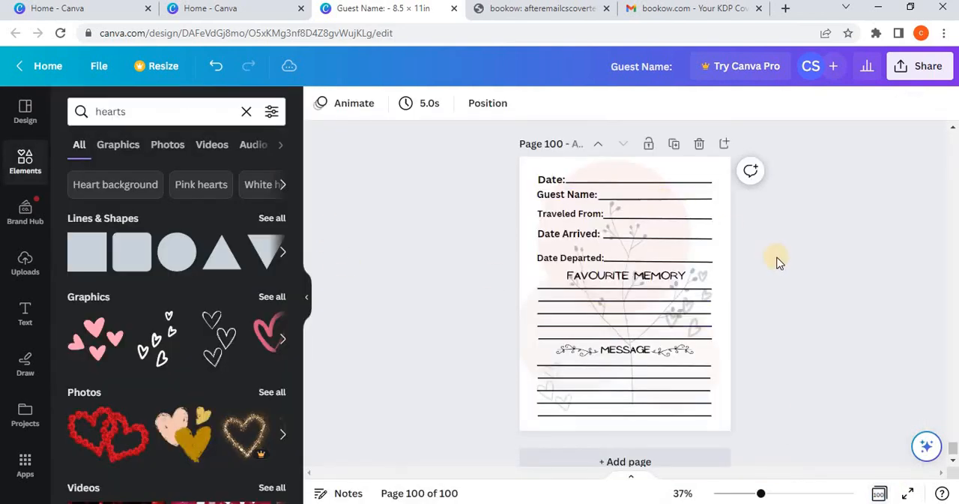
scroll(772, 270, down, 1)
scroll(766, 281, up, 5)
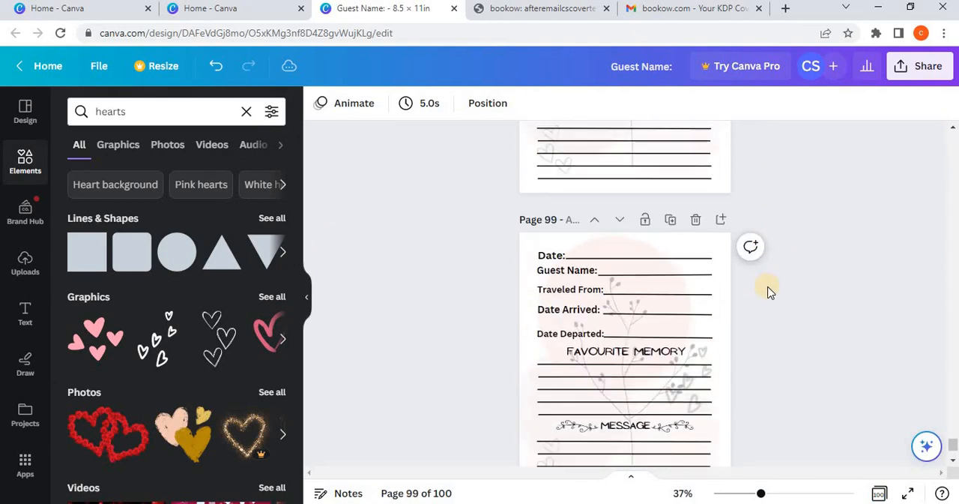
scroll(767, 290, up, 20)
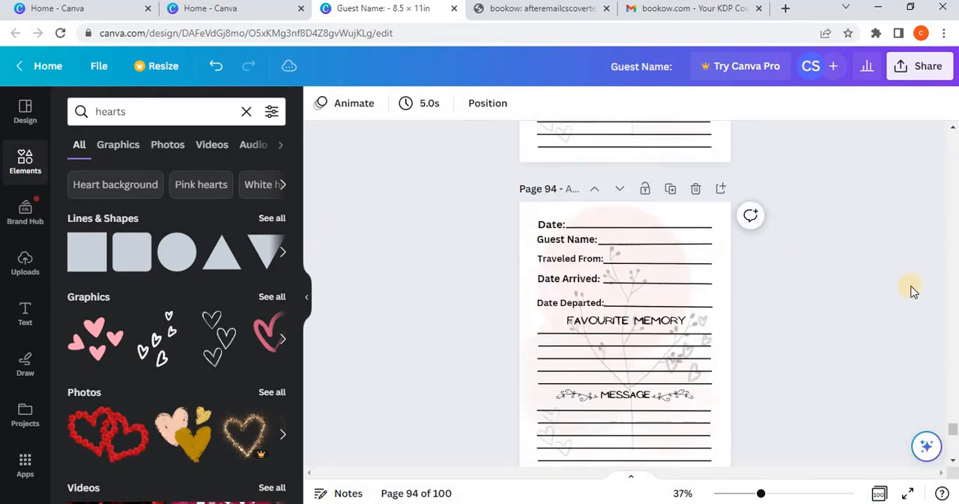
scroll(913, 291, up, 3)
drag(956, 356, 956, 137)
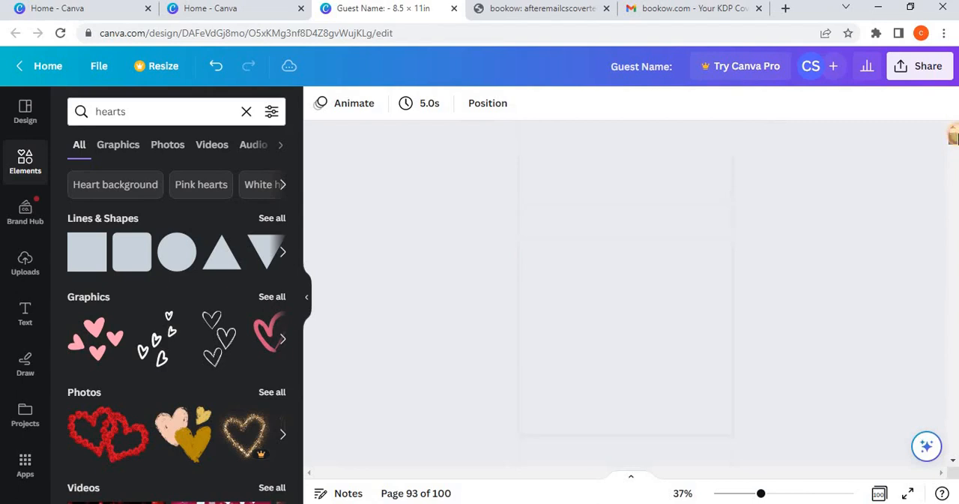
scroll(878, 270, down, 1)
scroll(869, 274, up, 1)
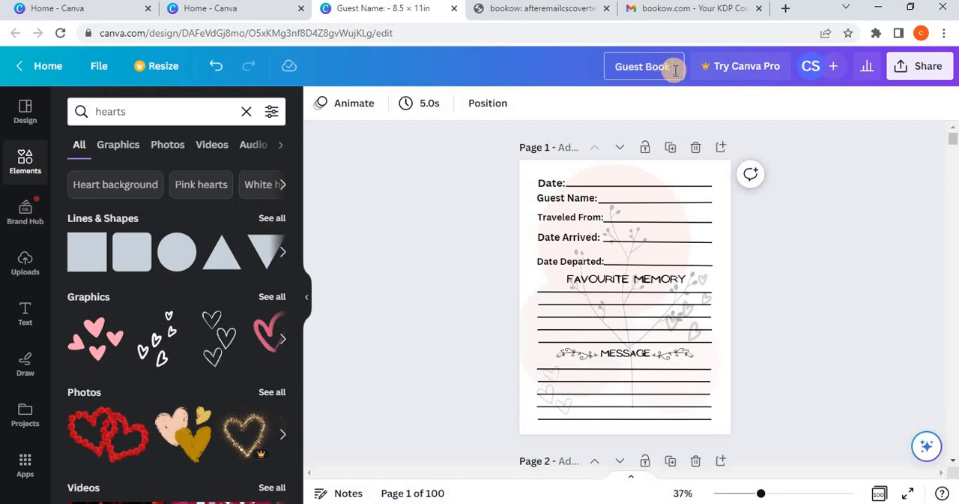
Step: Title the design "Guest Book Manuscript"
text(anuscript)
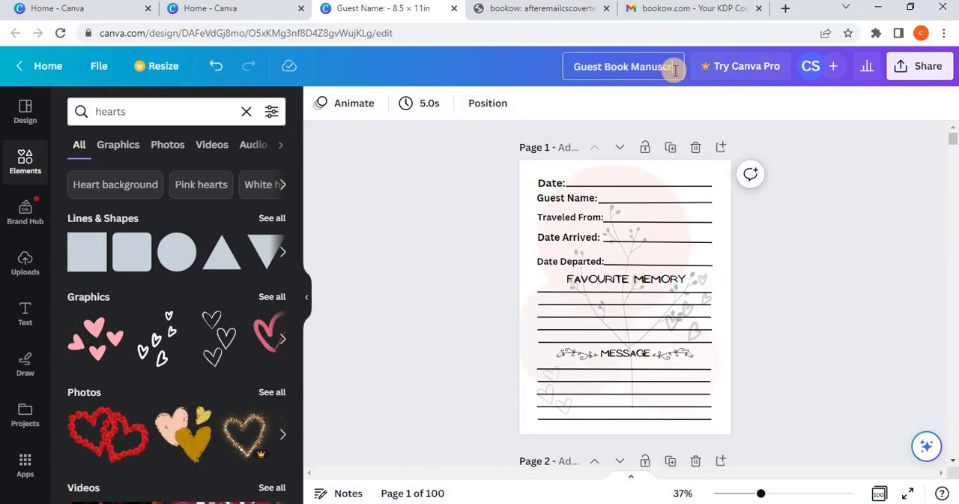
click(919, 222)
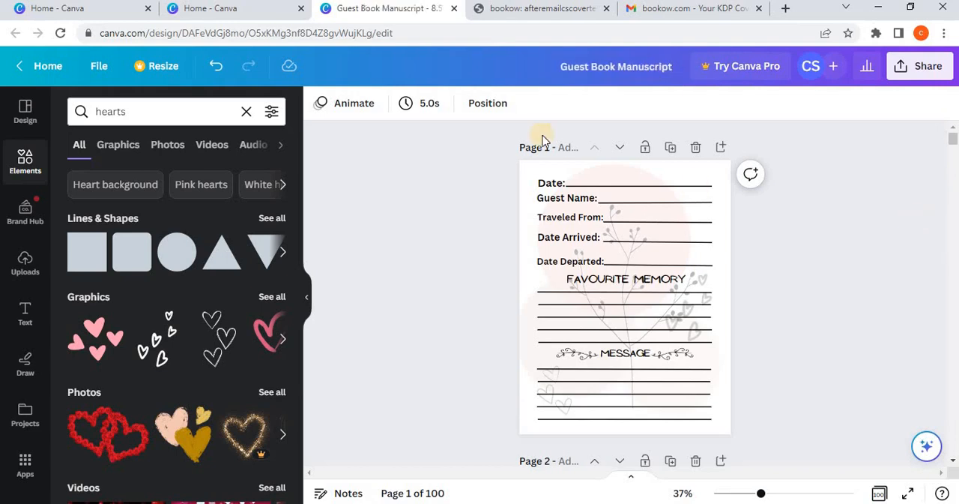
Step: Check the full cover size in the KDP paperback template image, and create a blank 17.475 × 11.25 in design in Canva
click(254, 8)
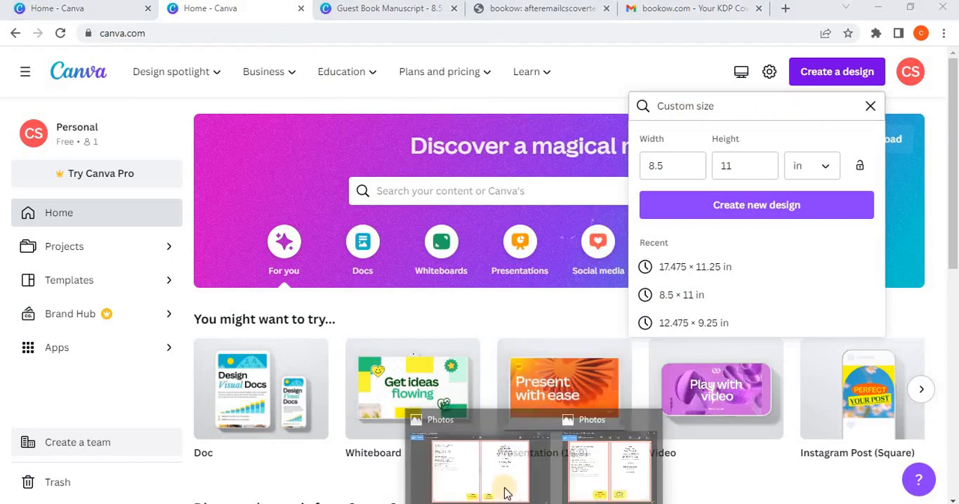
click(481, 453)
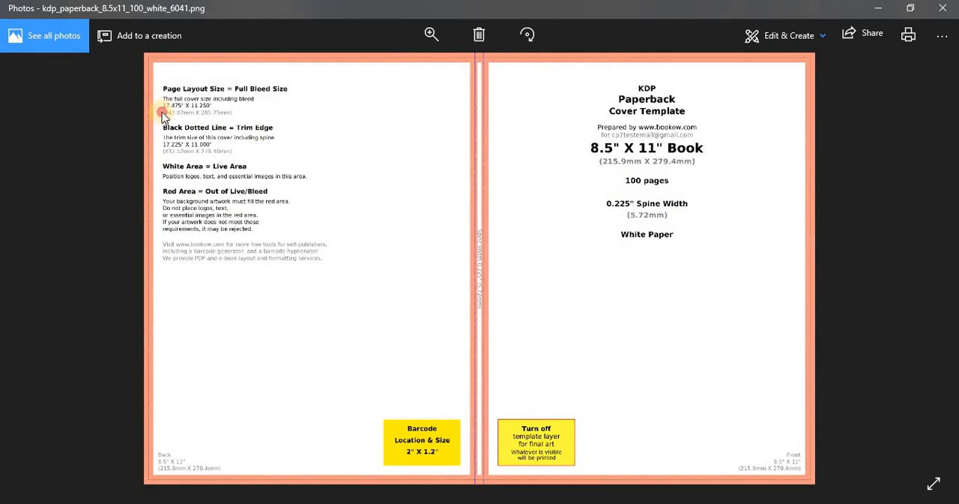
scroll(210, 99, up, 3)
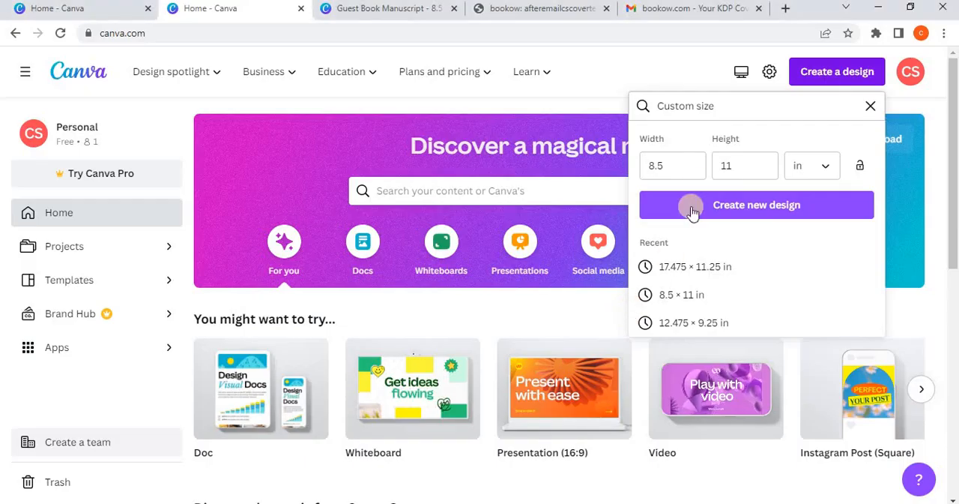
click(694, 270)
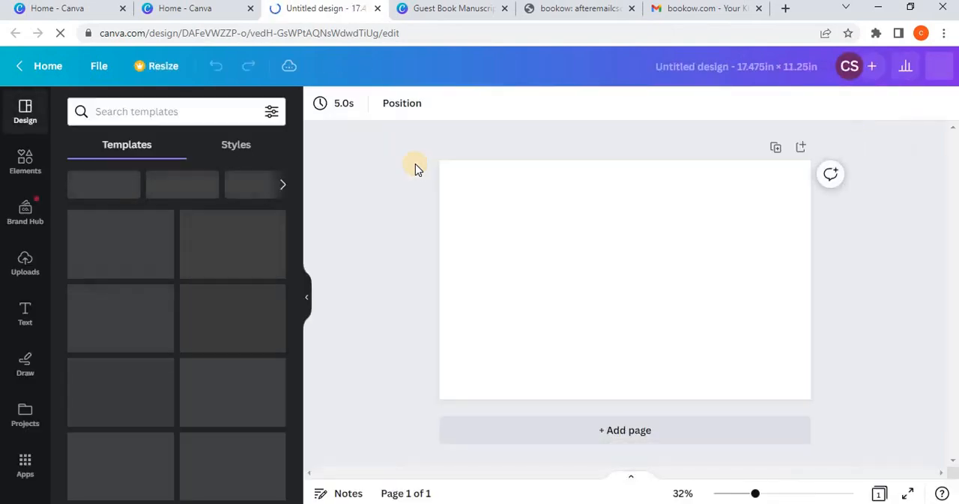
Step: Search the design templates for "Guest Book"
click(184, 121)
text(G)
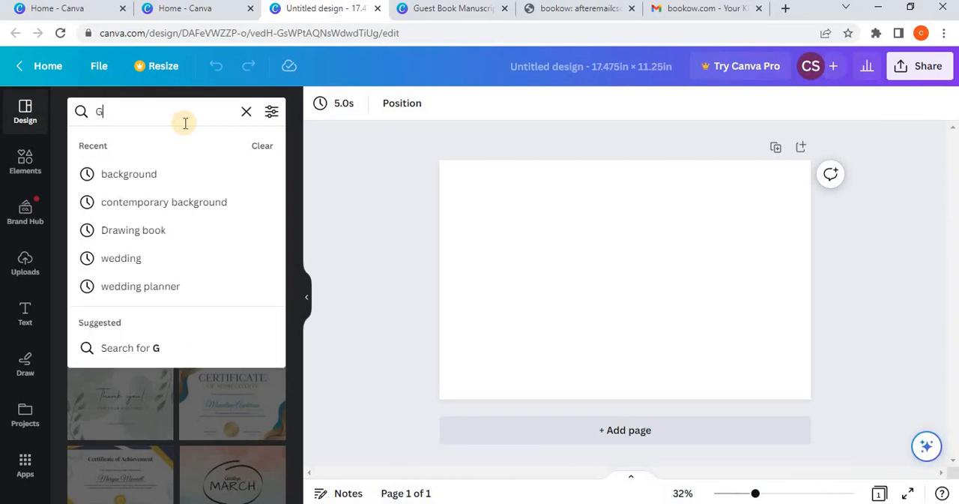
text(uest Book)
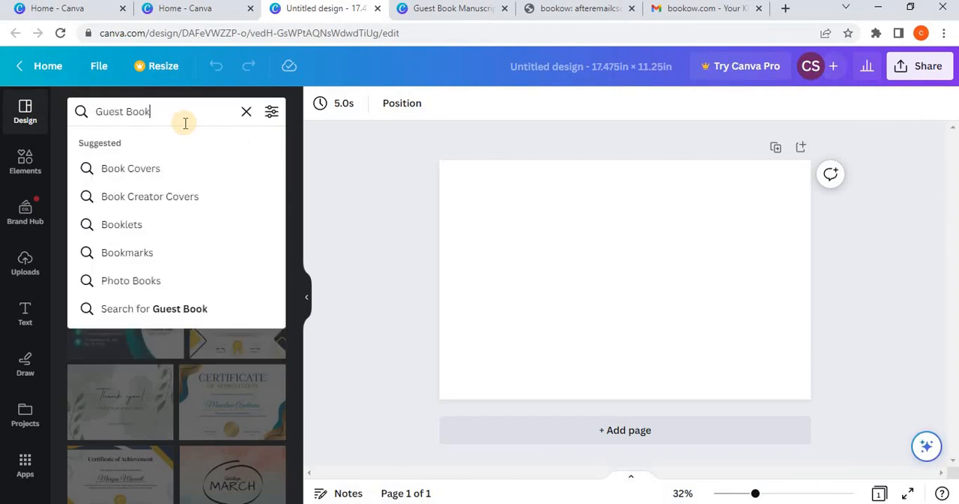
key(Return)
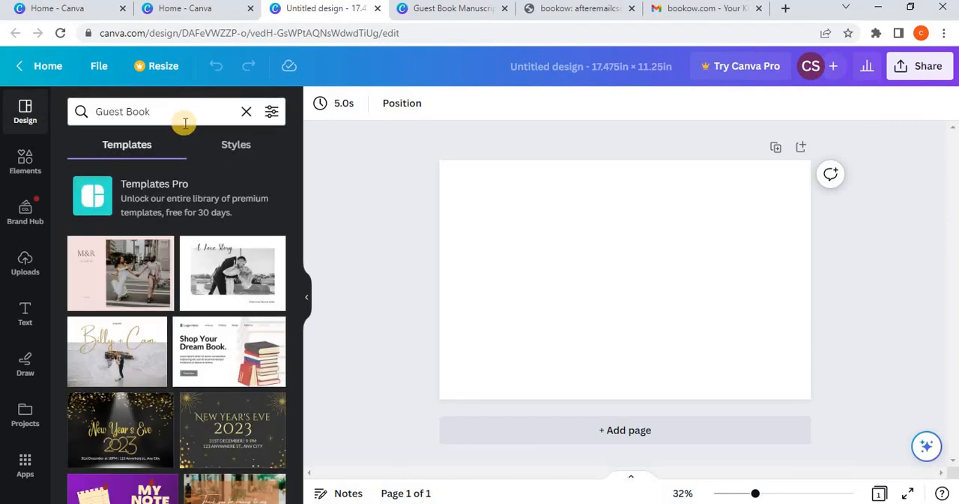
Step: Browse the template results and apply the free "Thank You for coming to our wedding" design with red and purple flowers
scroll(181, 255, down, 1)
scroll(183, 259, down, 2)
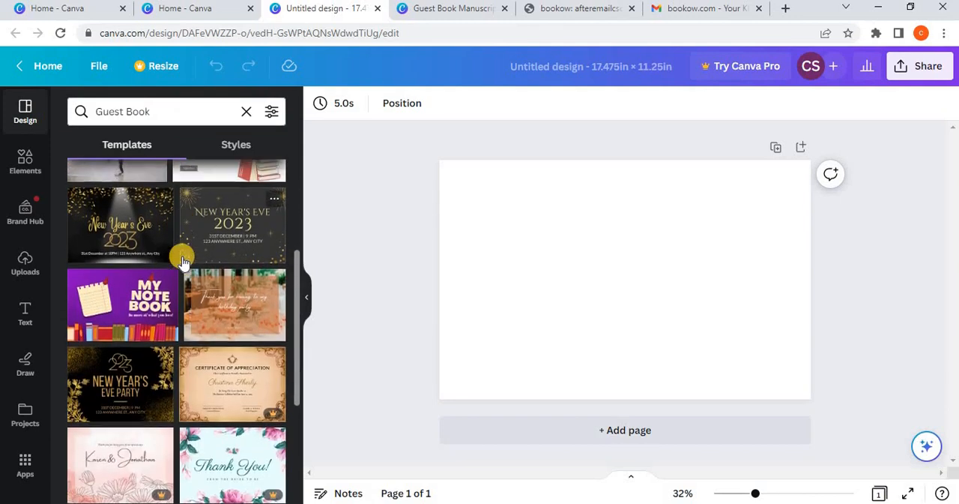
scroll(184, 257, down, 1)
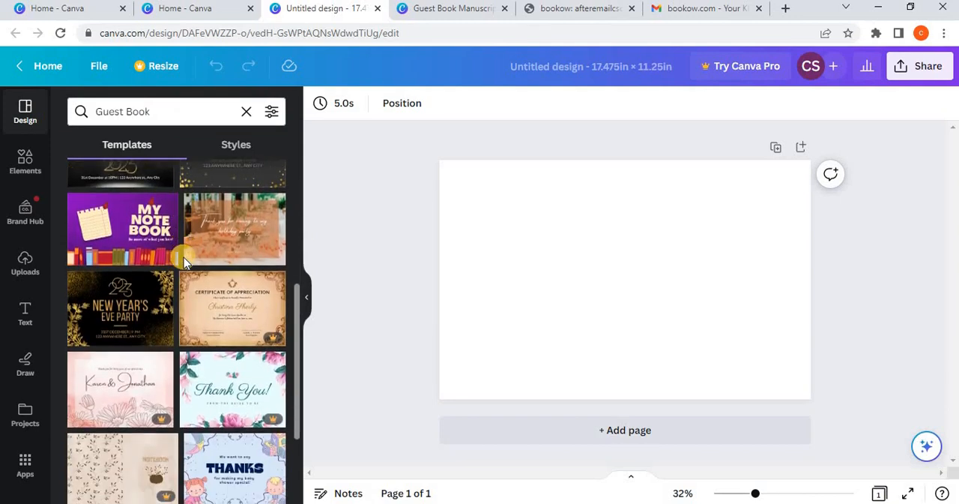
scroll(183, 257, down, 1)
scroll(186, 265, down, 1)
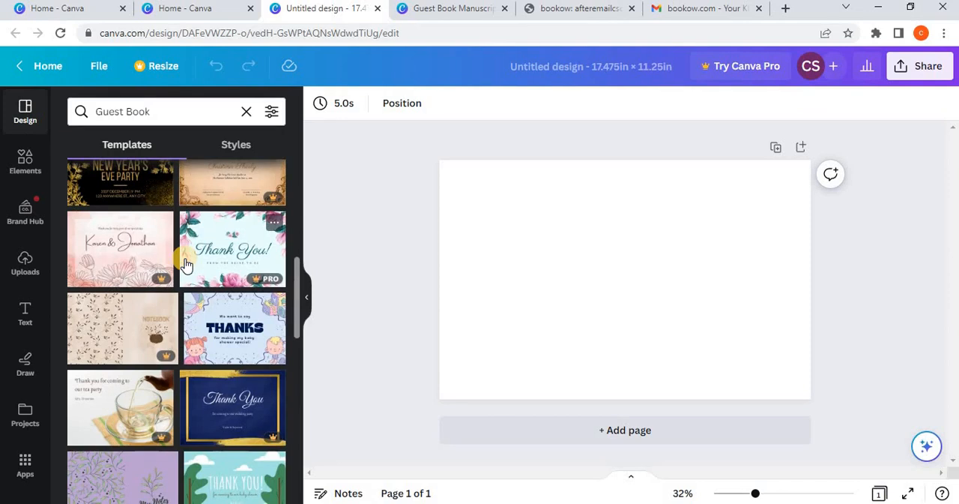
scroll(186, 265, down, 2)
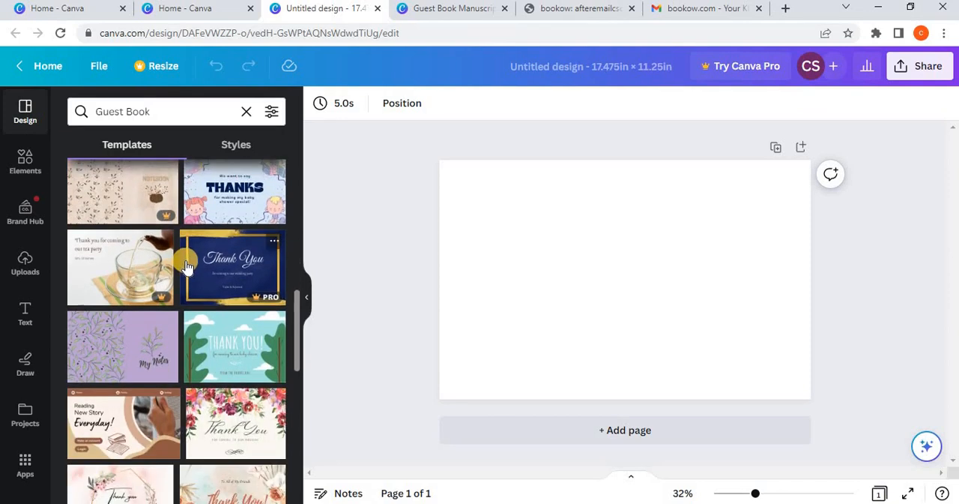
scroll(186, 266, down, 1)
scroll(186, 266, down, 1)
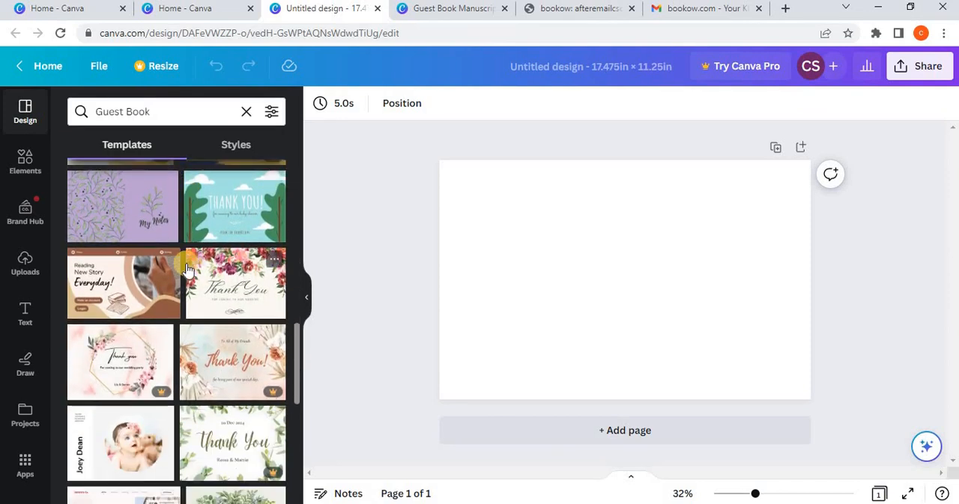
scroll(188, 270, down, 1)
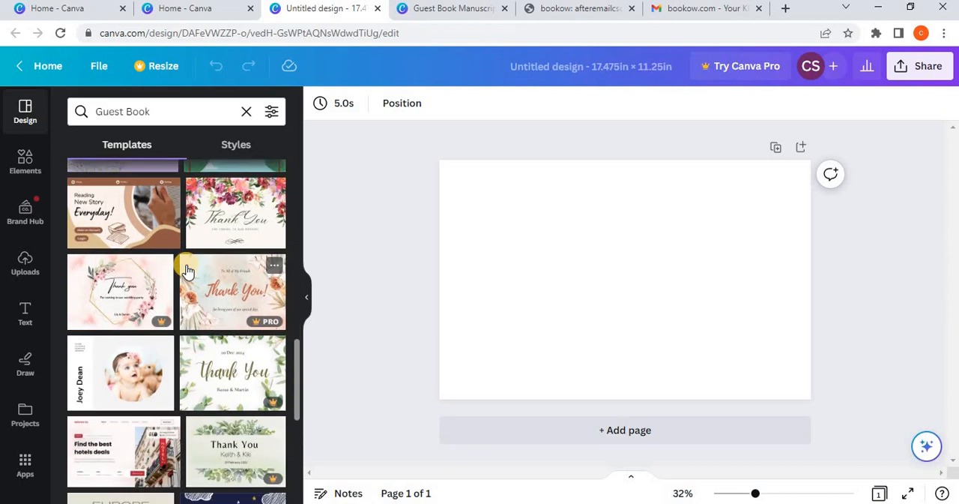
scroll(190, 281, up, 2)
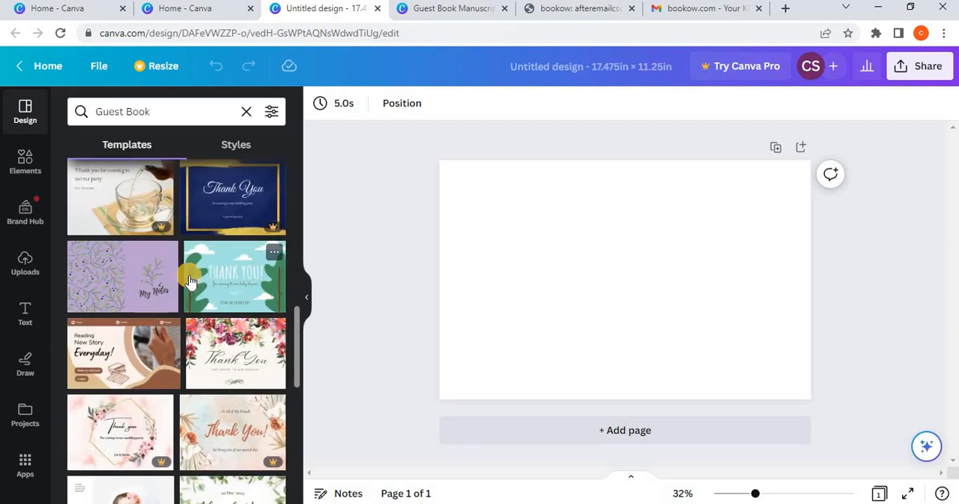
scroll(191, 281, down, 4)
scroll(195, 281, down, 1)
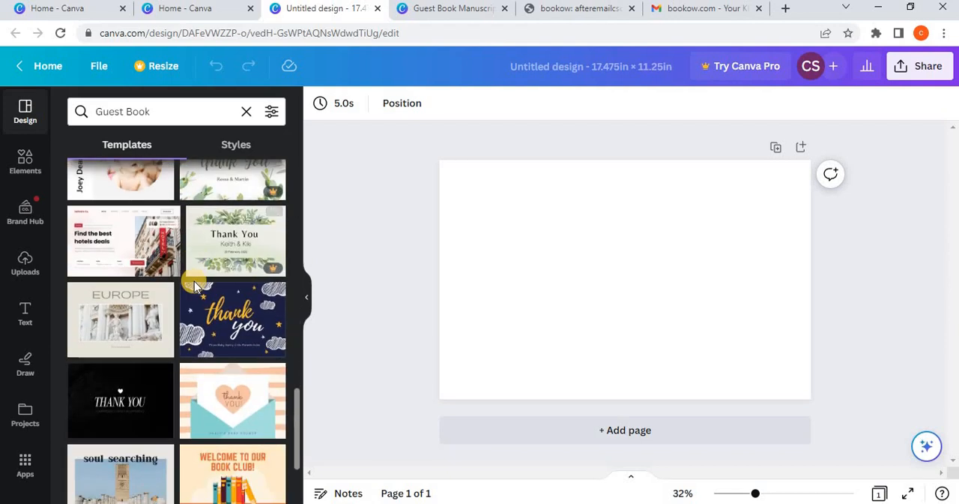
scroll(194, 281, down, 1)
scroll(196, 289, down, 2)
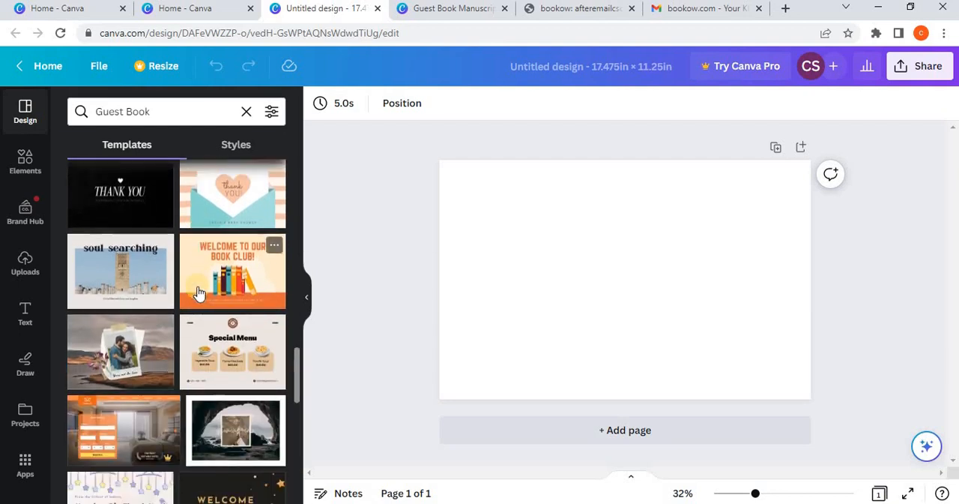
scroll(201, 291, up, 5)
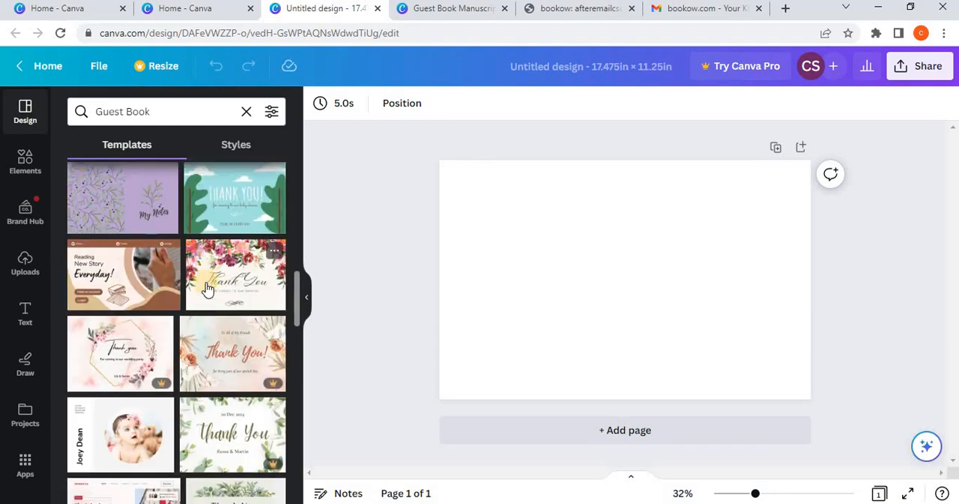
scroll(208, 289, down, 1)
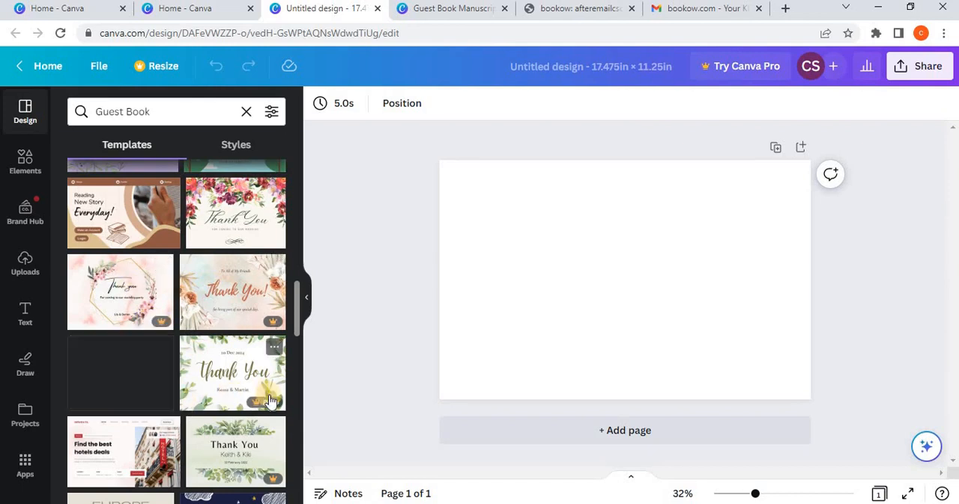
scroll(231, 304, up, 2)
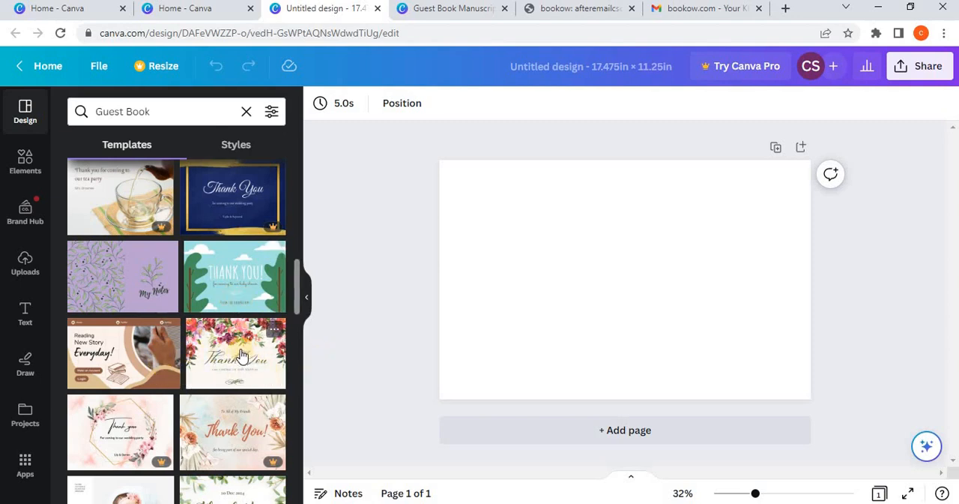
click(242, 355)
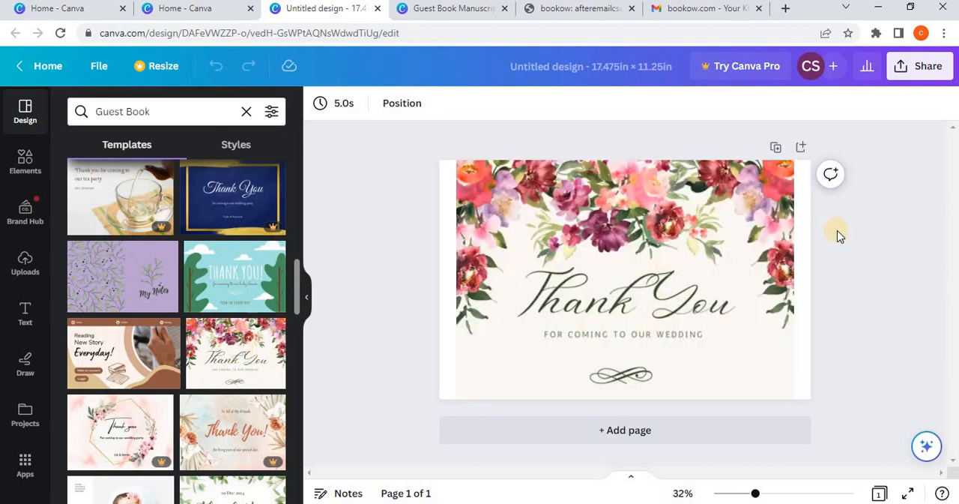
Step: Examine which floral parts of the applied template can be selected as separate graphics
click(678, 208)
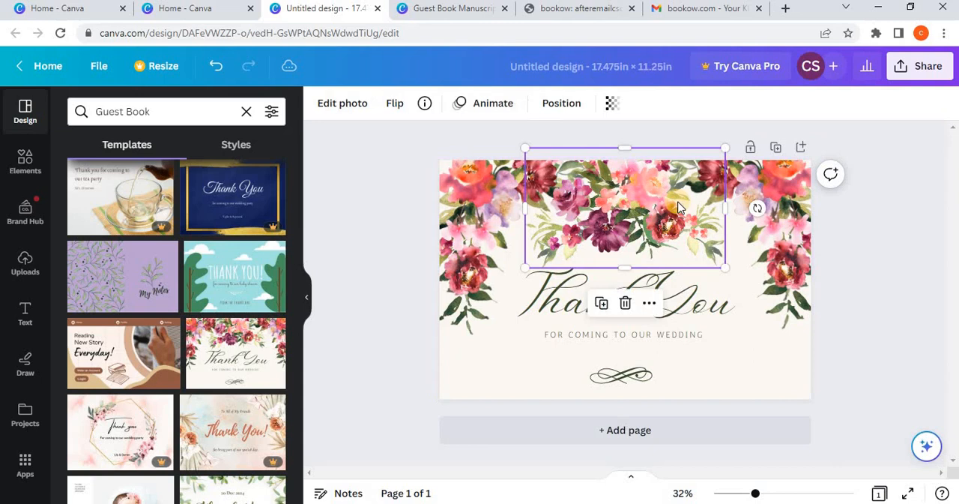
click(840, 268)
click(764, 256)
click(904, 292)
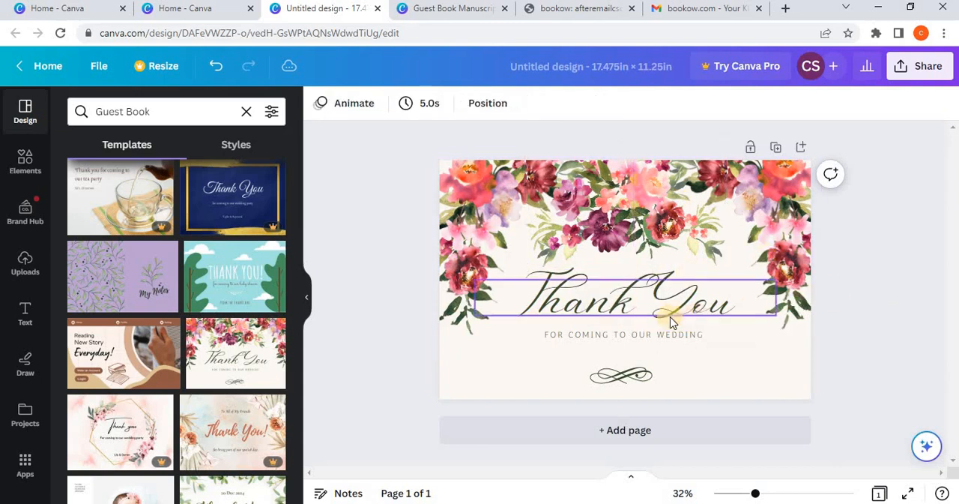
Step: Shrink the floral graphic toward the cover's upper-right corner by scaling it from its inner lower corner, and leave it deselected
drag(758, 494, 763, 493)
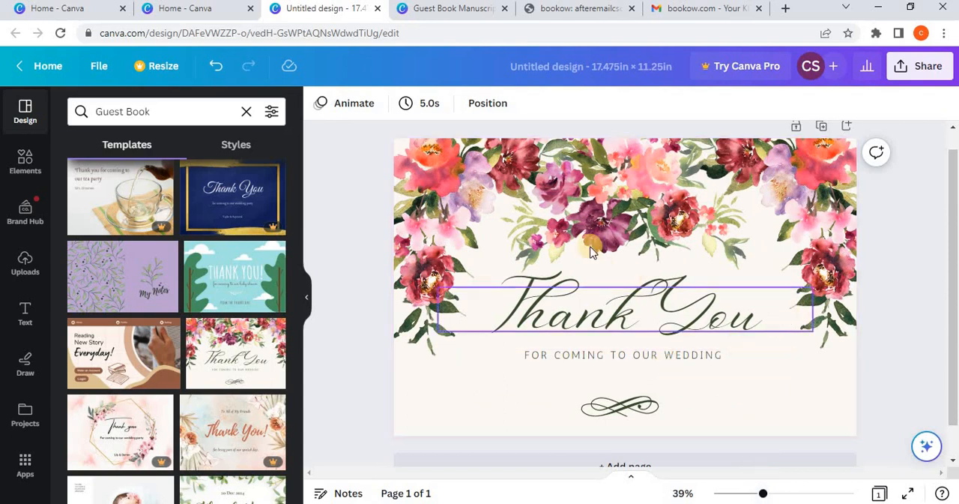
click(801, 241)
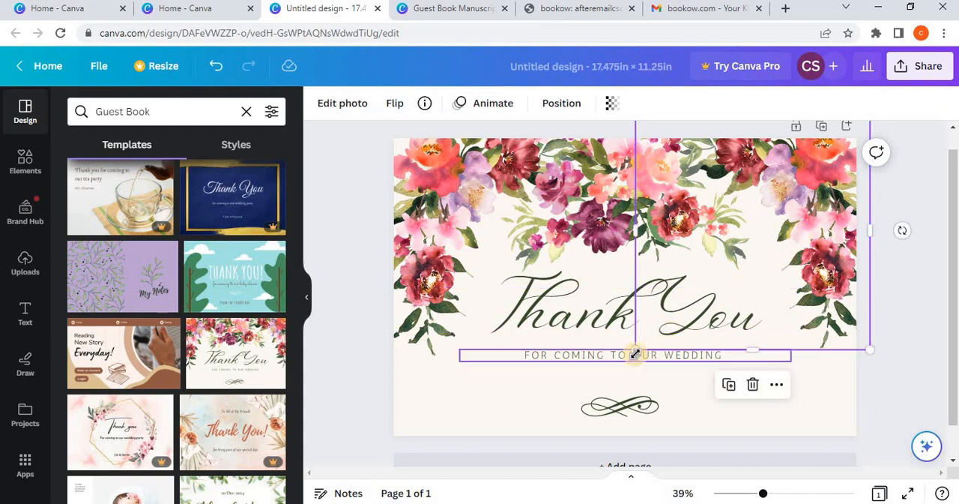
drag(636, 349, 717, 268)
drag(792, 202, 576, 202)
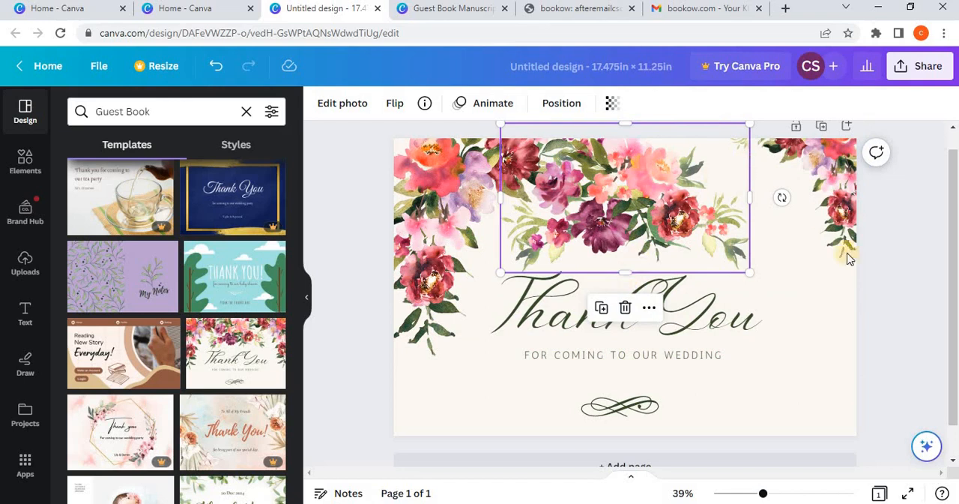
click(841, 296)
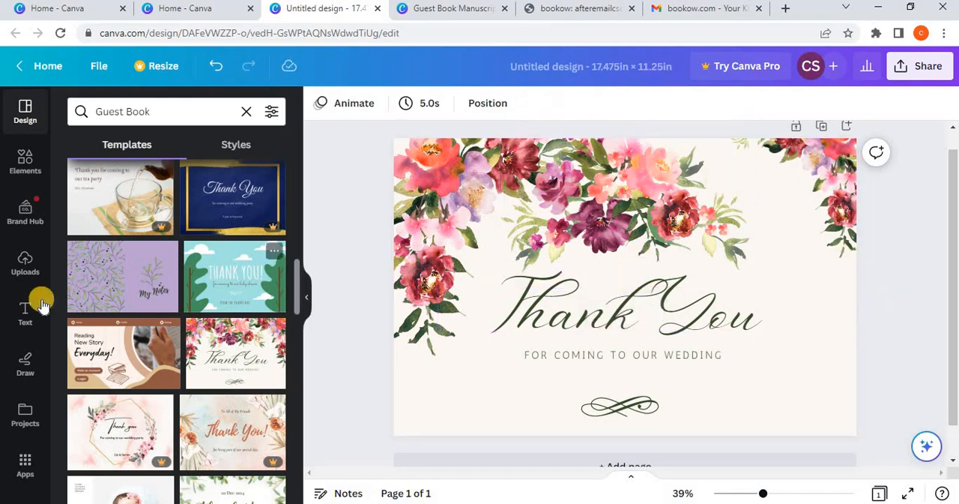
Step: Add a straight line from the elements library to the cover and rotate it to 90° so it stands vertical
click(26, 263)
click(33, 316)
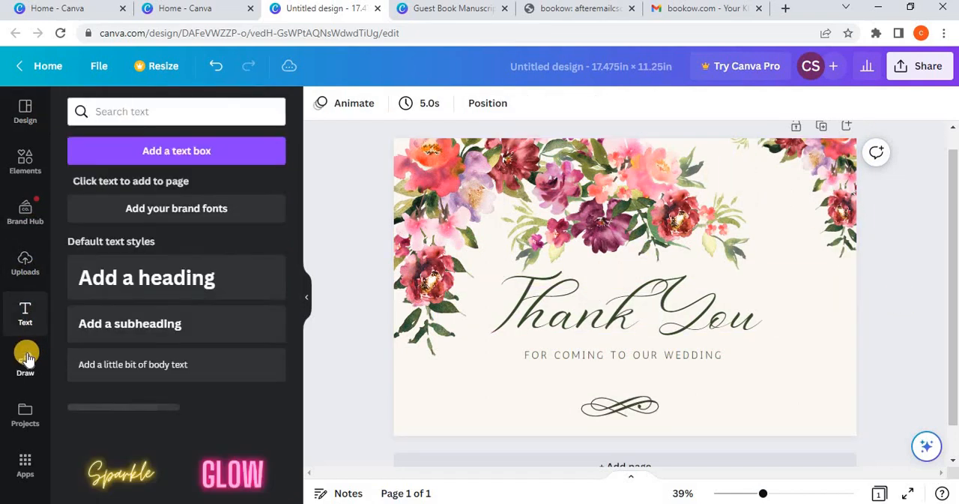
click(15, 165)
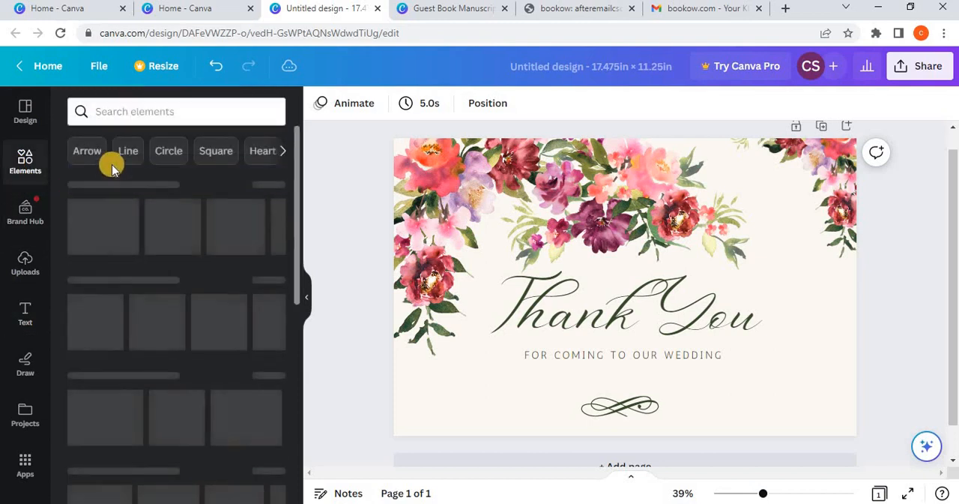
click(179, 325)
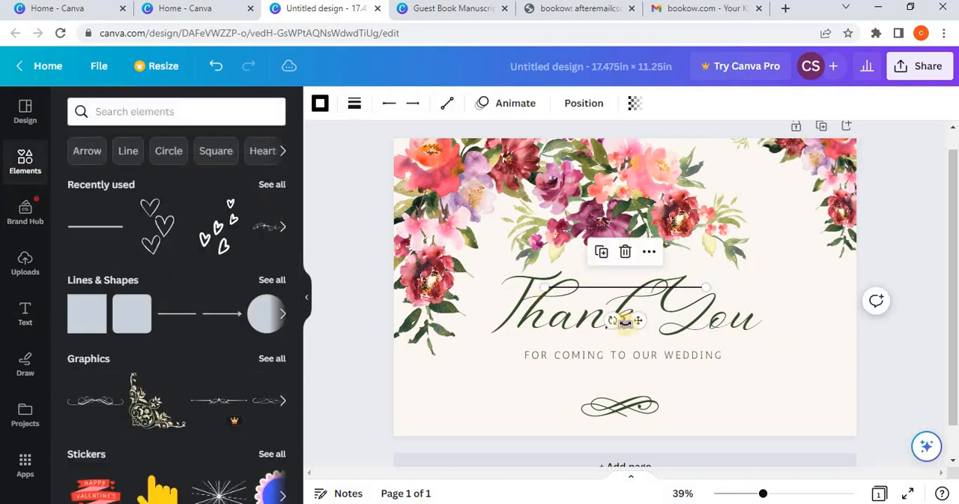
drag(624, 320, 595, 286)
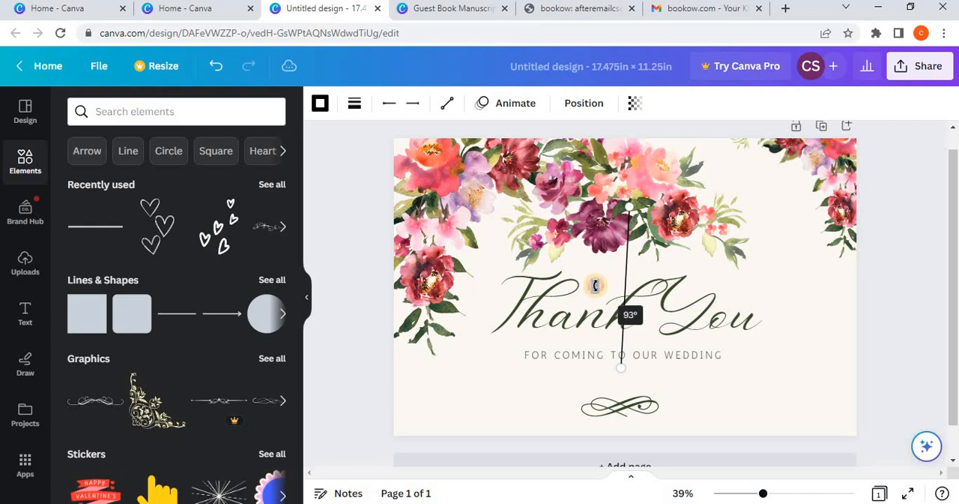
click(592, 281)
double_click(593, 280)
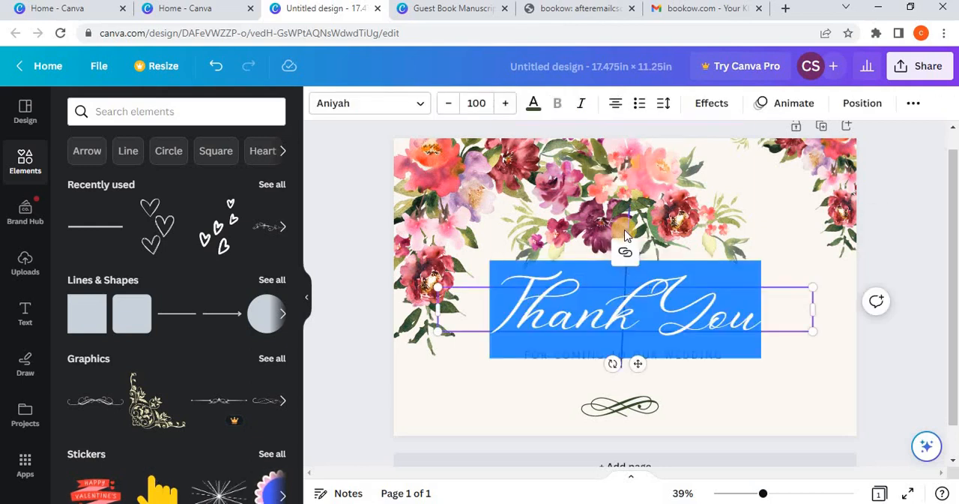
click(626, 234)
drag(592, 274, 592, 290)
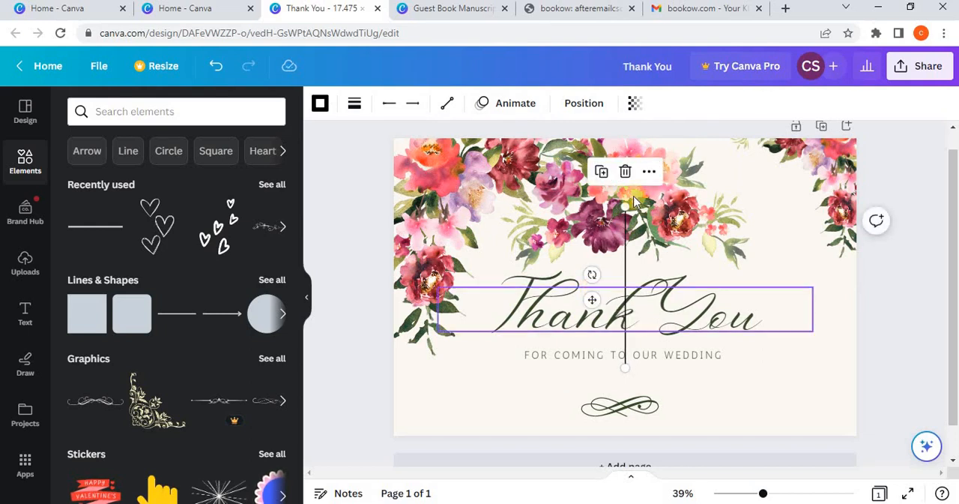
Step: Stretch the vertical line from the cover's upper edge to its lower edge, 0 to 11.25 in, keeping it centred horizontally
scroll(622, 210, up, 2)
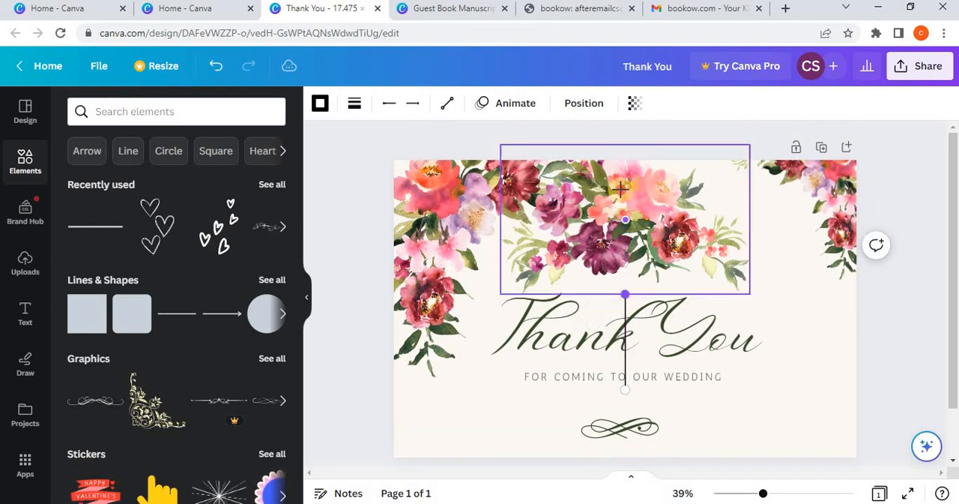
drag(625, 225, 623, 160)
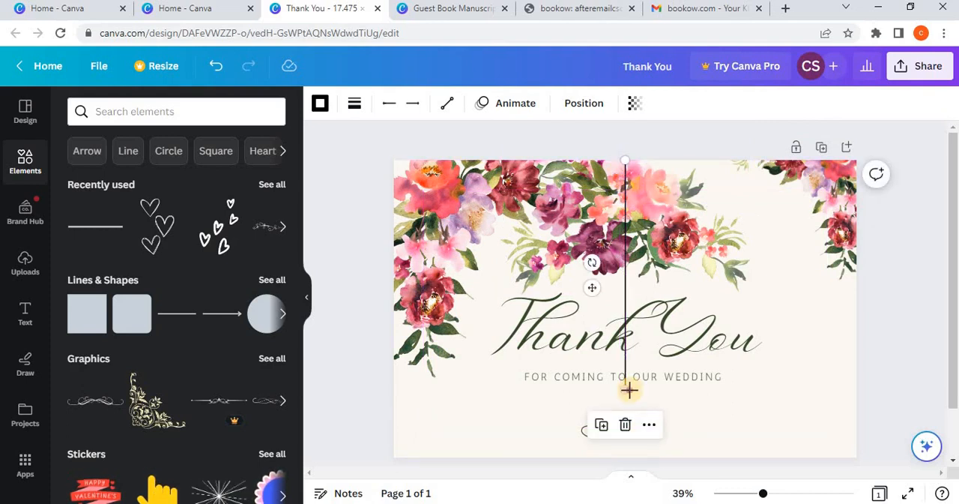
drag(628, 389, 634, 459)
click(583, 103)
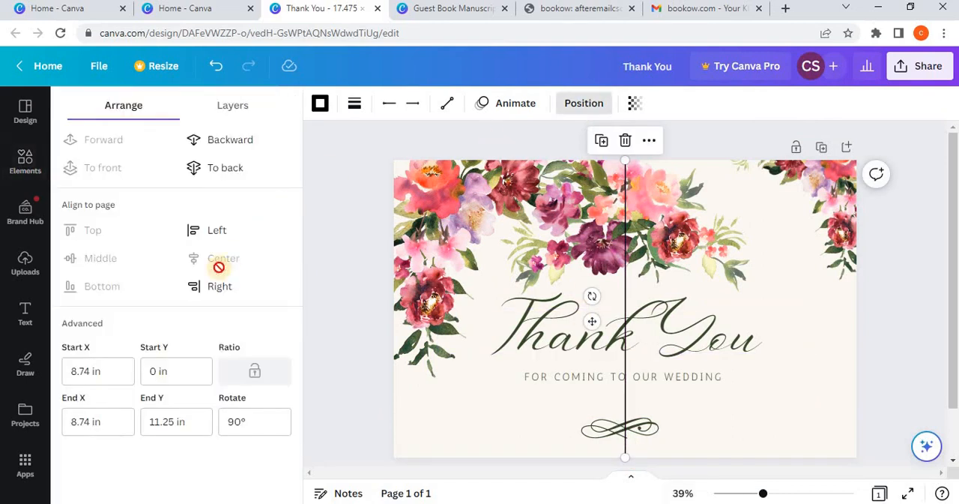
click(217, 285)
click(224, 258)
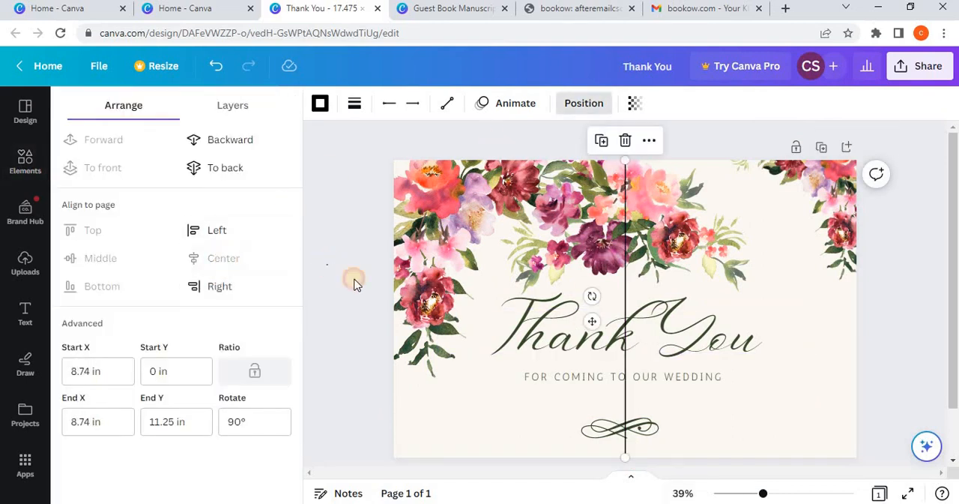
click(356, 283)
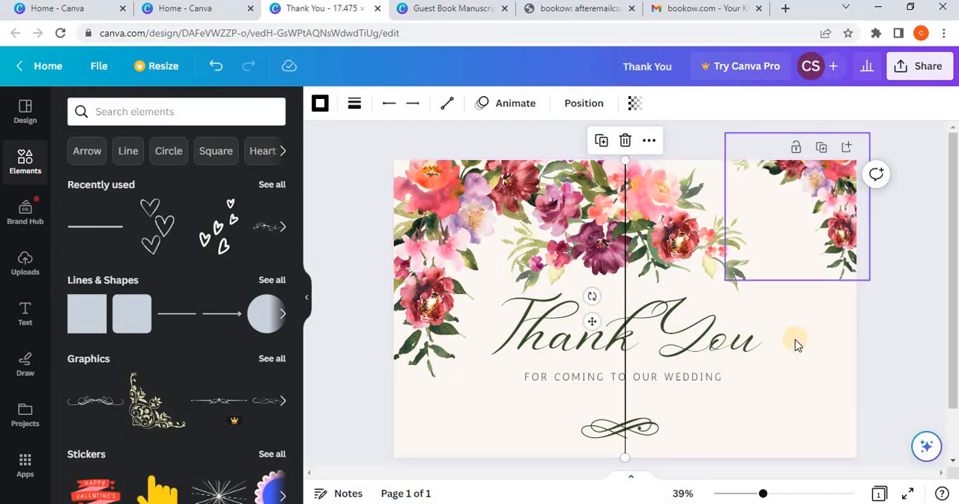
Step: Widen the central floral graphic and move it up so its upper part extends beyond the cover's upper edge
click(735, 248)
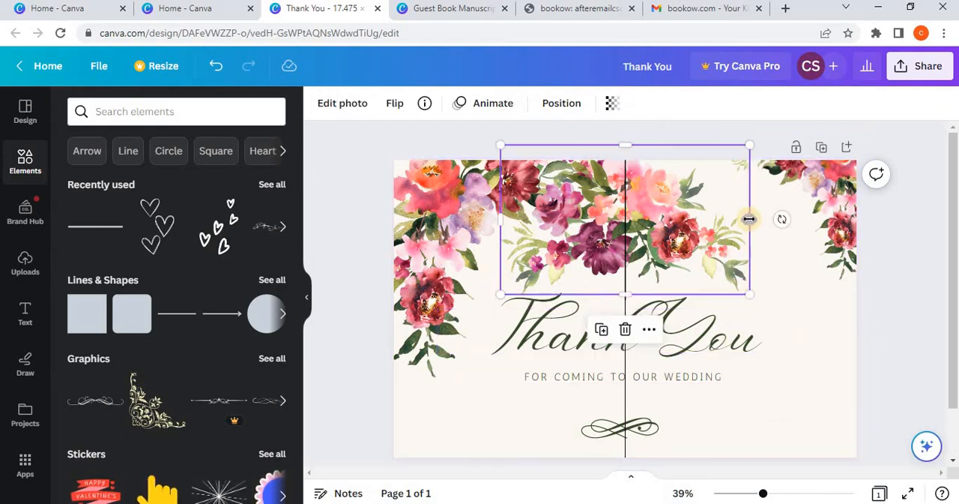
drag(749, 219, 777, 219)
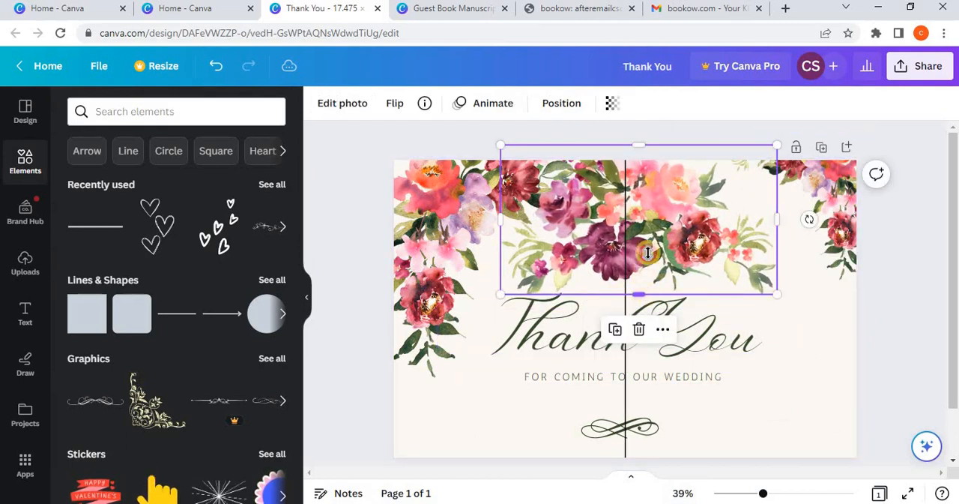
drag(648, 253, 650, 185)
Step: Scale the back cover's corner floral graphic down toward the upper-left corner to match the opposite corner, and slightly adjust the central flowers' position
click(480, 208)
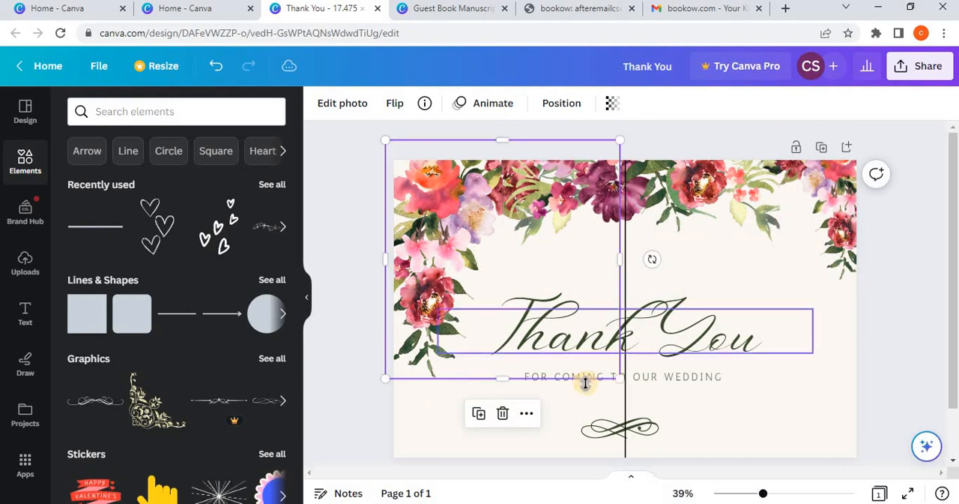
drag(619, 378, 551, 266)
click(591, 204)
drag(589, 191, 586, 182)
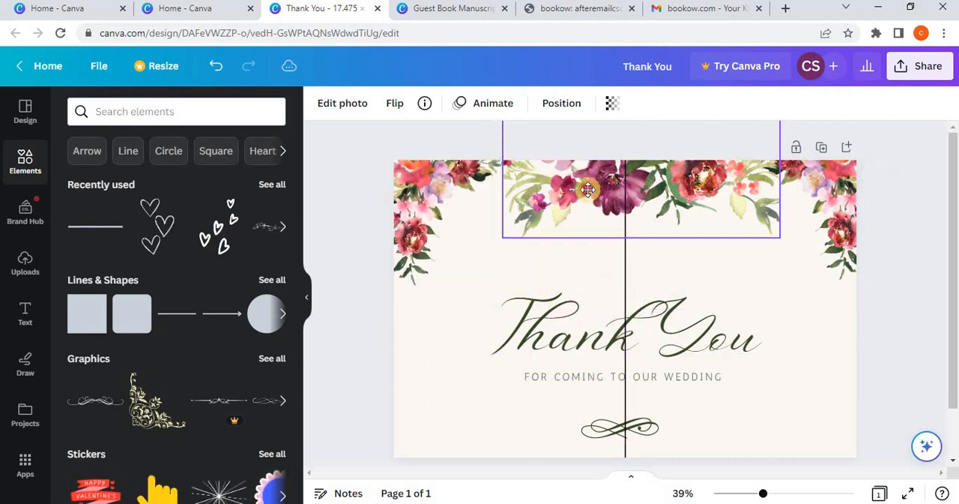
Step: Scale the "Thank You" text down to size 69.8 and move it onto the front cover, below the flowers
click(564, 341)
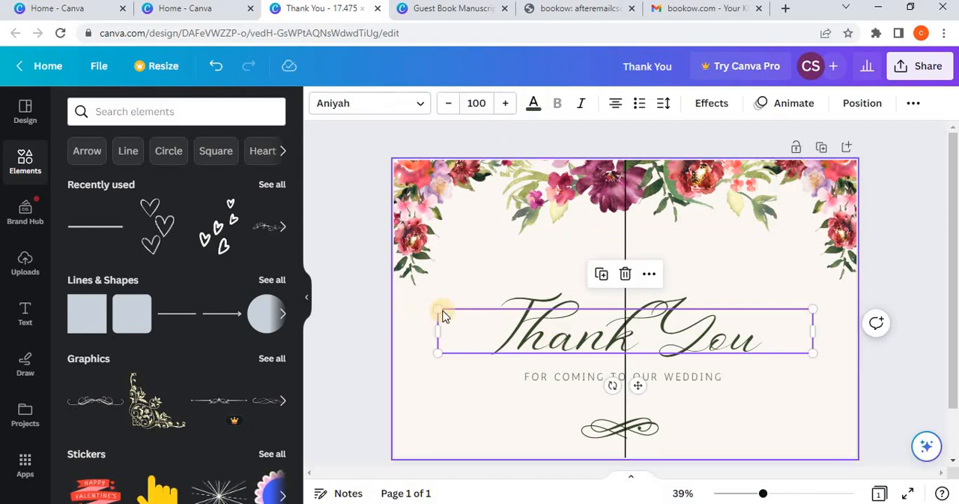
drag(438, 308, 570, 352)
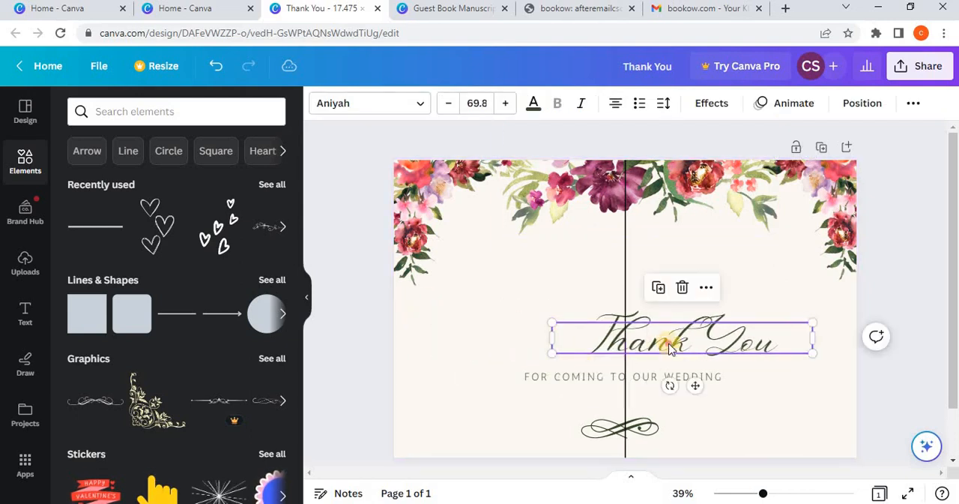
drag(670, 337, 723, 268)
Step: Extend the title with two more lines, "for" and "Coming", below "Thank You"
double_click(728, 277)
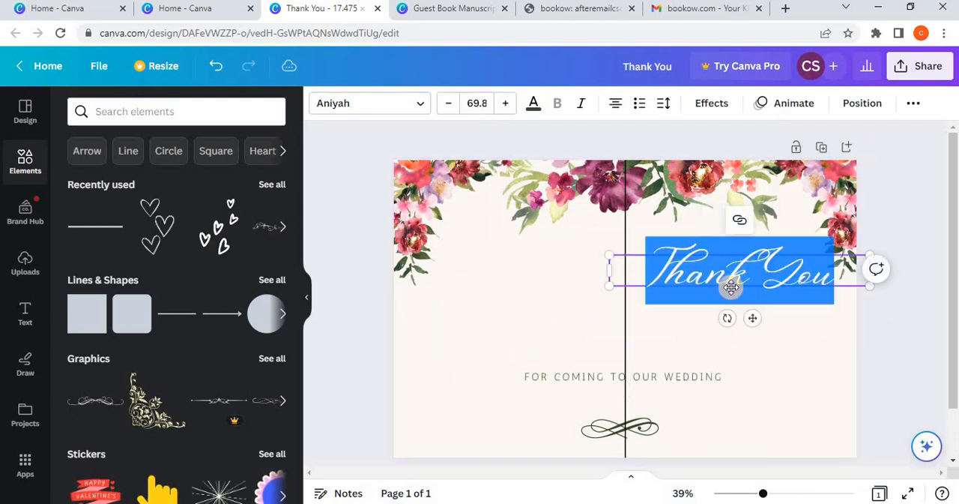
click(753, 285)
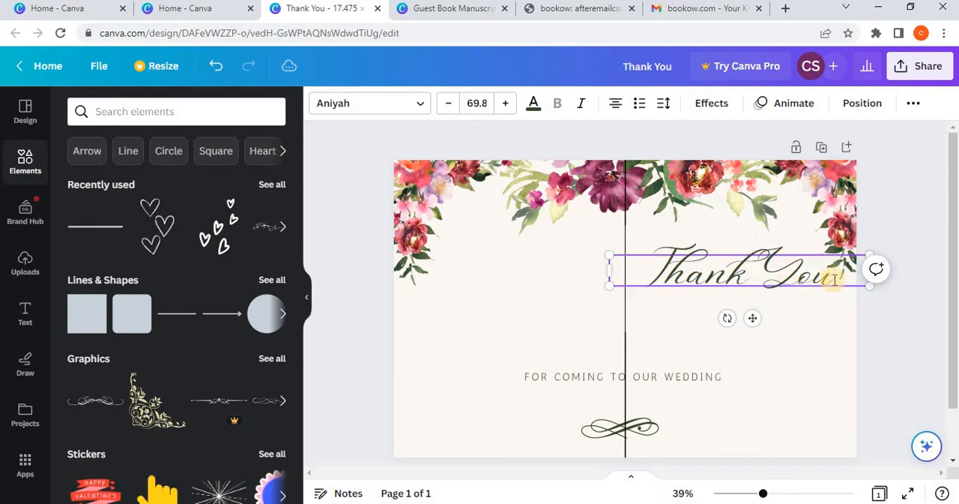
key(Return)
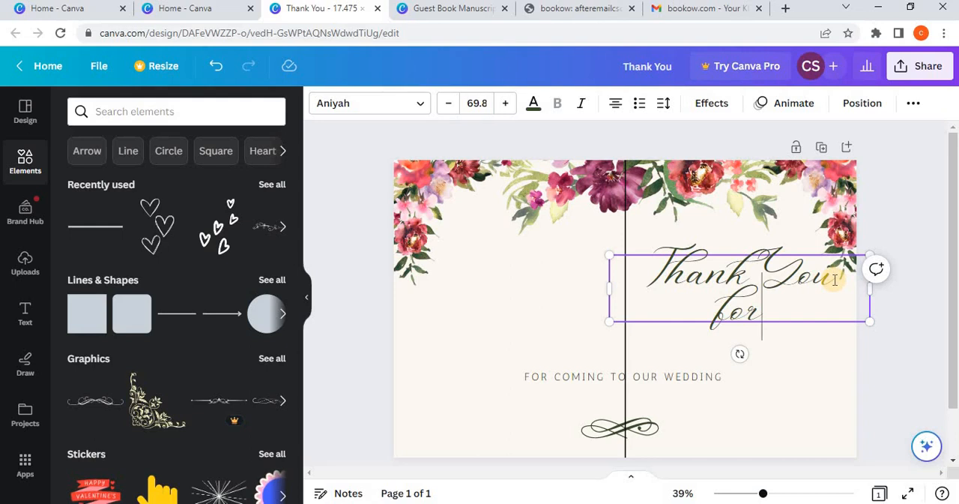
key(Return)
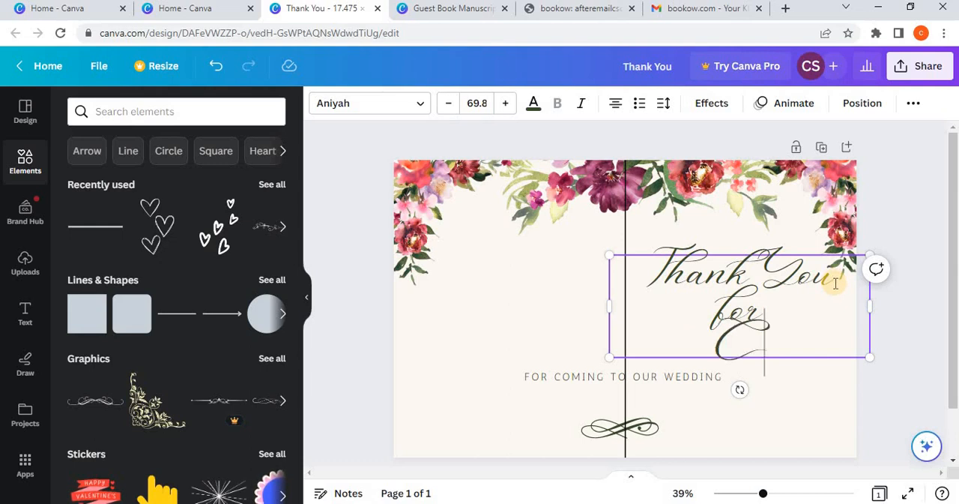
text(Coming)
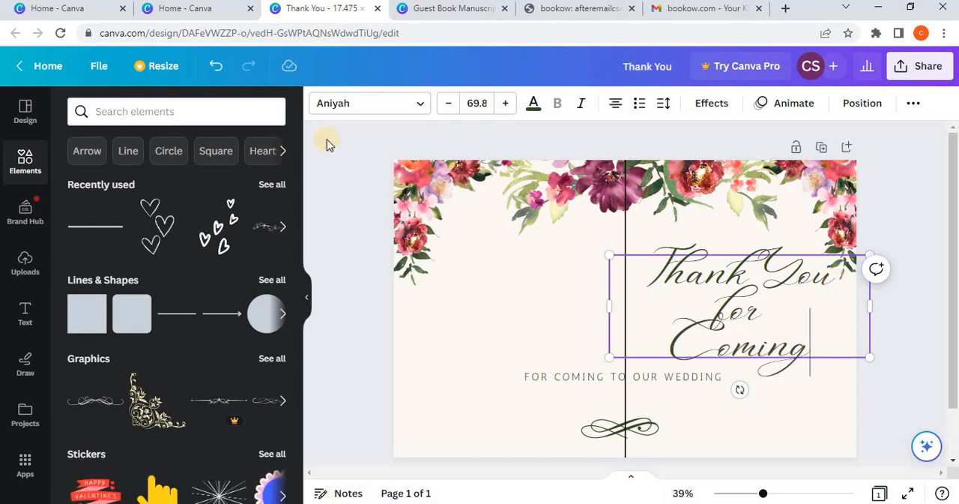
Step: Keep the title's Aniyah font, scale the text down to size 65 and move it slightly up on the front cover
click(355, 106)
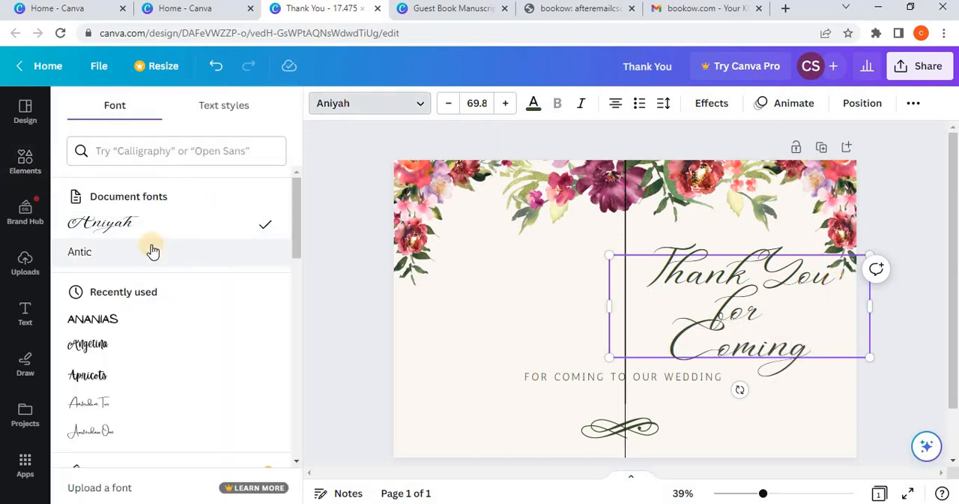
click(335, 238)
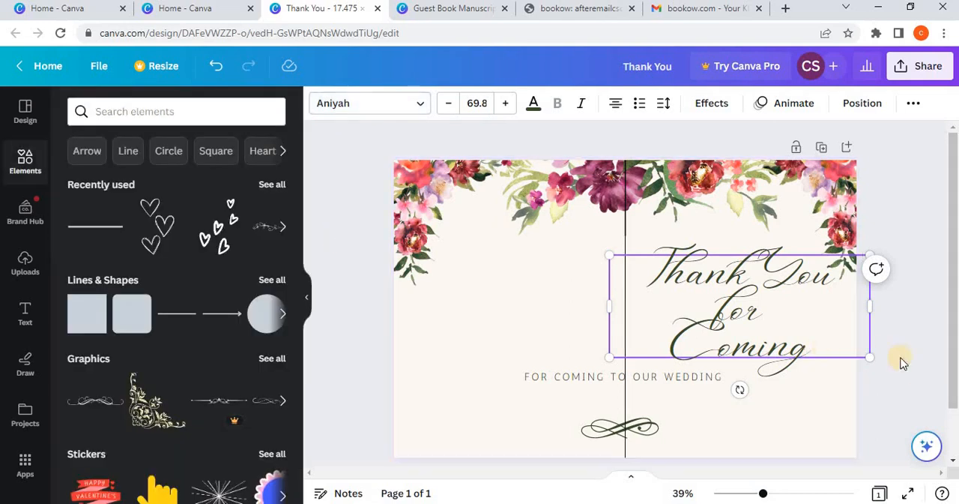
drag(873, 355, 852, 349)
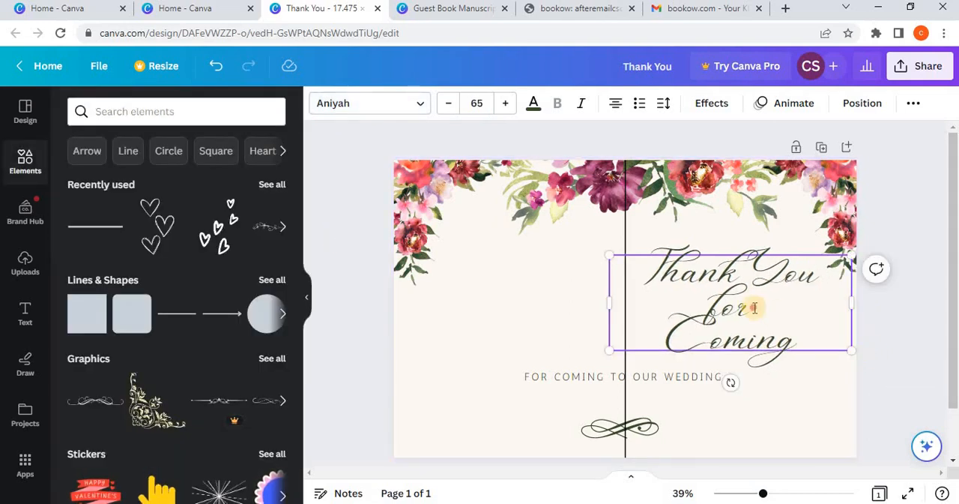
click(889, 357)
drag(784, 308, 788, 300)
Step: Replace the "FOR COMING TO OUR WEDDING" subtitle with "WRITE YOUR MESSAGE"
click(596, 377)
double_click(597, 378)
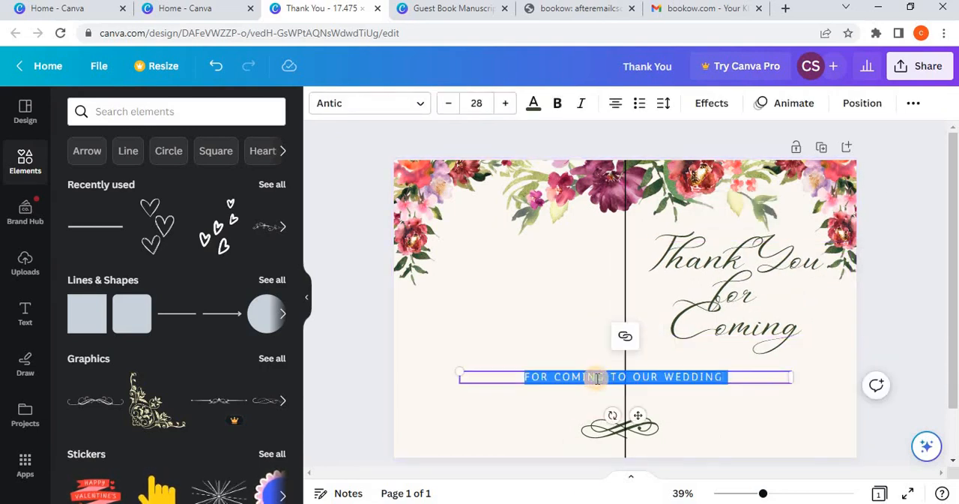
text(W)
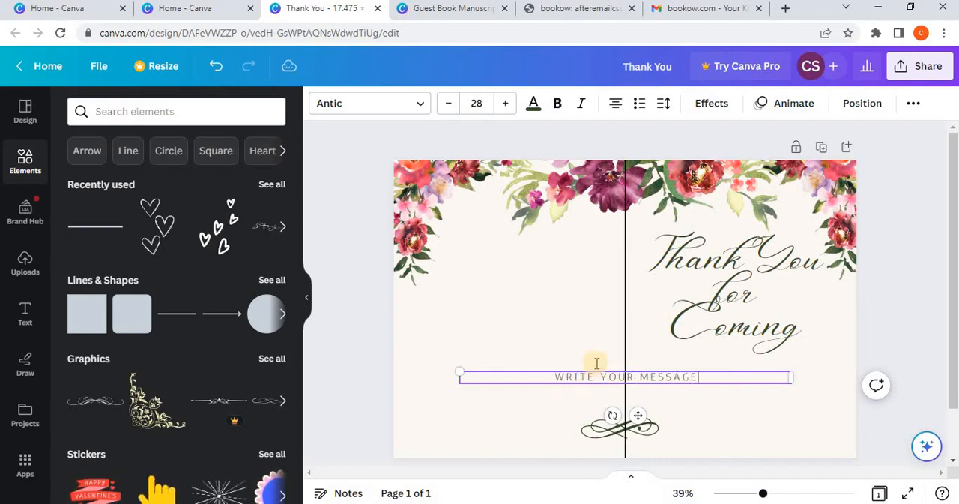
text(RITE YOUR MESSAGE)
Step: Make the whole "WRITE YOUR MESSAGE" subtitle bold
drag(696, 376, 561, 375)
click(558, 375)
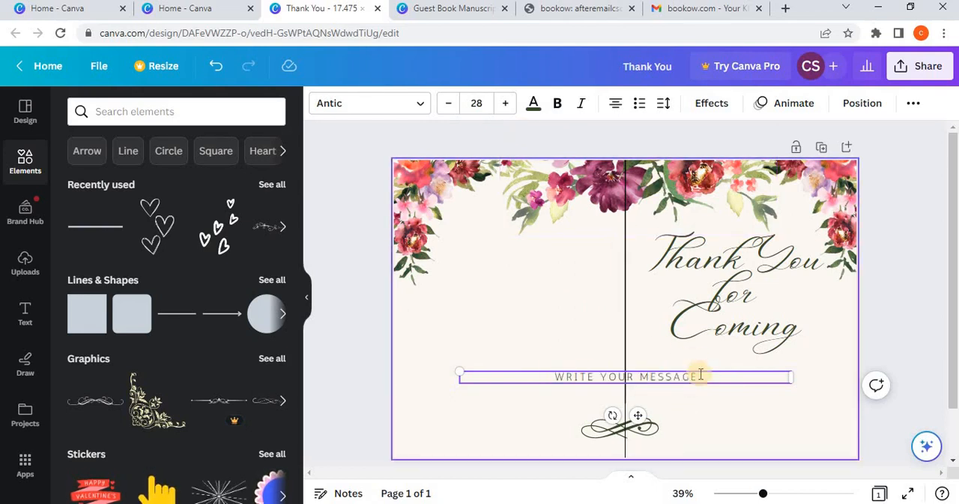
drag(700, 374, 524, 371)
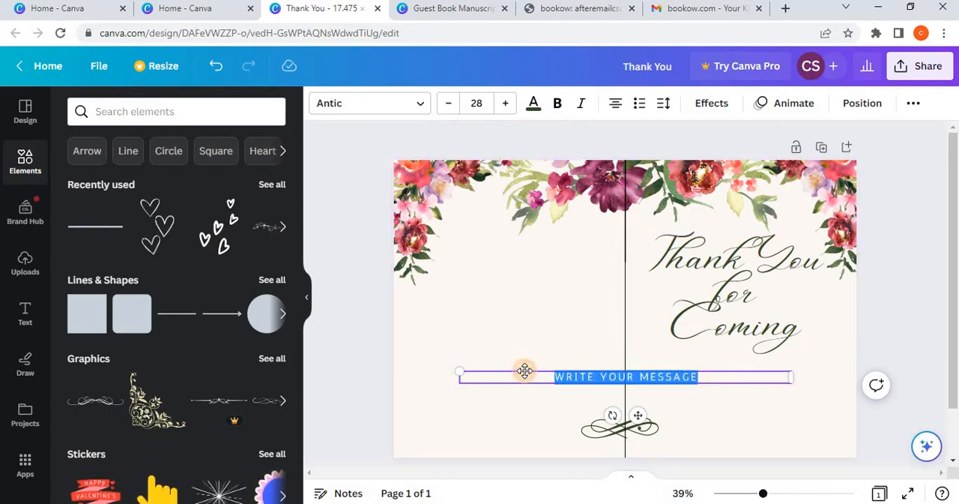
click(557, 102)
key(Escape)
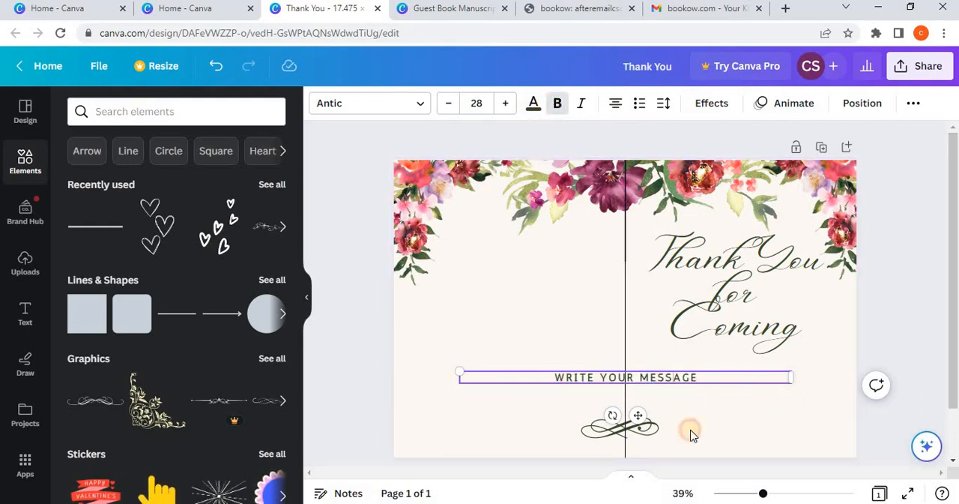
Step: Narrow the "WRITE YOUR MESSAGE" text box to fit its text and place it on the front cover beneath the title
drag(687, 412, 749, 404)
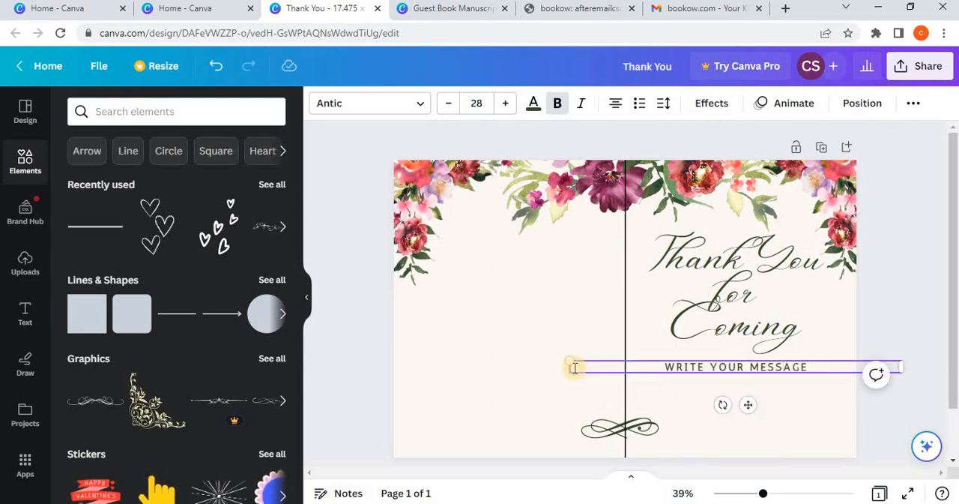
drag(903, 367, 728, 381)
click(659, 402)
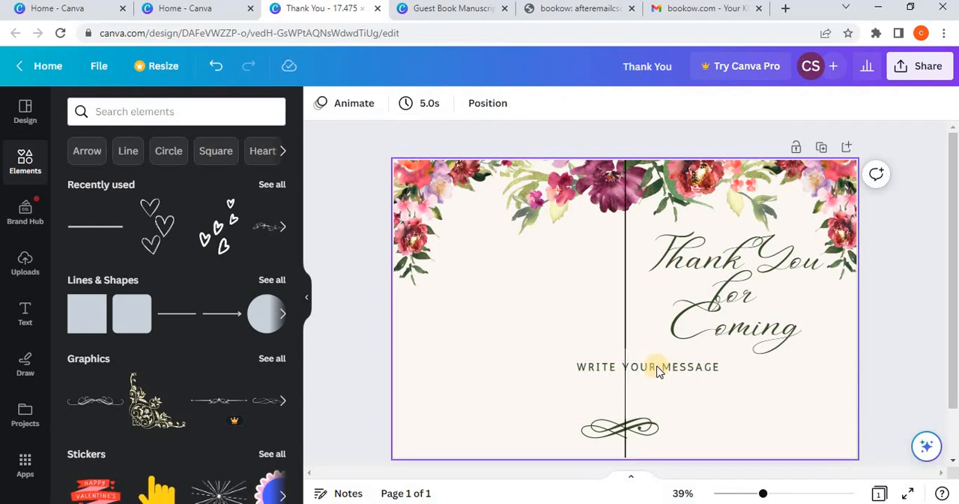
click(657, 372)
drag(655, 402, 753, 405)
Step: Nudge the "Thank You for Coming" title horizontally to line up its centre with the subtitle below
click(726, 311)
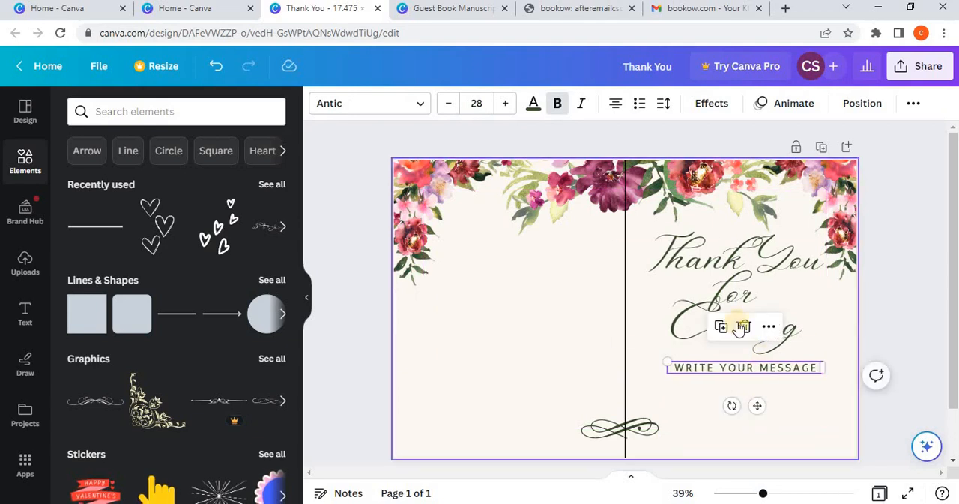
key(Right)
key(Right)
key(Right)
key(Right)
key(Right)
key(Right)
key(Right)
key(Right)
key(Right)
key(Right)
key(Right)
key(Right)
key(Right)
key(Right)
key(Right)
key(Right)
key(Right)
key(Right)
key(Right)
key(Right)
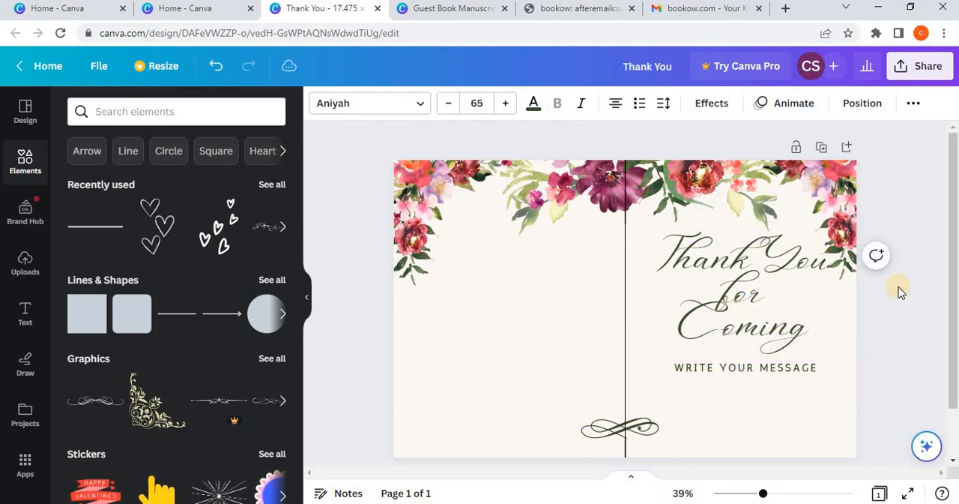
key(Left)
key(Left)
key(Left)
key(Left)
key(Left)
key(Left)
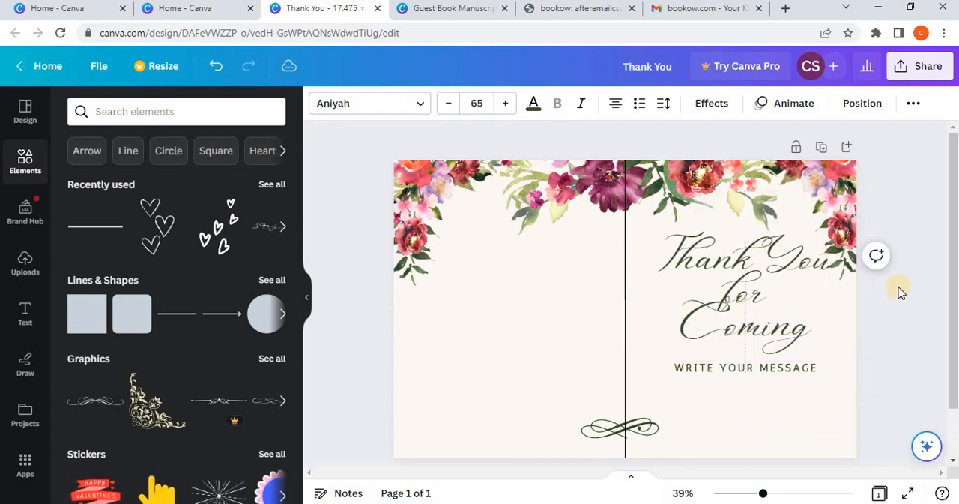
Step: Nudge the "WRITE YOUR MESSAGE" subtitle horizontally to check its alignment with the title's centre line
click(780, 374)
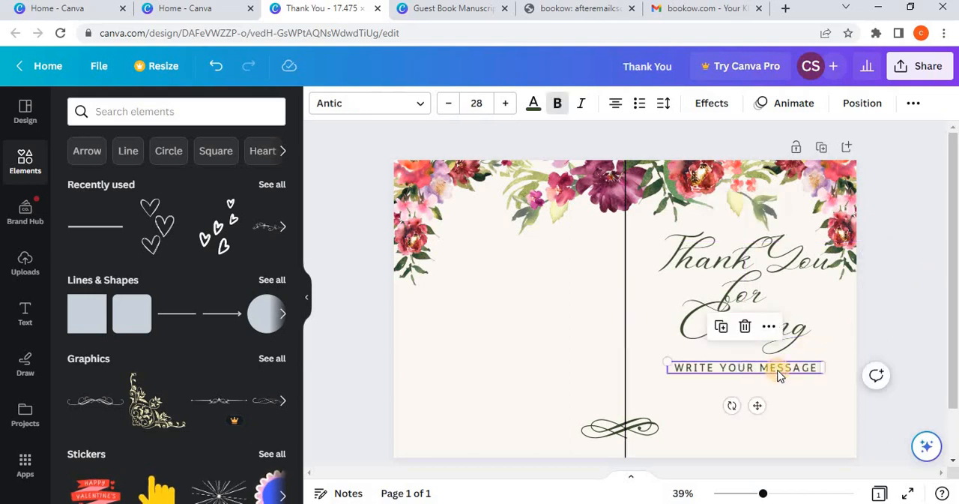
key(Right)
key(Right)
key(Right)
key(Right)
key(Right)
key(Right)
key(Right)
key(Right)
key(Right)
key(Right)
key(Right)
key(Right)
key(Right)
key(Right)
key(Right)
key(Right)
key(Right)
key(Right)
key(Right)
key(Right)
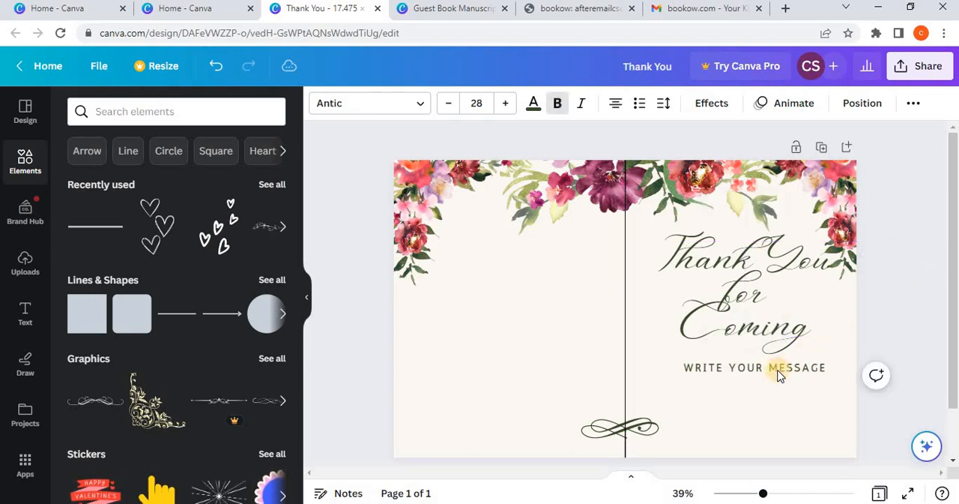
key(Left)
key(Left)
key(Left)
key(Left)
key(Left)
key(Left)
key(Left)
key(Left)
key(Left)
key(Left)
key(Left)
key(Left)
key(Left)
key(Left)
key(Left)
key(Left)
key(Left)
key(Left)
key(Left)
key(Left)
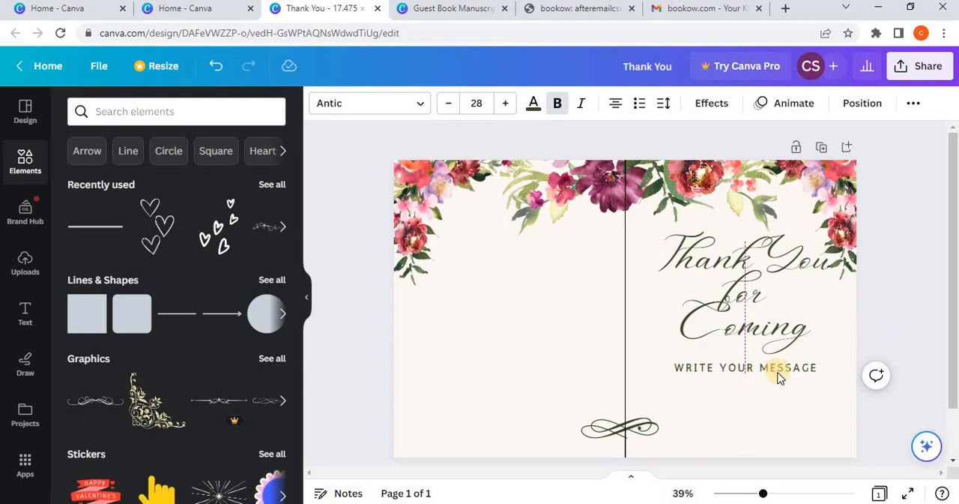
Step: Place the flourish ornament on the front cover, centred beneath the "WRITE YOUR MESSAGE" subtitle
drag(606, 421, 729, 403)
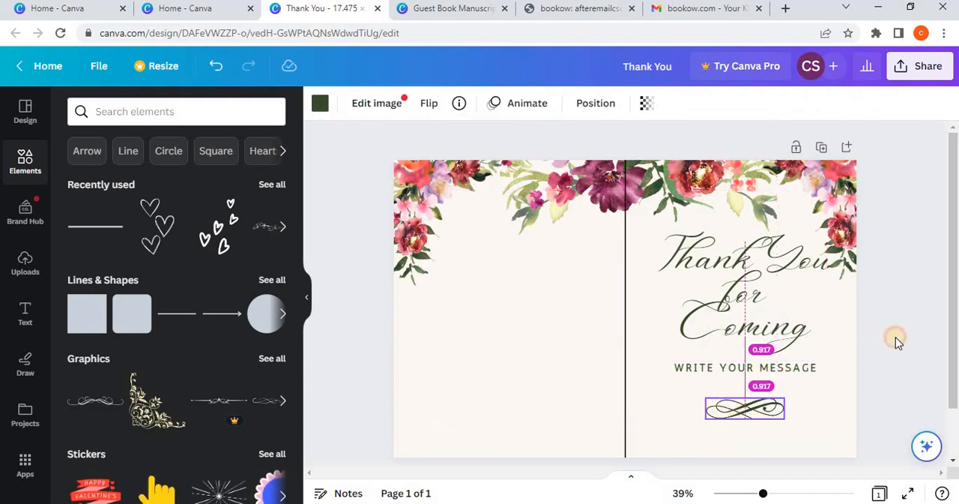
click(921, 341)
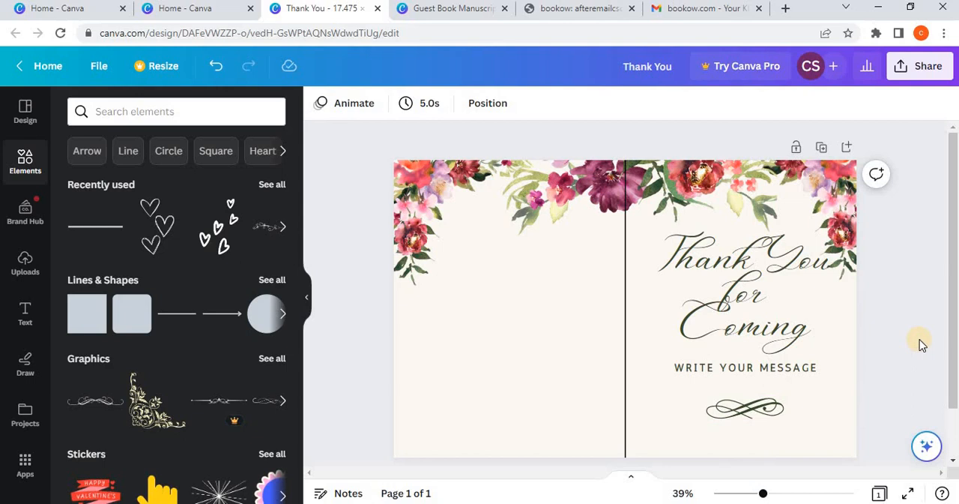
Step: Shrink the corner flowers on the front cover and widen the central floral garland on both sides
click(847, 209)
drag(728, 277, 745, 259)
click(695, 188)
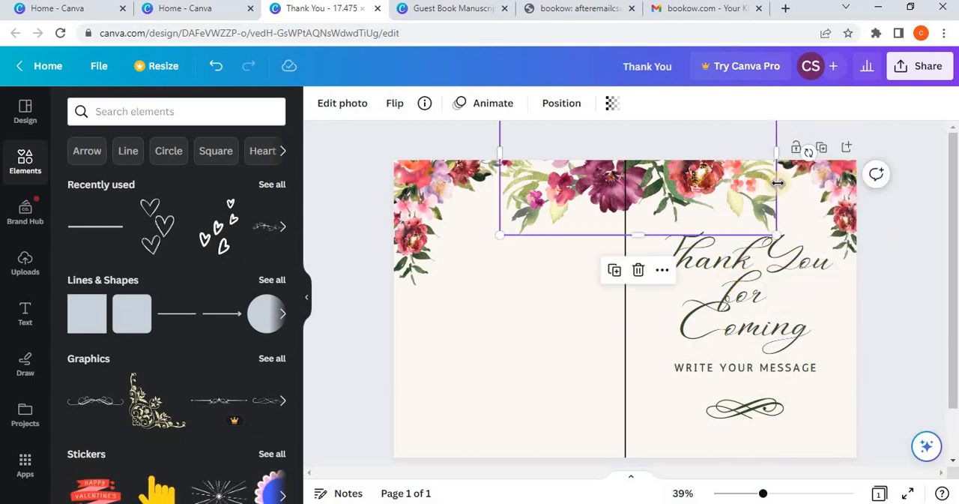
drag(784, 146, 790, 147)
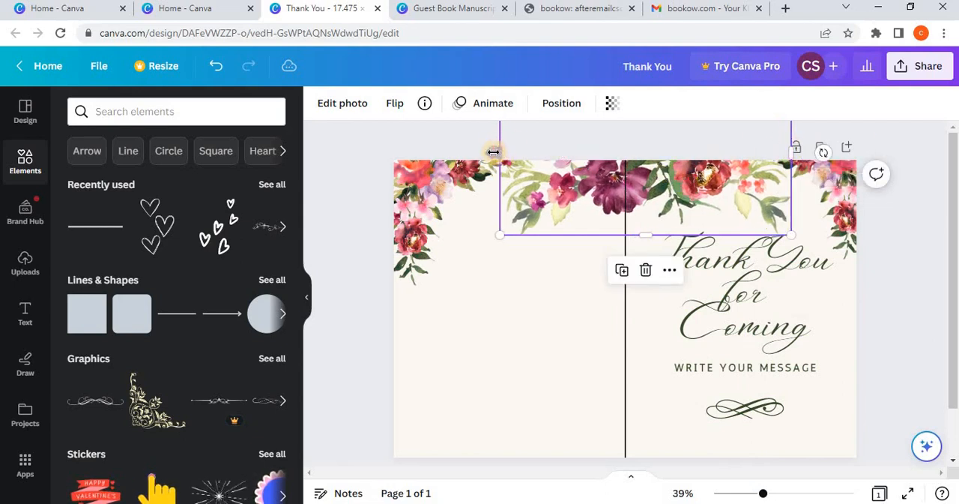
drag(497, 152, 491, 153)
Step: Enlarge the corner flowers on the back cover so they reach farther down and inward
click(454, 251)
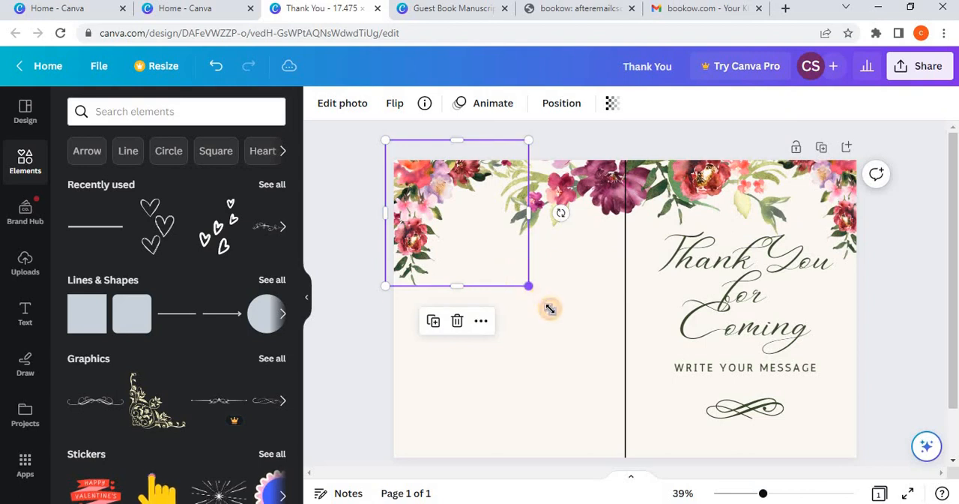
drag(550, 308, 553, 311)
click(774, 209)
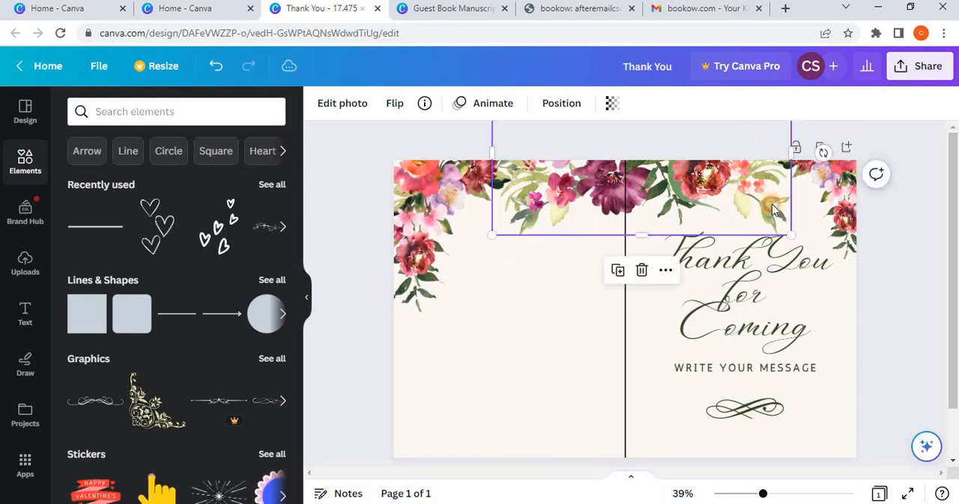
click(914, 349)
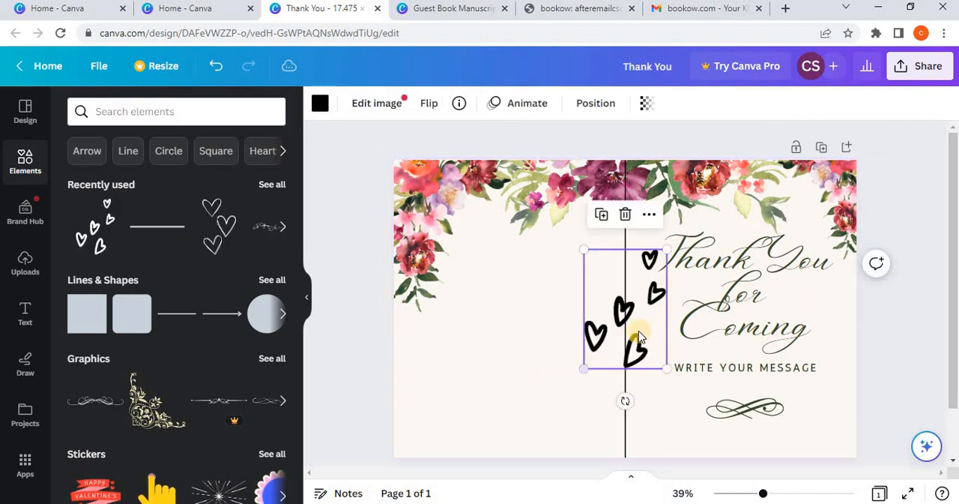
Step: Make the scattered five-hearts graphic semi-transparent and place it across the spine, beside the title
drag(605, 334, 580, 351)
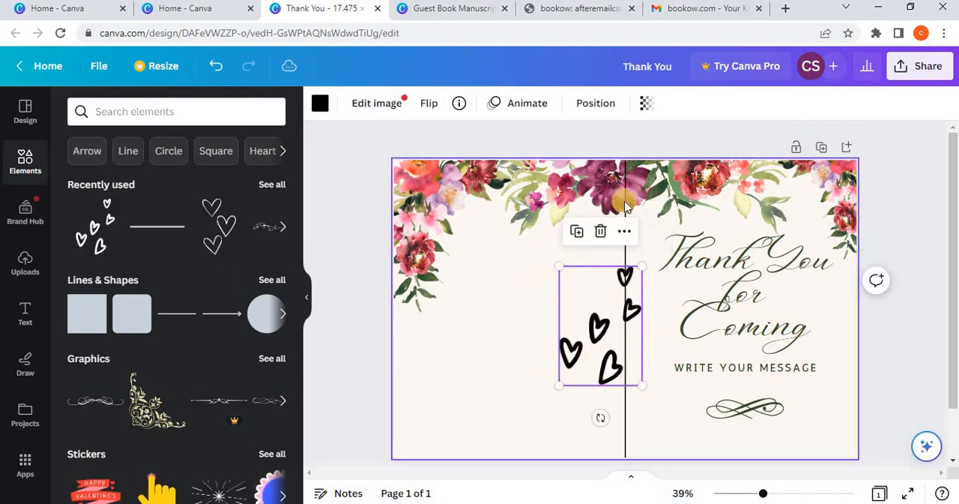
click(648, 113)
drag(630, 159, 571, 159)
drag(613, 340, 631, 352)
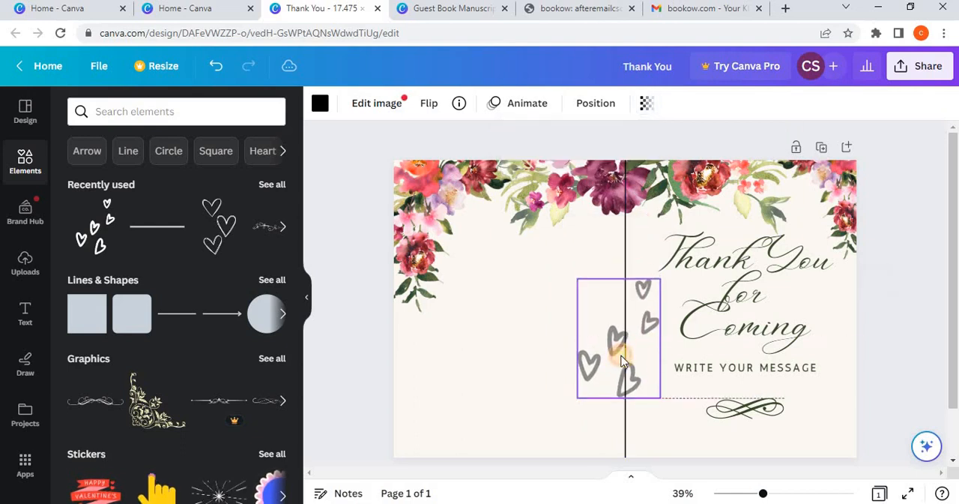
Step: Add the three outlined hearts to the front cover, tilt and shrink them, and place them near the outer edge beside the subtitle
click(217, 225)
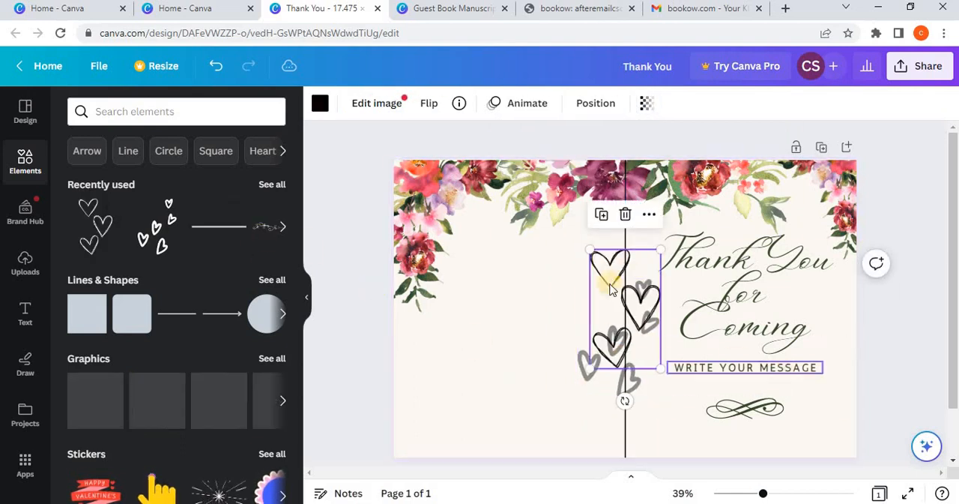
drag(629, 309, 846, 388)
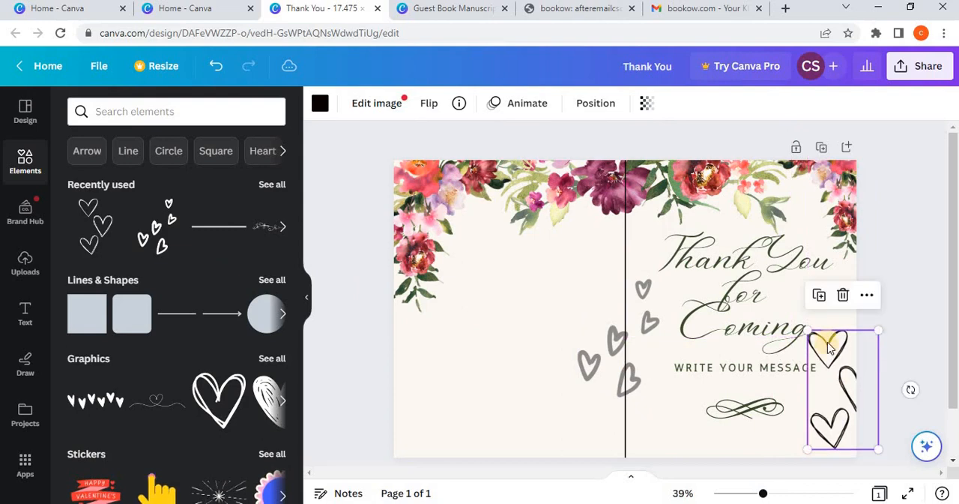
mouse_move(912, 408)
mouse_down()
mouse_move(864, 428)
mouse_move(862, 382)
mouse_move(899, 420)
mouse_up()
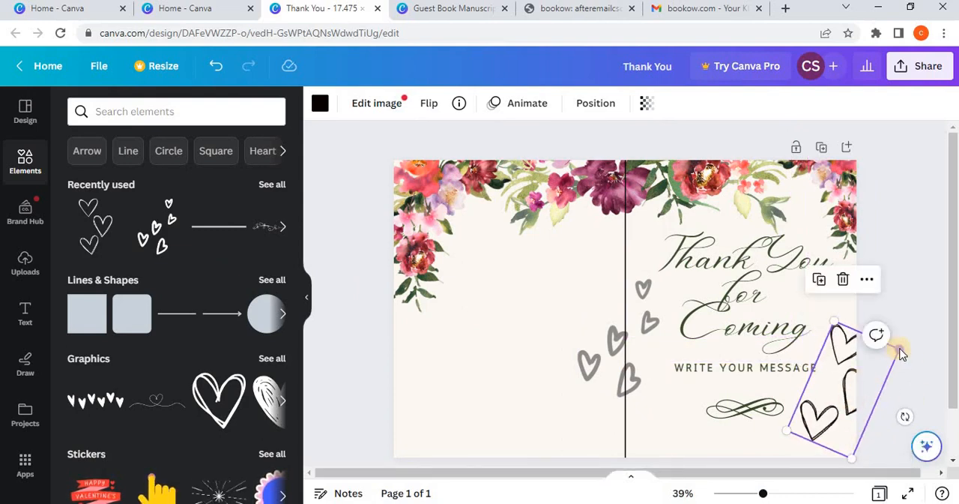
drag(887, 349, 877, 352)
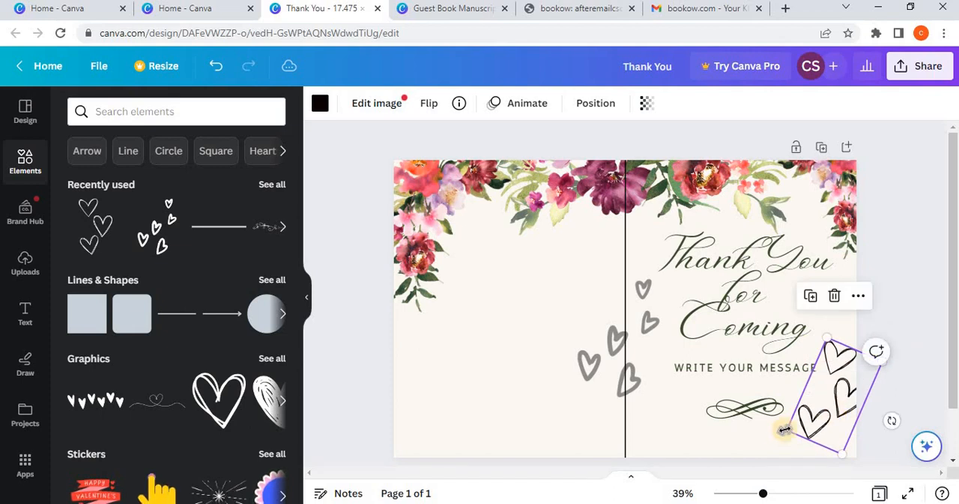
drag(895, 405, 856, 437)
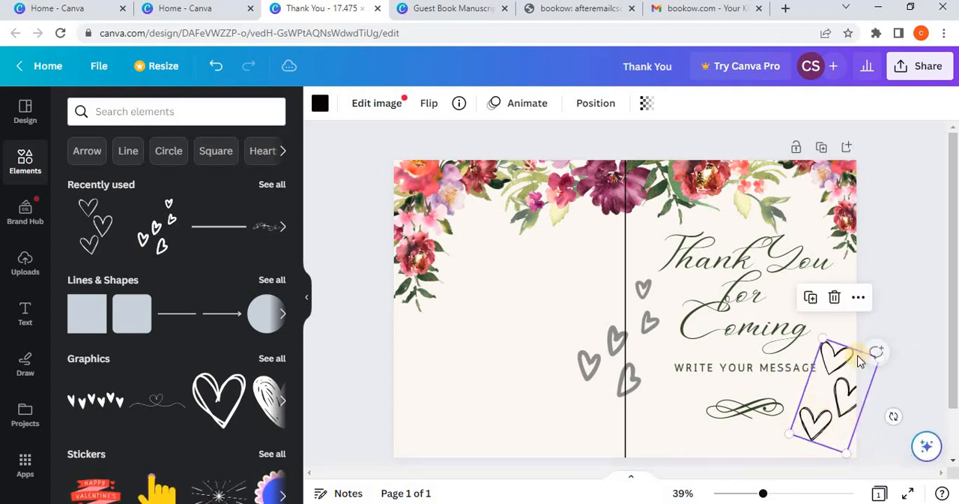
drag(786, 437, 810, 433)
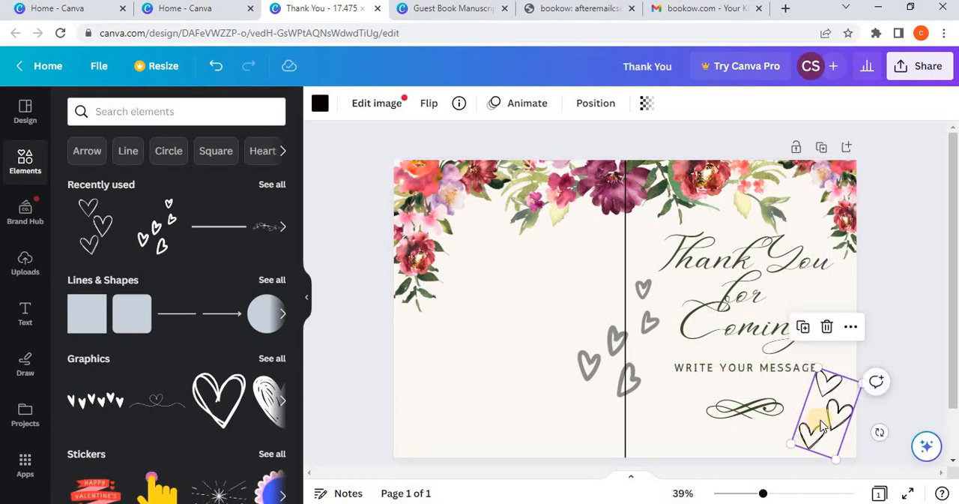
drag(822, 392, 821, 343)
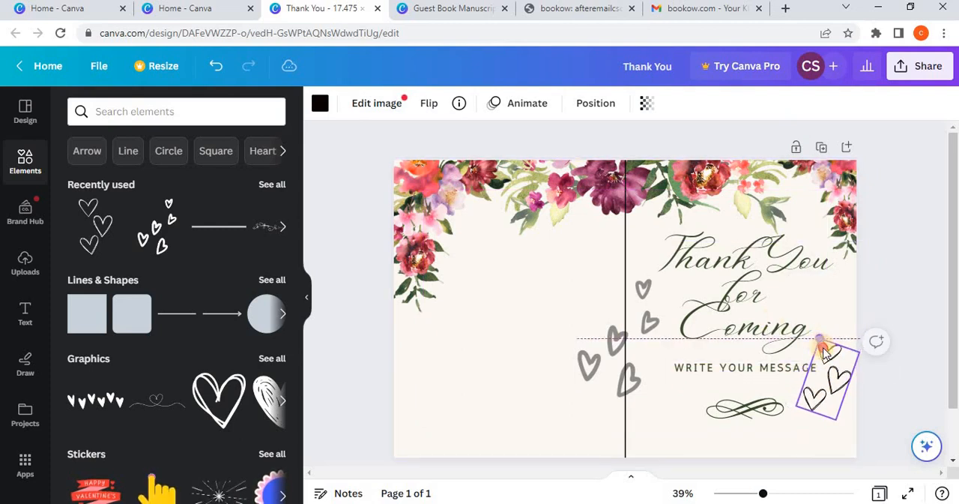
Step: Set the transparency of the three outlined hearts on the front cover to 52
click(647, 106)
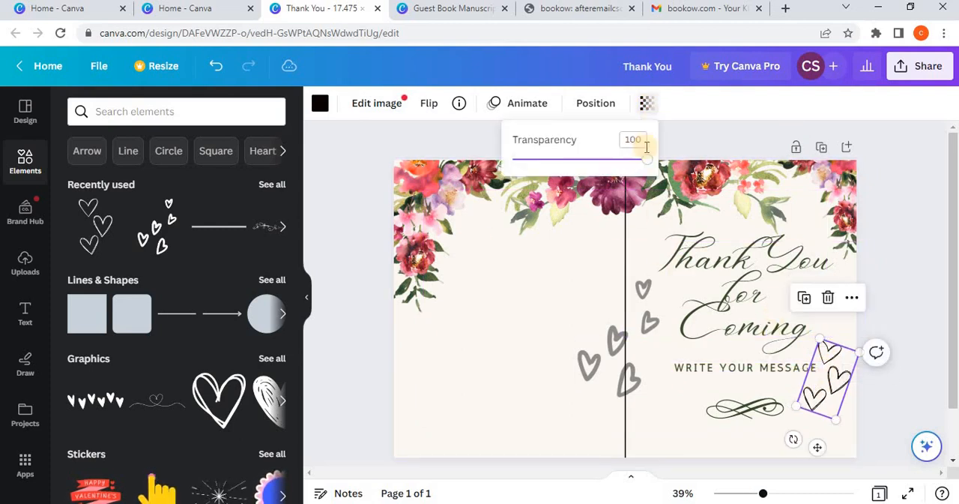
drag(584, 159, 582, 159)
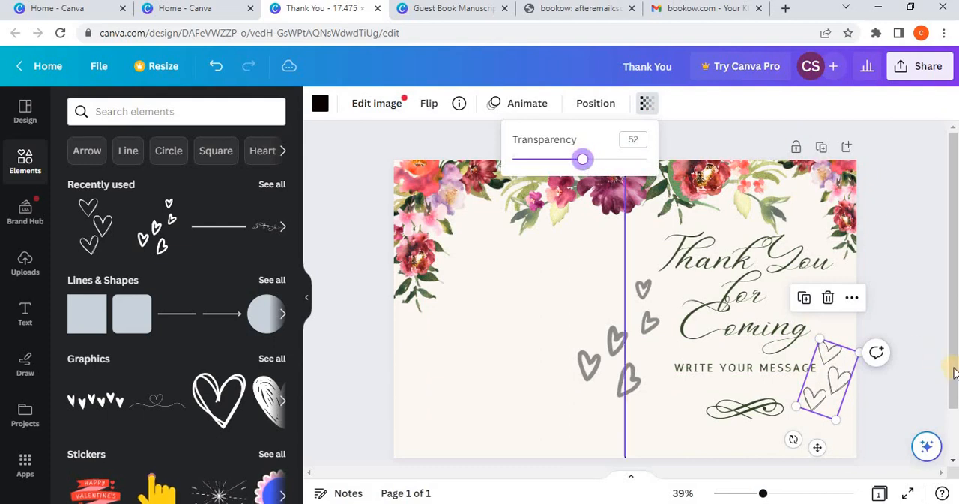
click(953, 367)
Step: Enlarge the scattered five-hearts graphic and position it lower across the spine
click(633, 388)
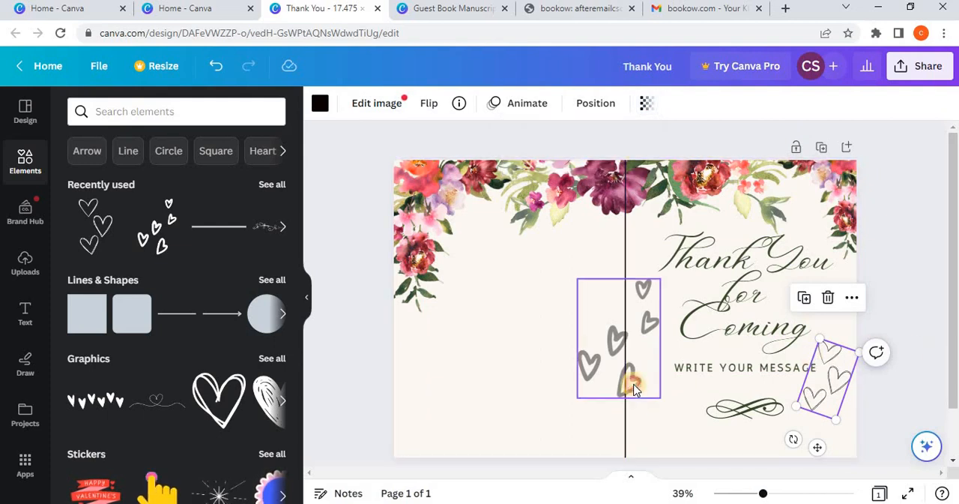
drag(573, 395, 611, 417)
click(903, 423)
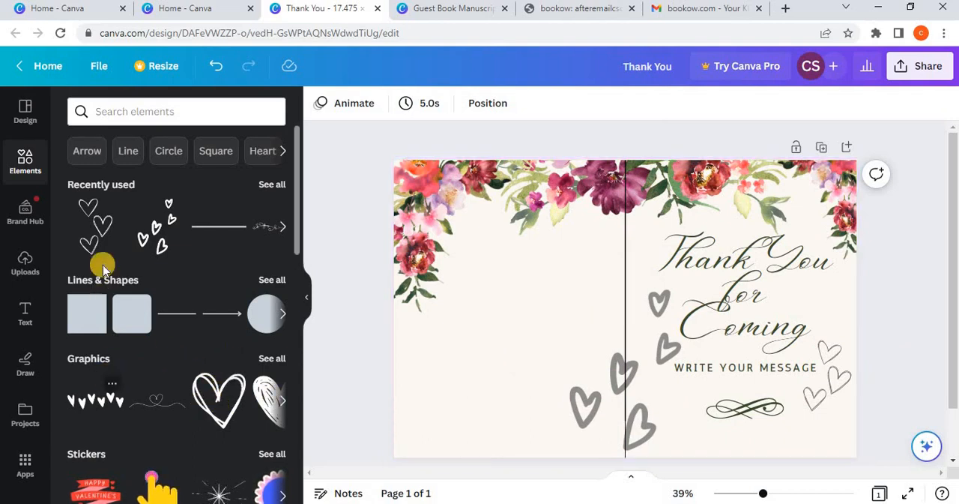
Step: Duplicate the scattered hearts graphic and place the copy in the lower outer corner of the back cover, running off the edge
click(287, 225)
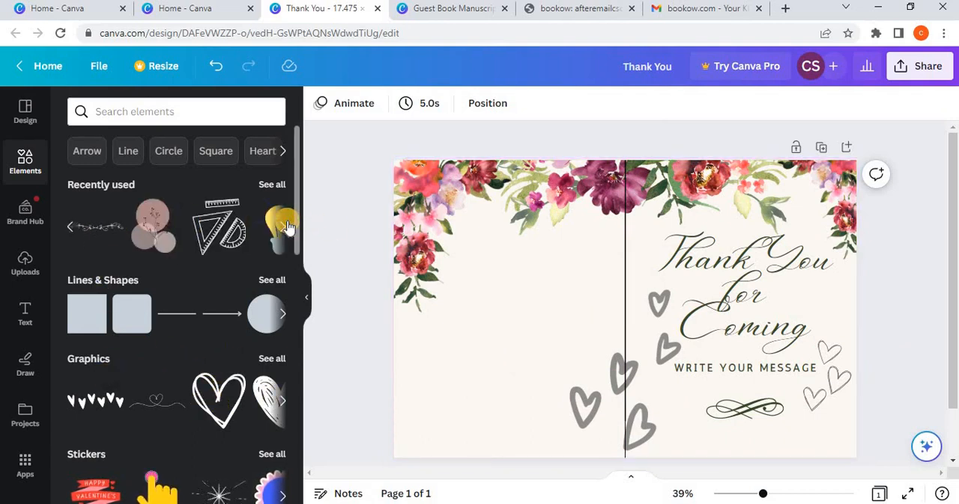
click(590, 422)
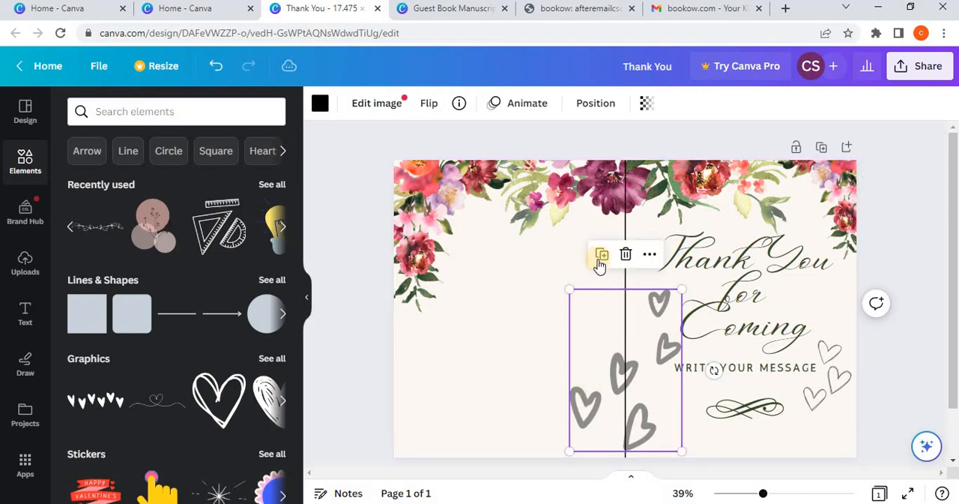
drag(594, 304, 399, 428)
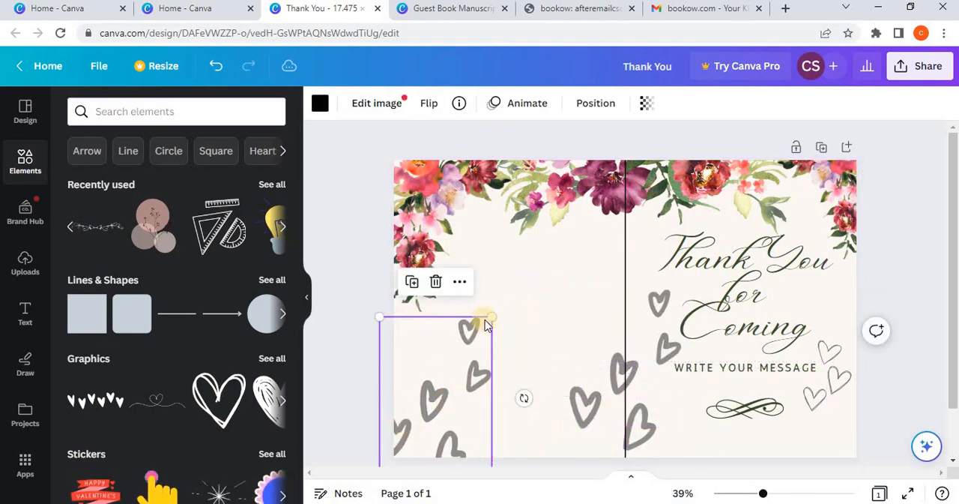
Step: Duplicate the hearts in the back cover's lower corner, shrink the copy and place it higher, continuing the trail toward the spine
click(413, 285)
drag(450, 387, 551, 290)
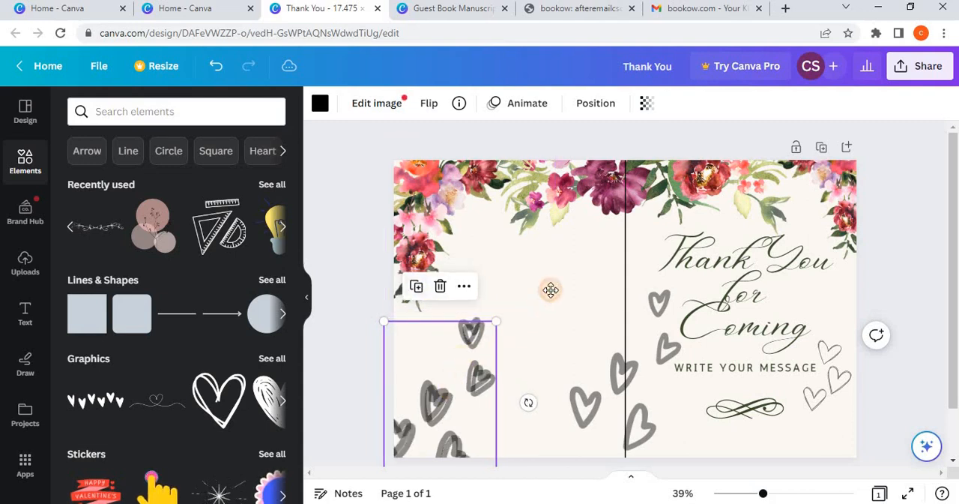
drag(485, 389, 508, 352)
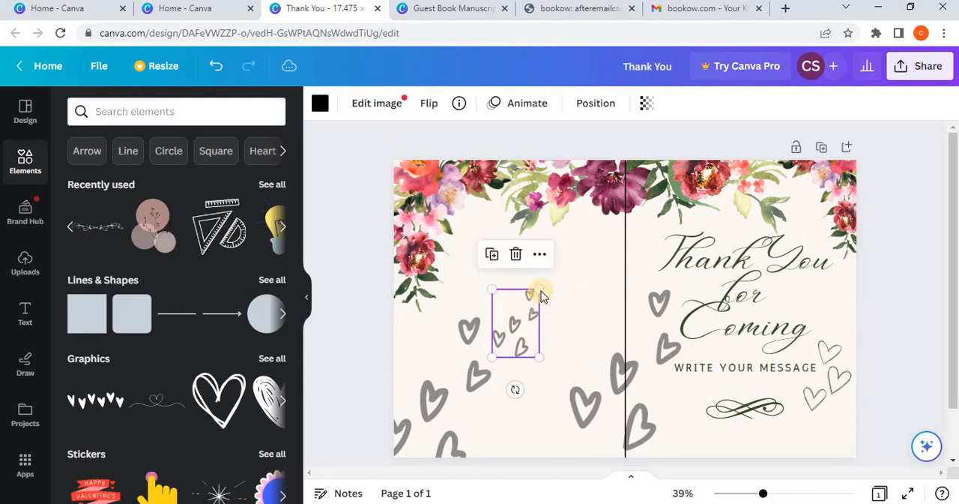
click(540, 290)
click(516, 348)
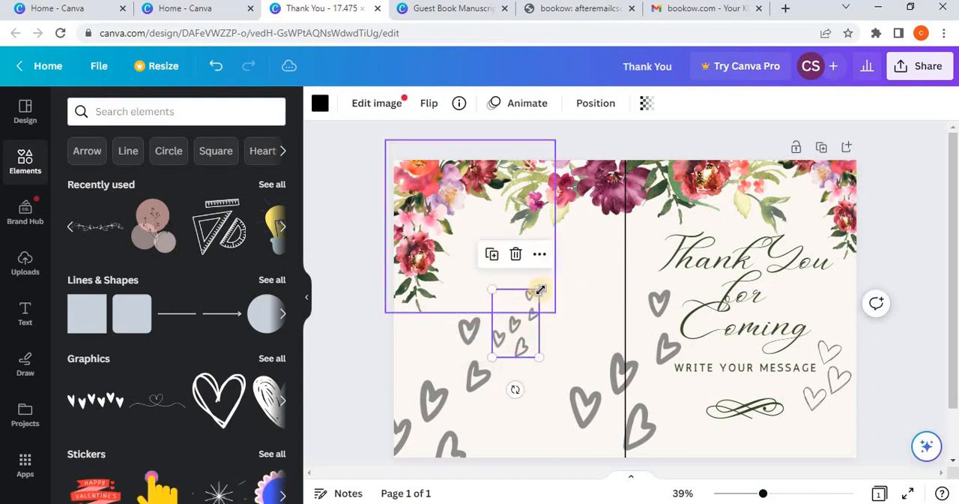
drag(540, 290, 563, 275)
drag(527, 330, 544, 324)
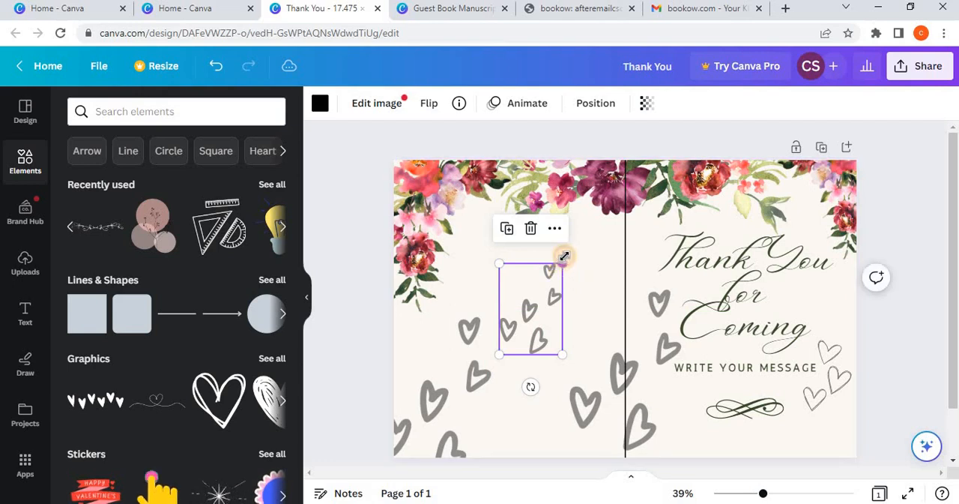
drag(563, 257, 565, 260)
click(933, 313)
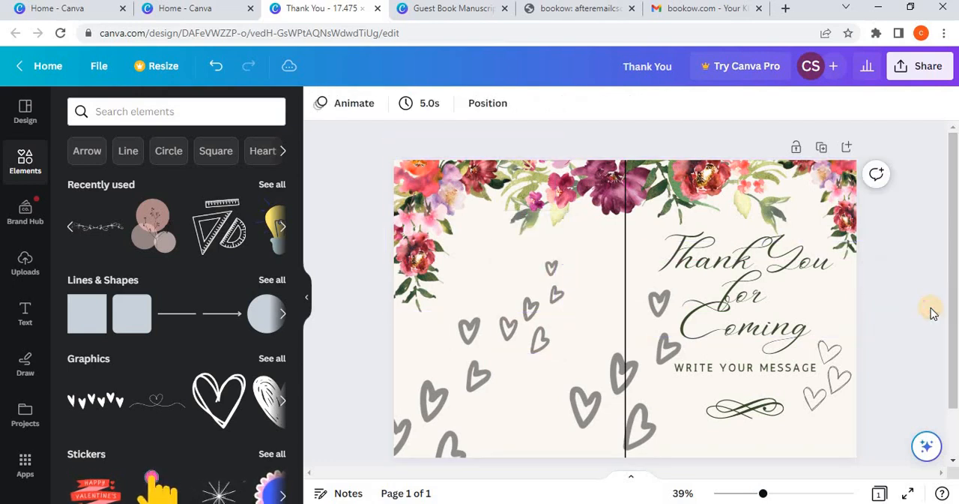
Step: Delete the outlined hearts from the front cover and the scattered hearts graphic that crosses the spine
click(808, 400)
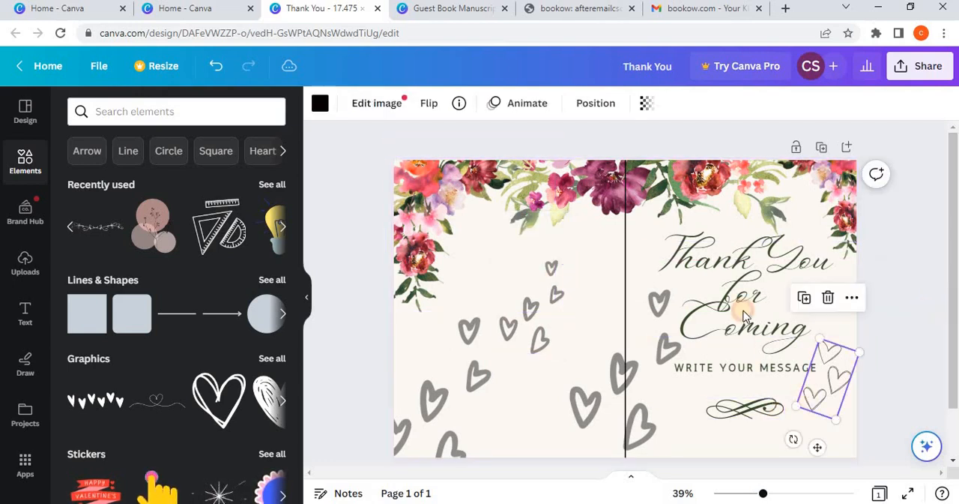
click(637, 360)
click(625, 255)
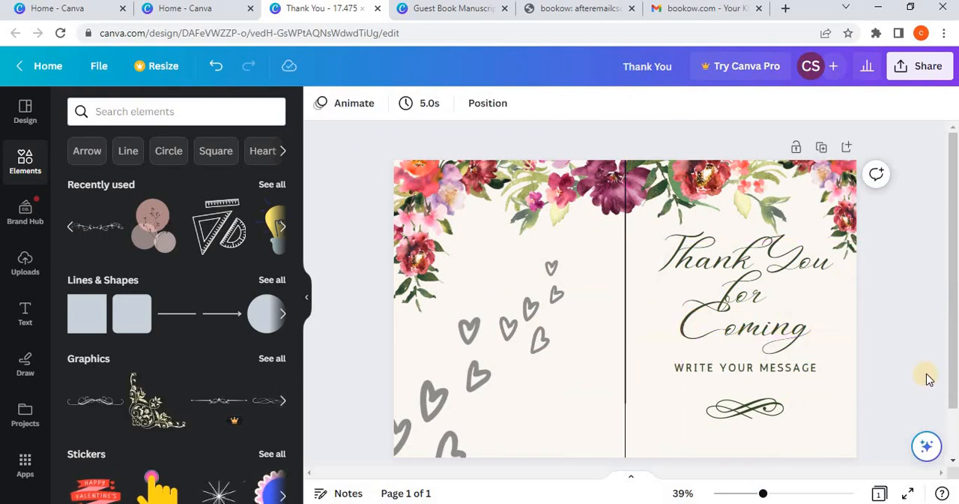
Step: Move the central floral garland slightly upward, away from the "Thank You for Coming" title
click(763, 199)
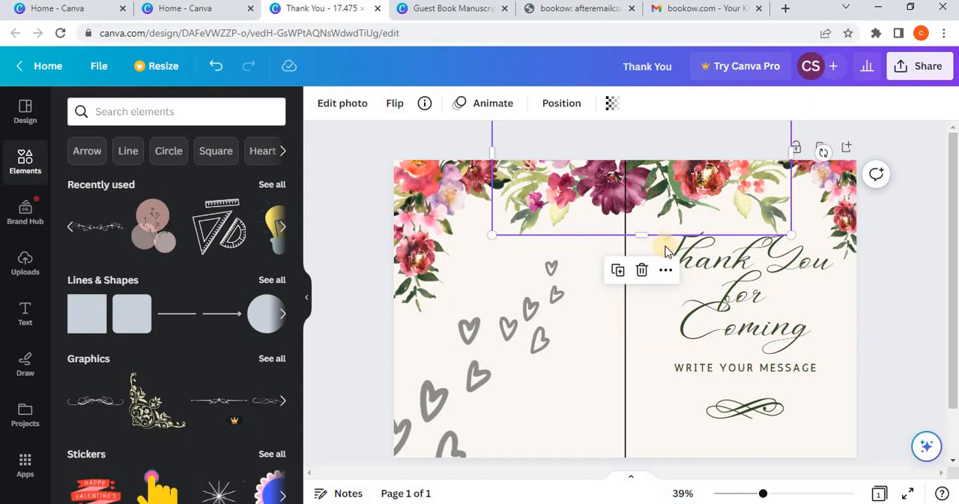
drag(667, 211, 669, 200)
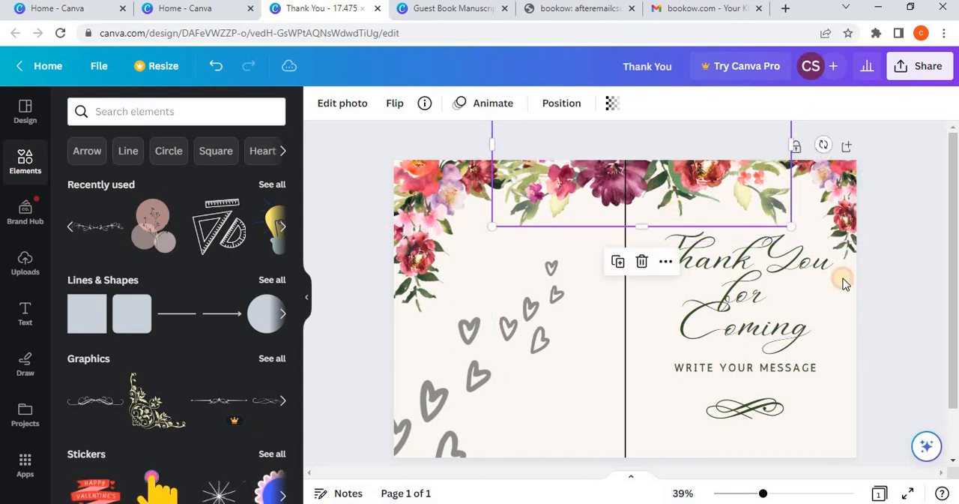
Step: Delete the vertical black guide line that marks the spine on the cover
click(597, 302)
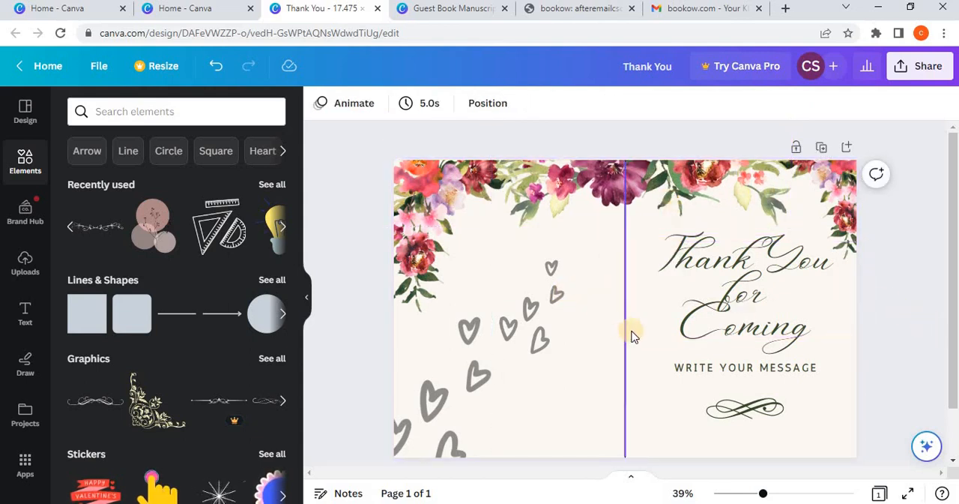
click(625, 330)
click(626, 141)
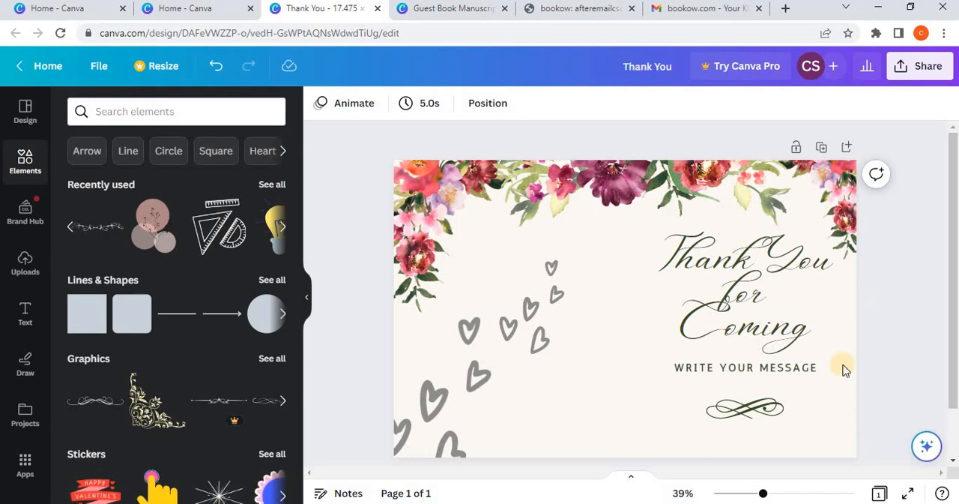
Step: Switch to Photos and examine the spine area of the KDP cover template image up close, then return to the cover design
click(534, 503)
click(517, 465)
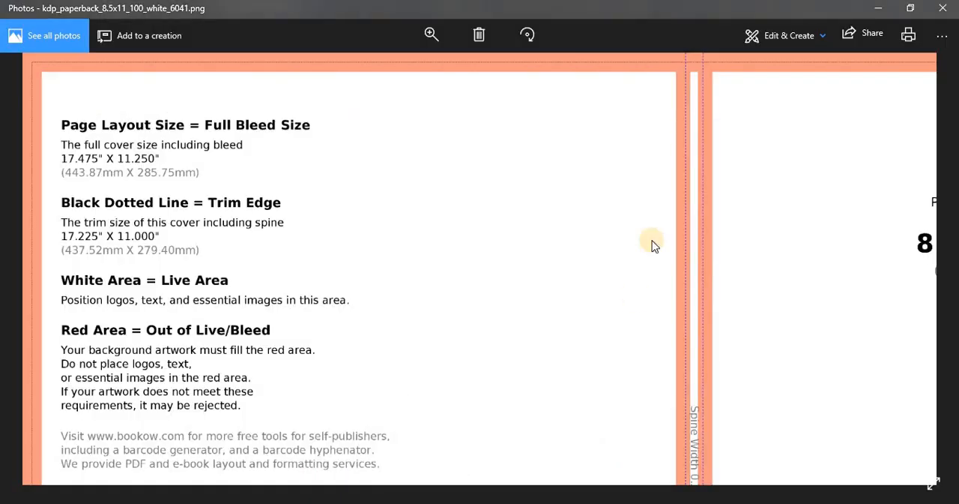
drag(627, 246, 458, 63)
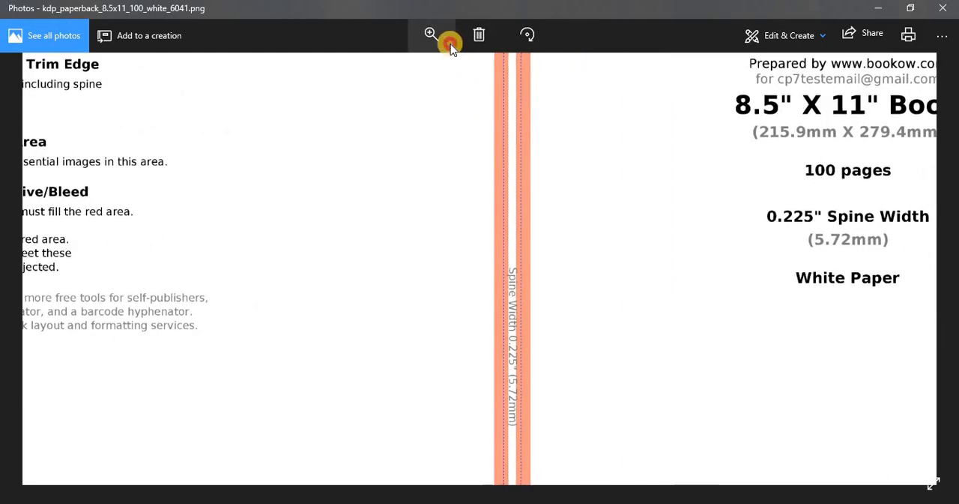
click(442, 38)
drag(383, 66, 417, 74)
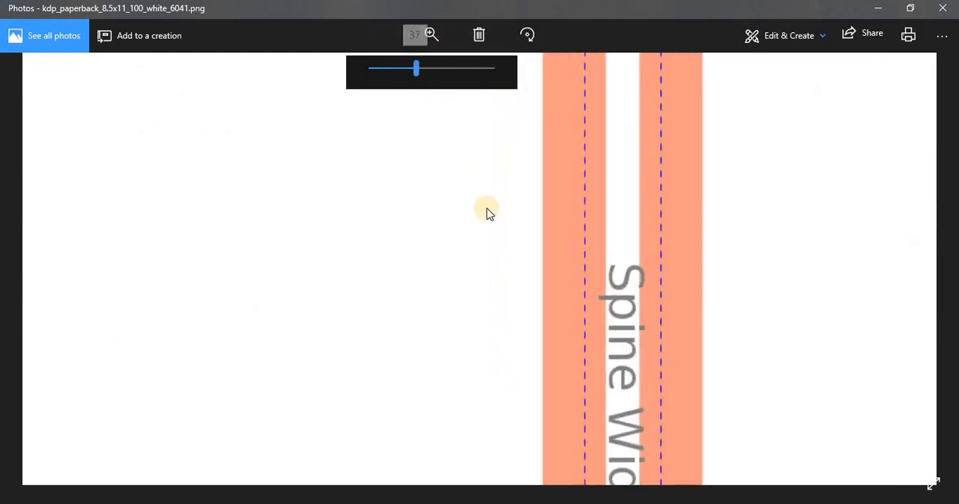
drag(487, 209, 394, 101)
drag(473, 280, 431, 180)
drag(510, 345, 435, 247)
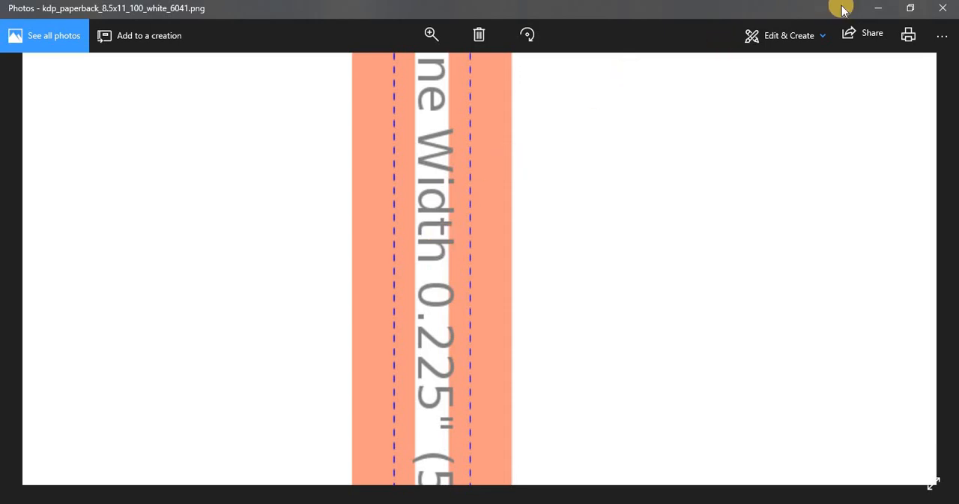
click(870, 10)
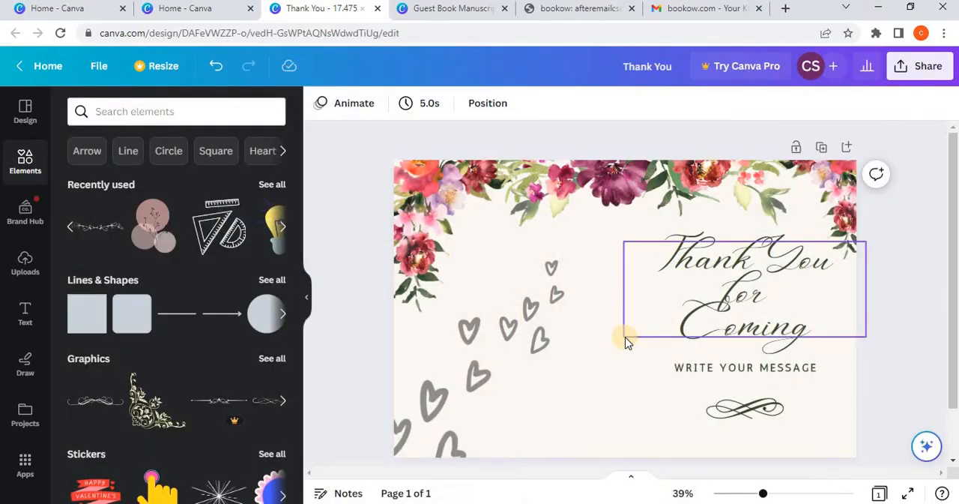
scroll(615, 354, down, 1)
scroll(615, 353, up, 1)
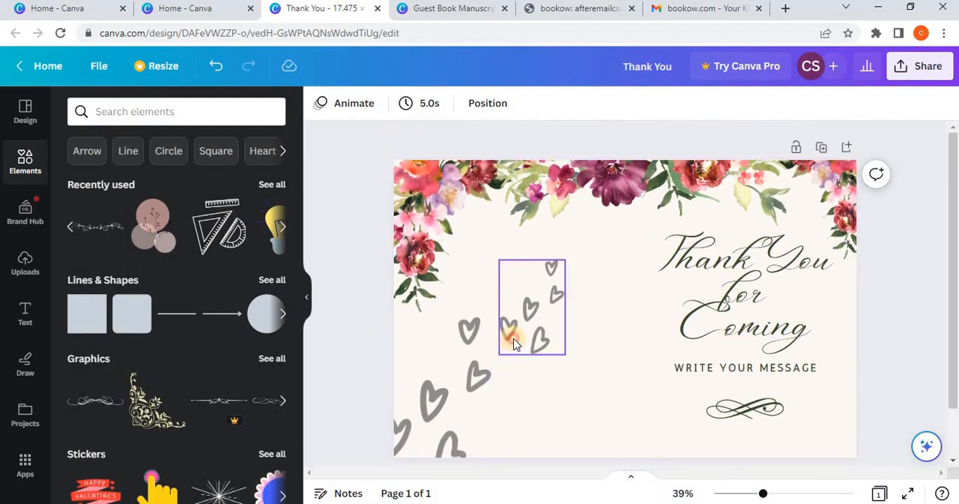
click(514, 343)
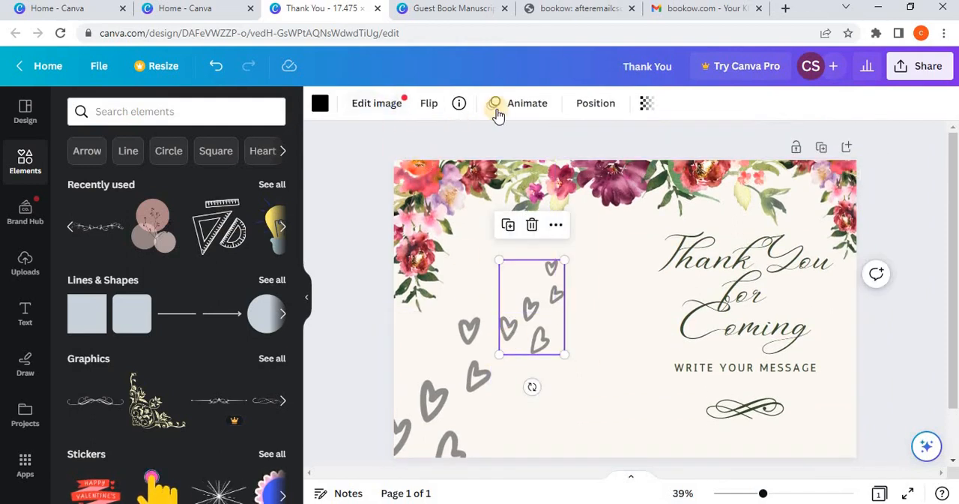
click(873, 323)
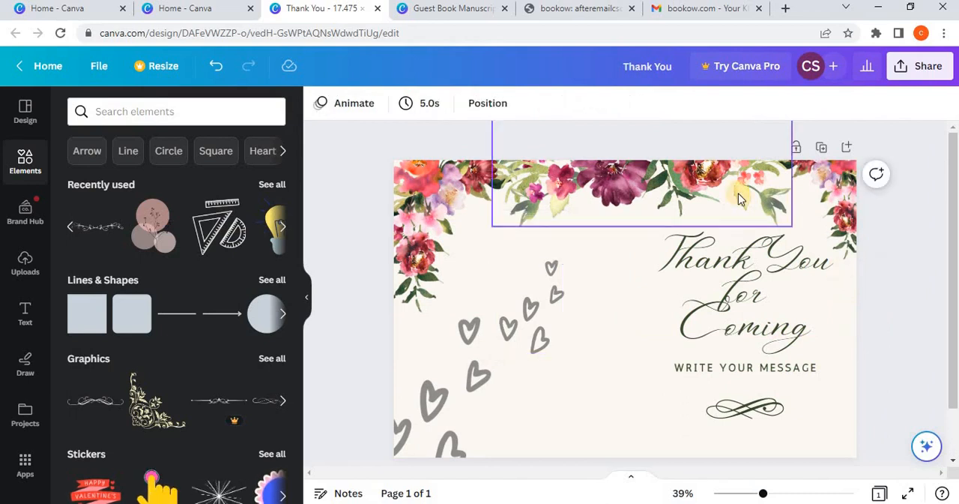
Step: Nudge the floral corner arrangements on the front and back covers, shifting the back cover's one outward and slightly down
click(828, 223)
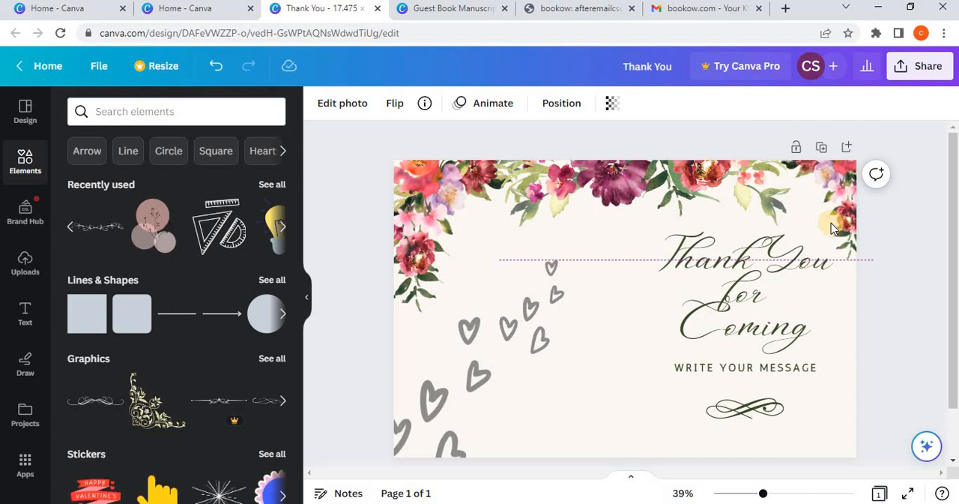
click(946, 287)
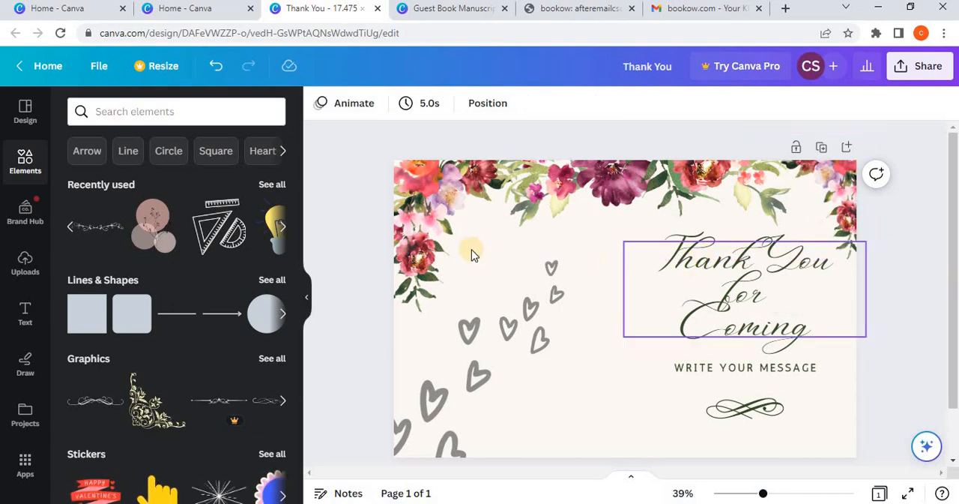
click(456, 228)
key(Left)
key(Left)
key(Left)
key(Left)
key(Left)
key(Left)
key(Left)
key(Left)
key(Left)
key(Left)
key(Left)
key(Left)
key(Left)
key(Left)
key(Left)
key(Left)
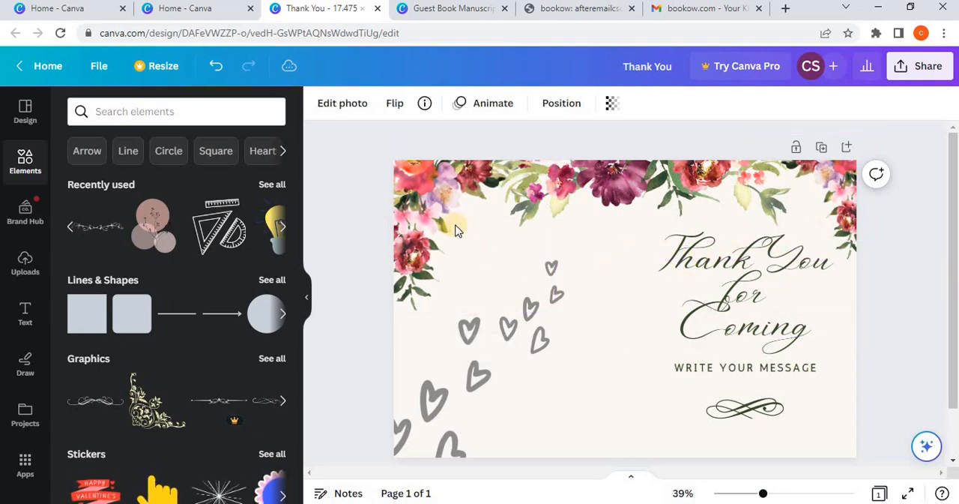
key(Down)
key(Down)
key(Down)
key(Down)
key(Down)
key(Down)
key(Down)
key(Down)
key(Down)
key(Down)
key(Down)
key(Down)
key(Down)
key(Down)
key(Down)
key(Down)
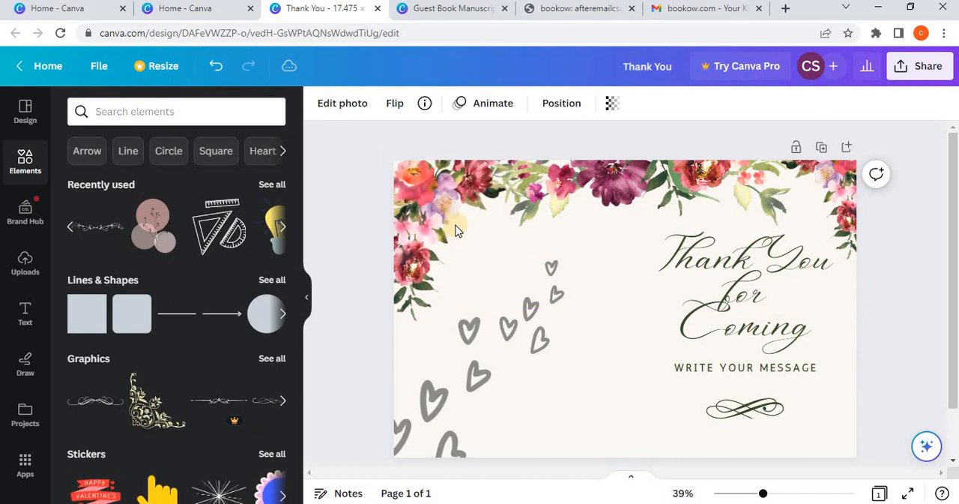
key(Up)
key(Up)
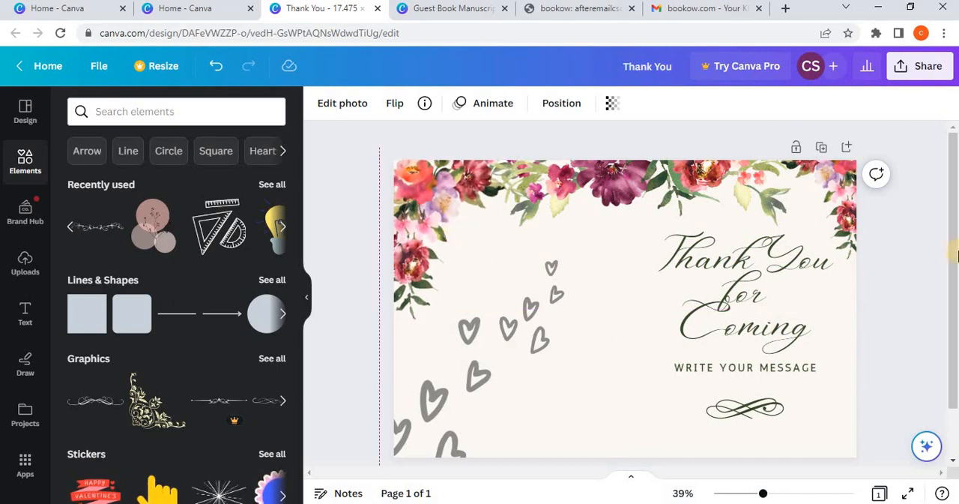
click(902, 262)
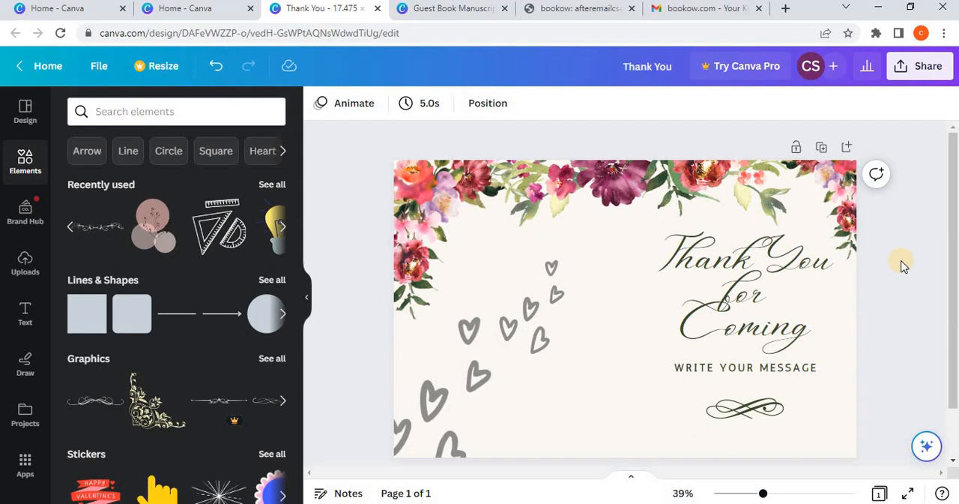
Step: Set the line spacing of the "Thank You for Coming" title to 1.63 and move the title slightly upward
click(749, 298)
click(663, 103)
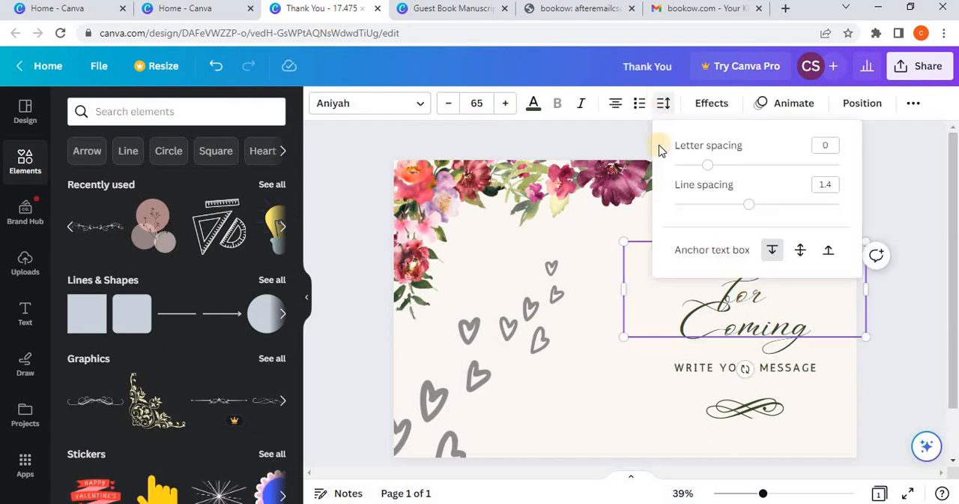
drag(755, 203, 769, 205)
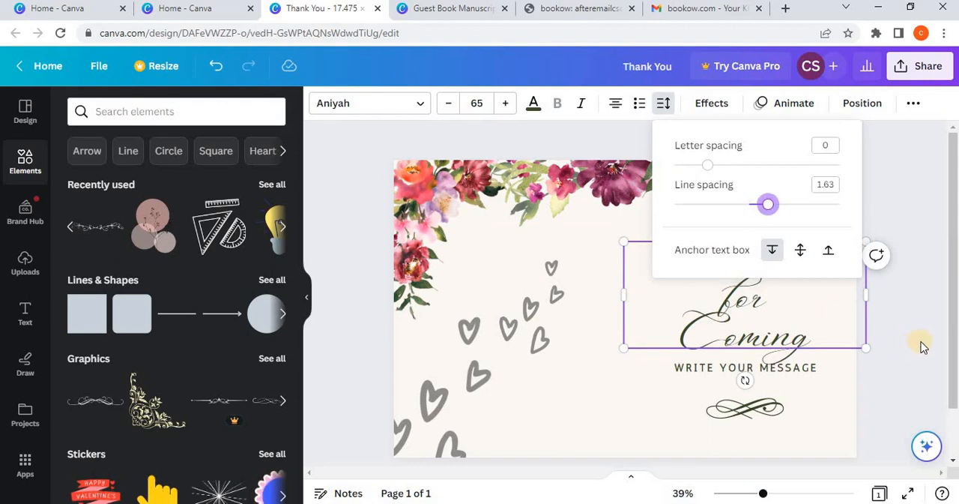
click(803, 295)
drag(803, 294, 802, 284)
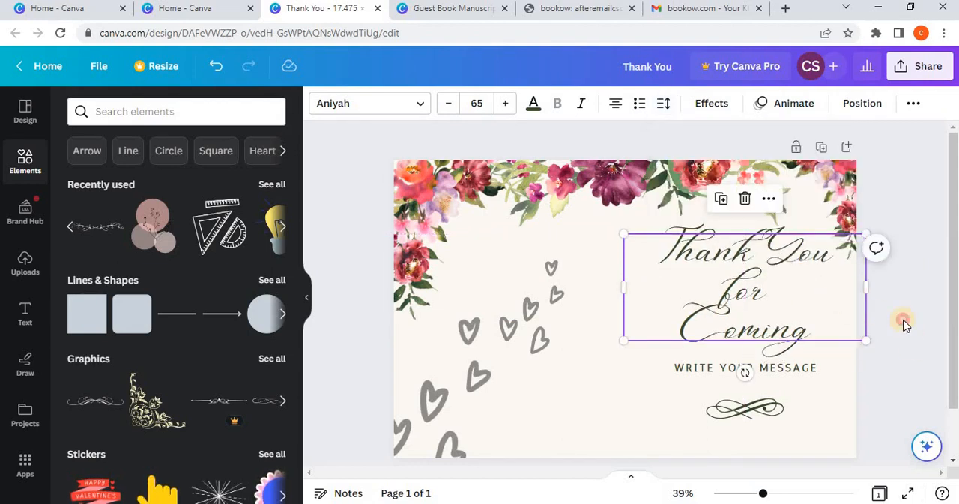
click(902, 319)
Step: Increase the "Thank You for Coming" title's line spacing to 1.93
click(784, 276)
click(663, 102)
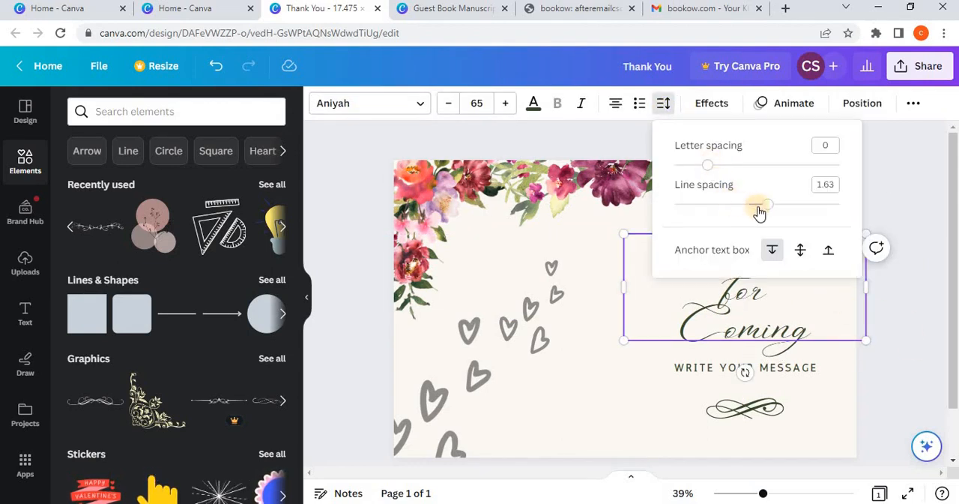
drag(755, 208, 792, 205)
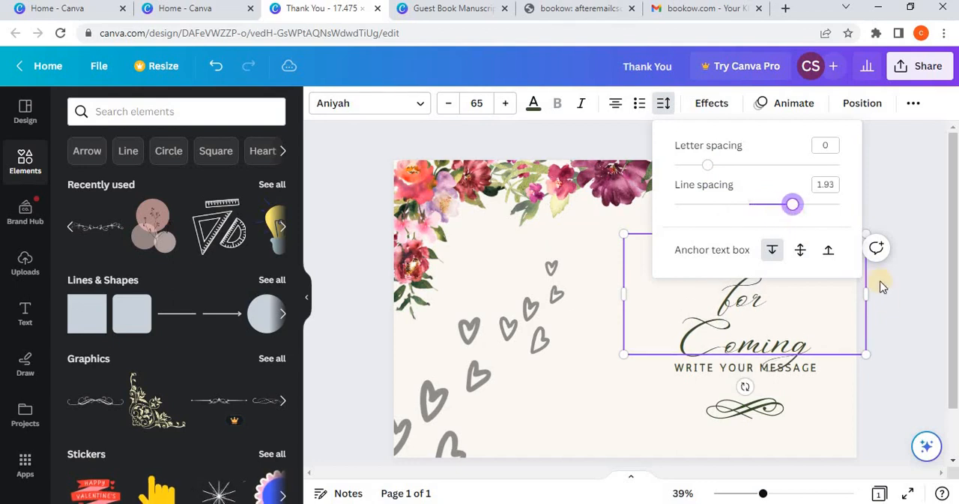
click(788, 304)
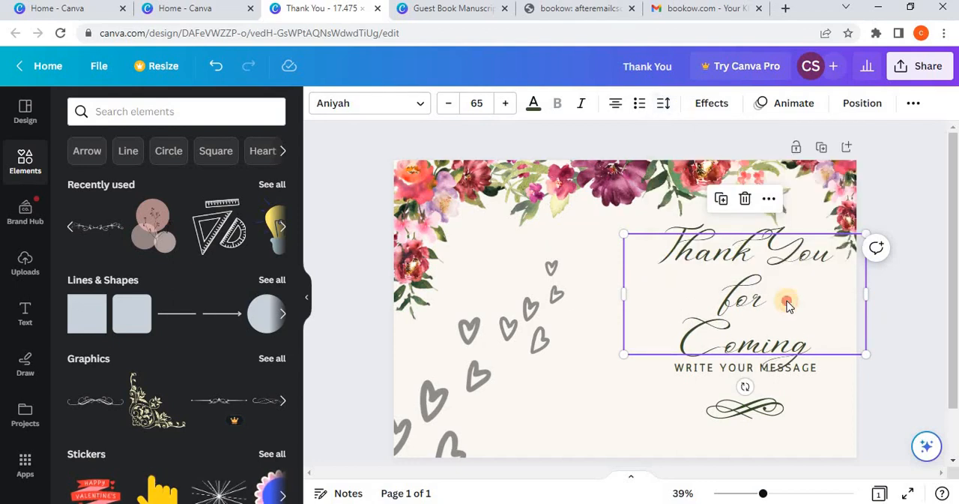
Step: Move the "WRITE YOUR MESSAGE" line and the flourish beneath it slightly down, clear of the title
click(789, 368)
drag(789, 375, 789, 377)
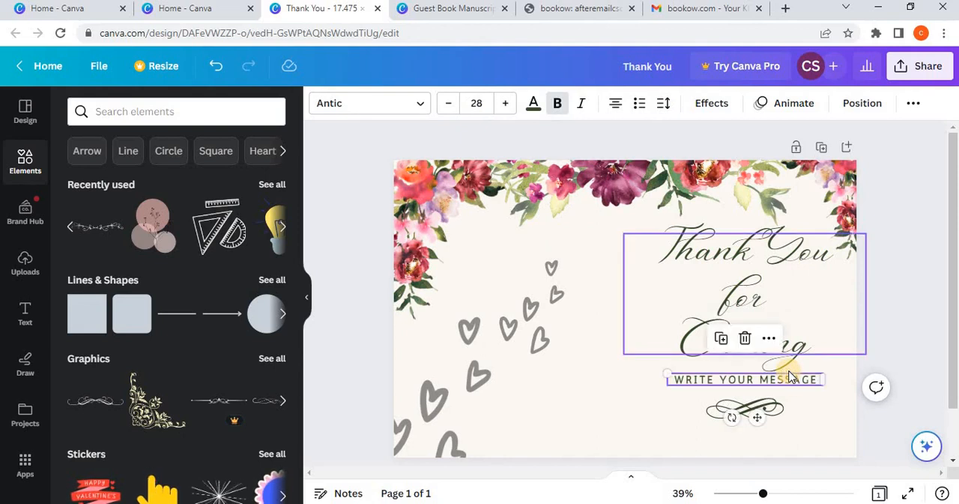
click(781, 406)
key(Down)
key(Down)
key(Down)
key(Down)
key(Down)
key(Down)
key(Down)
key(Down)
key(Down)
key(Down)
key(Down)
key(Down)
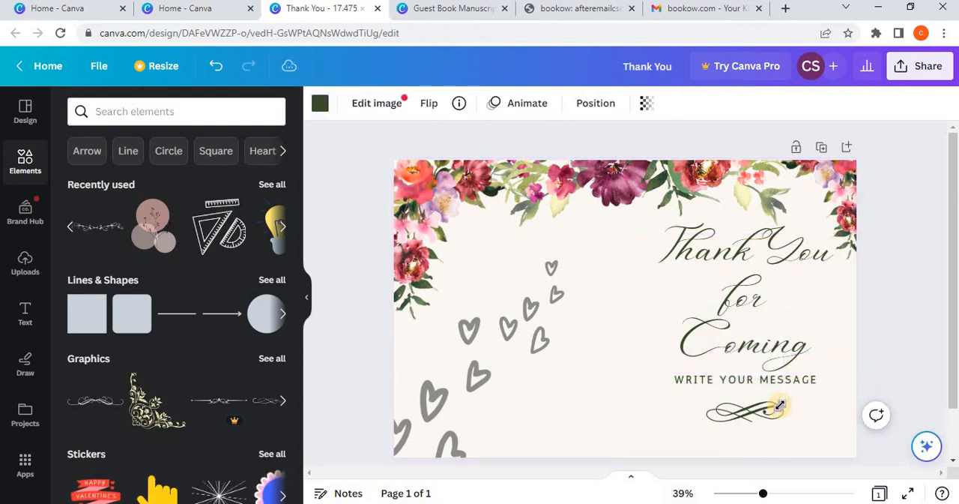
click(887, 373)
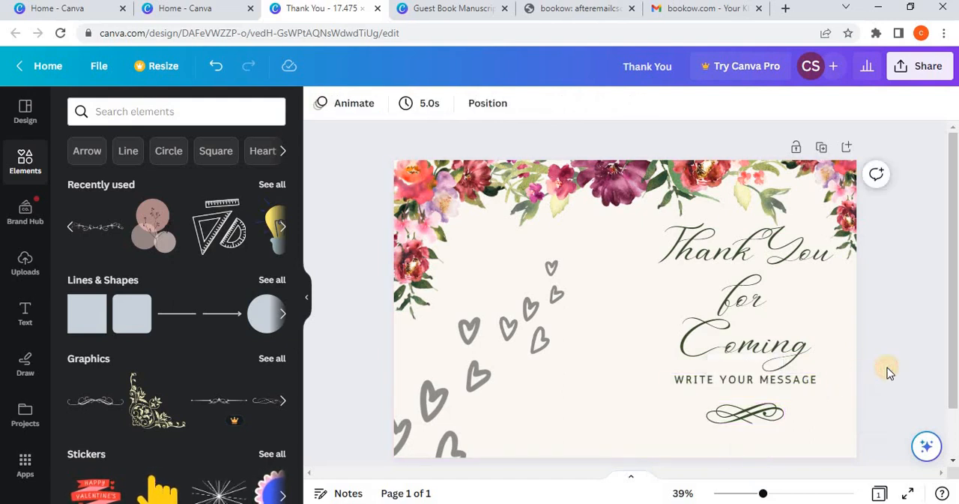
Step: Rename the cover design as "GUEST BOOK COVER"
click(445, 13)
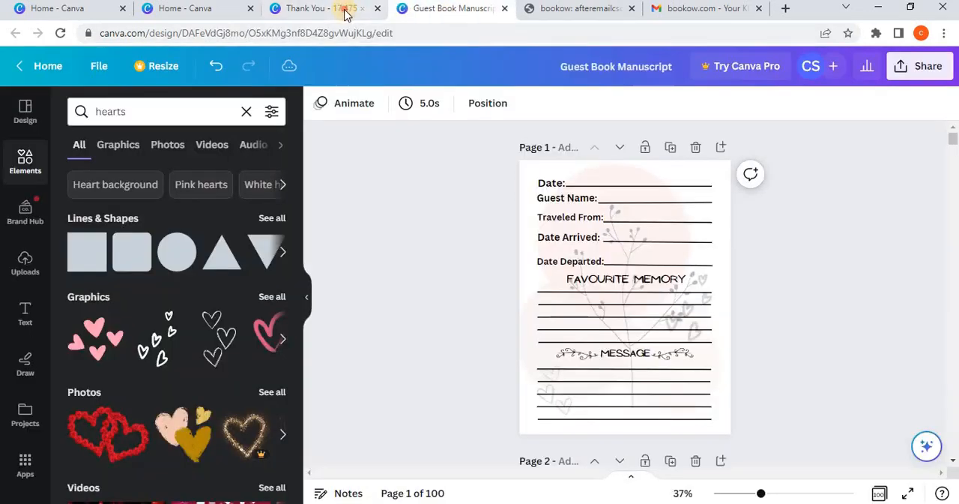
click(342, 9)
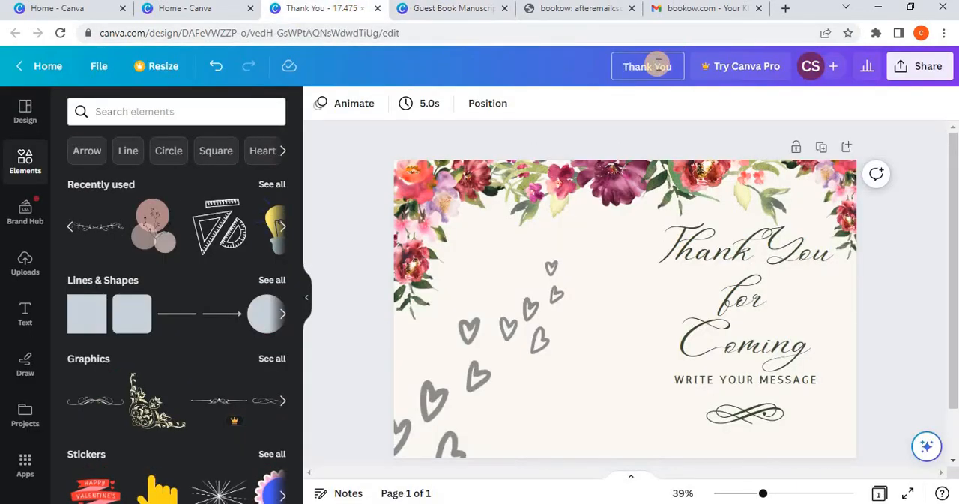
key(BackSpace)
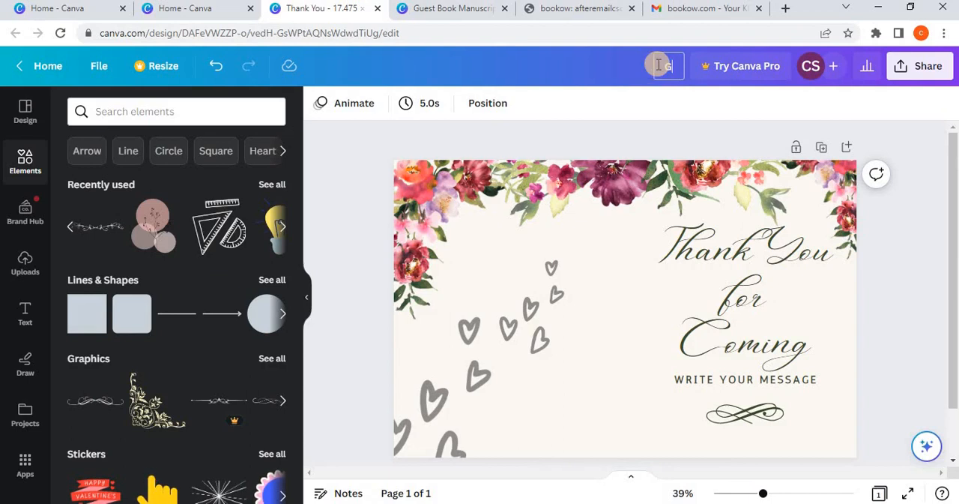
text(GUEST BOOK)
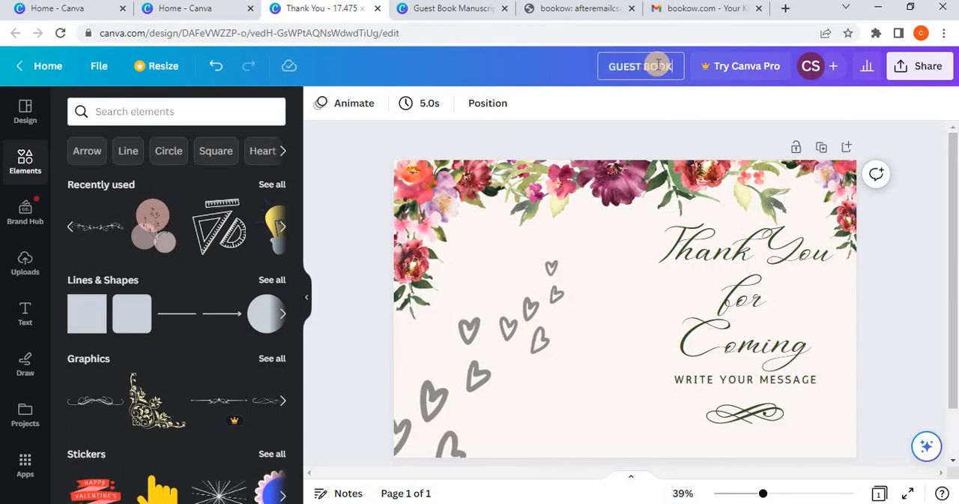
text( COVER)
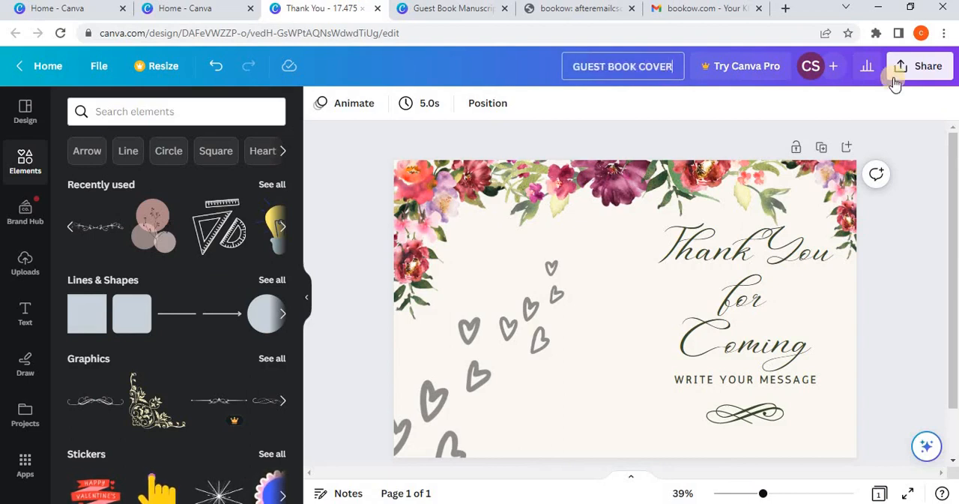
click(897, 208)
Step: Download the cover design as a PDF Print file
click(929, 67)
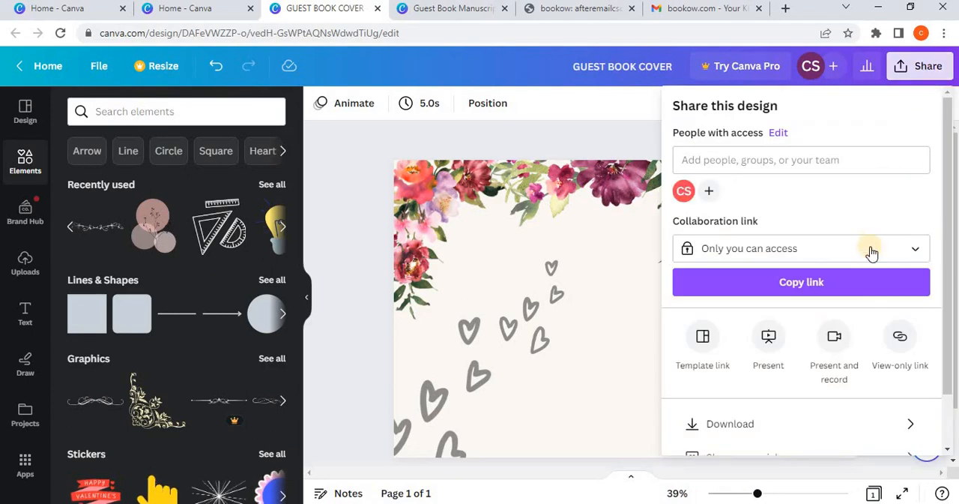
click(783, 419)
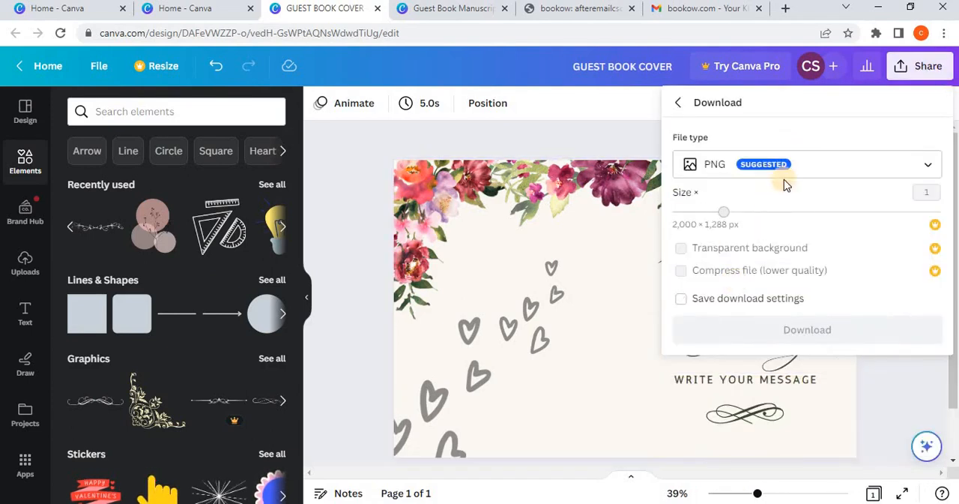
click(764, 165)
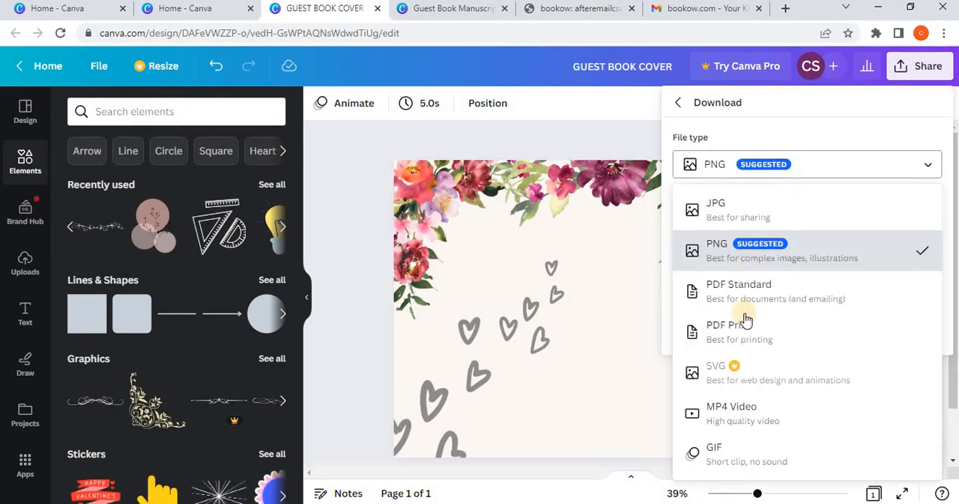
click(747, 327)
click(797, 345)
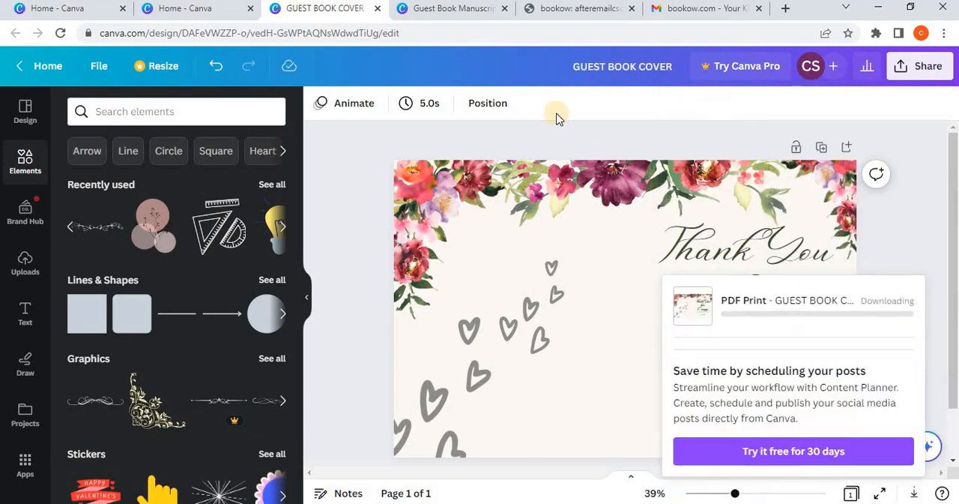
Step: Download all 100 pages of the Guest Book Manuscript design as a PDF Print file
click(456, 9)
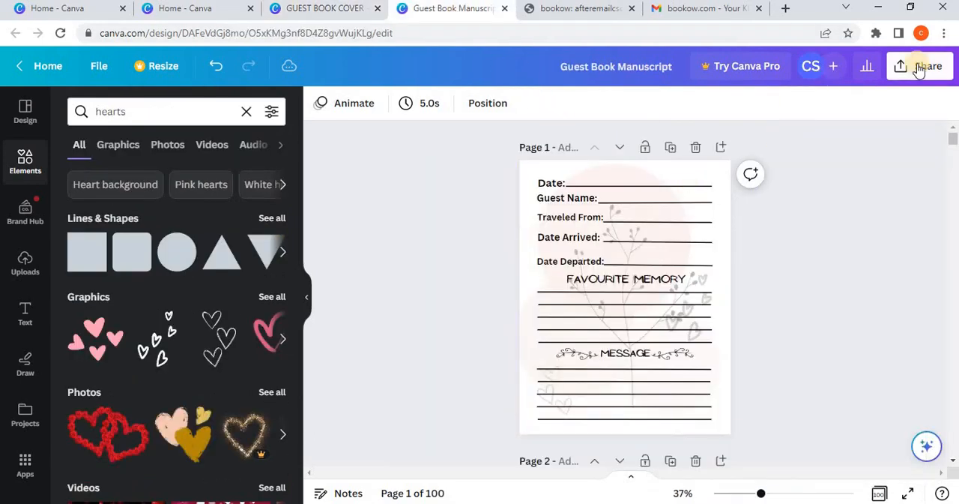
click(923, 66)
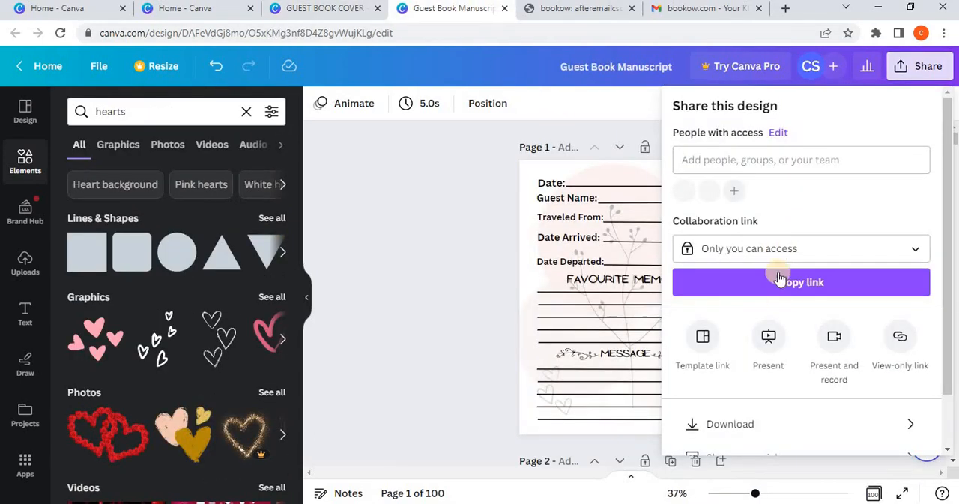
click(761, 424)
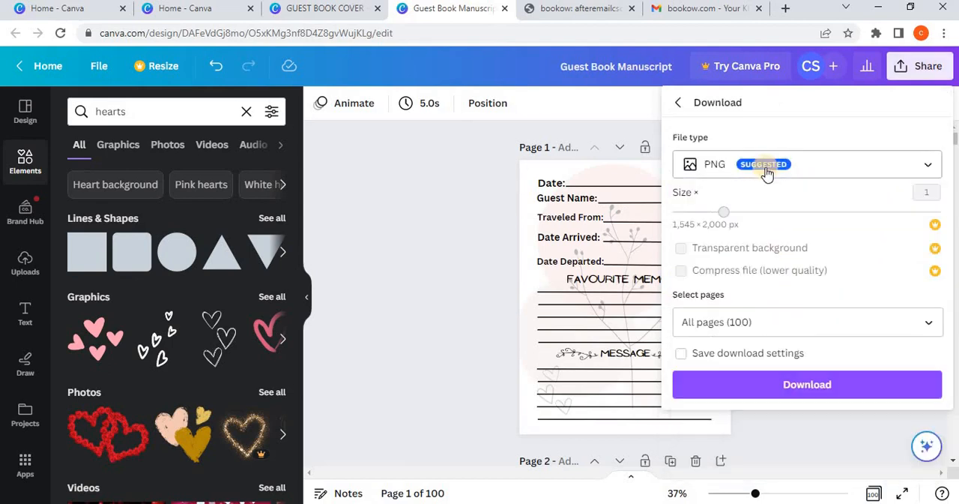
click(767, 171)
click(701, 288)
click(760, 167)
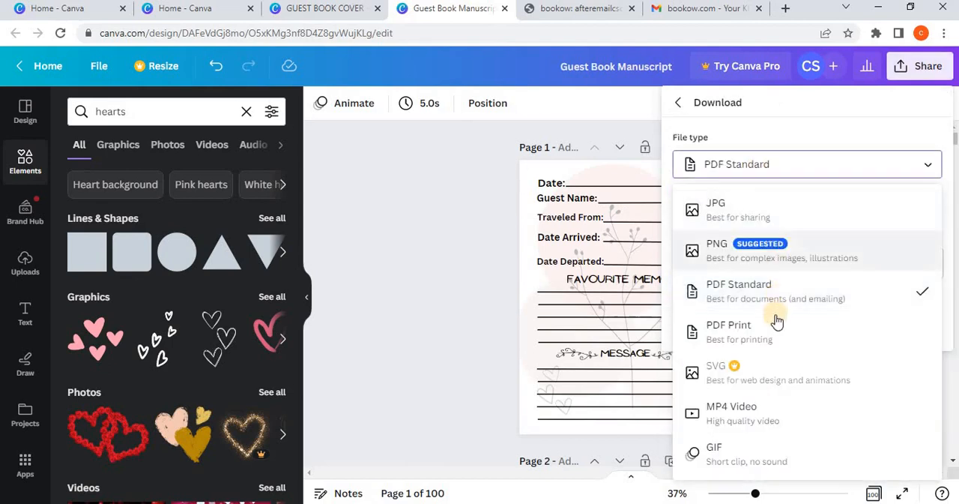
click(771, 327)
click(750, 403)
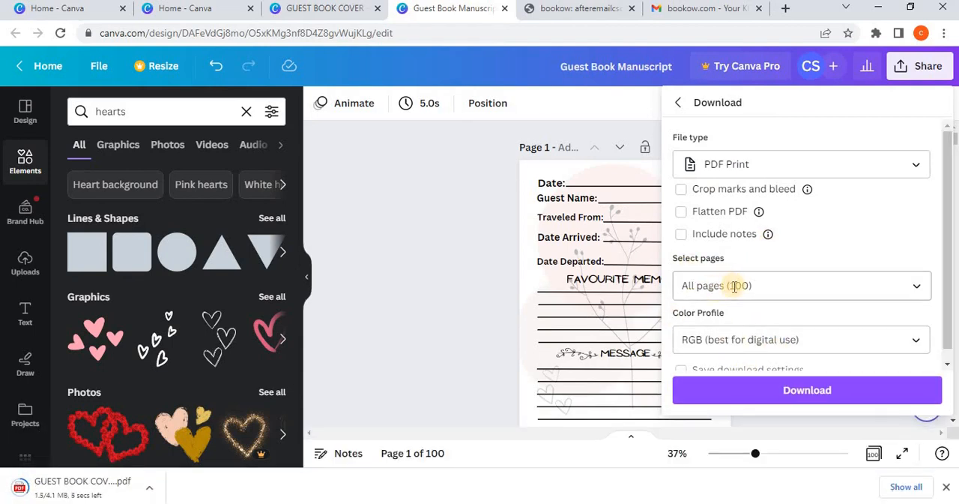
click(749, 386)
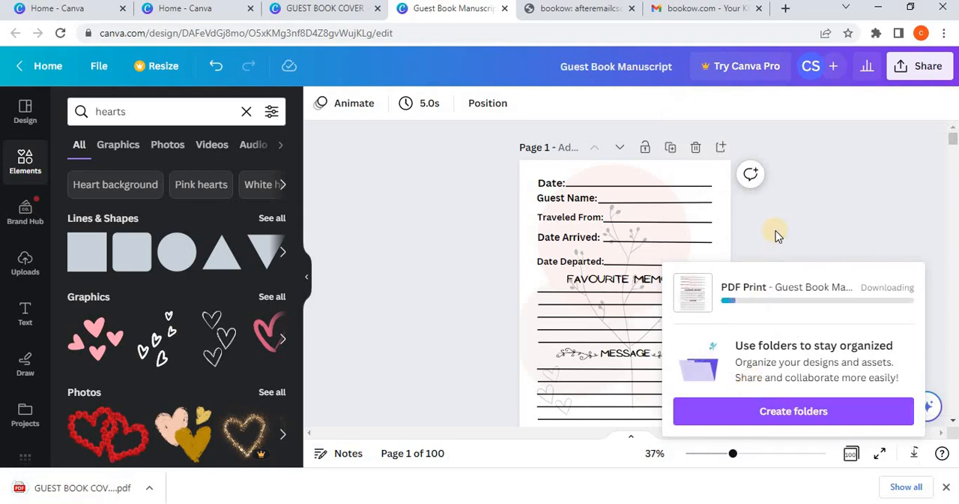